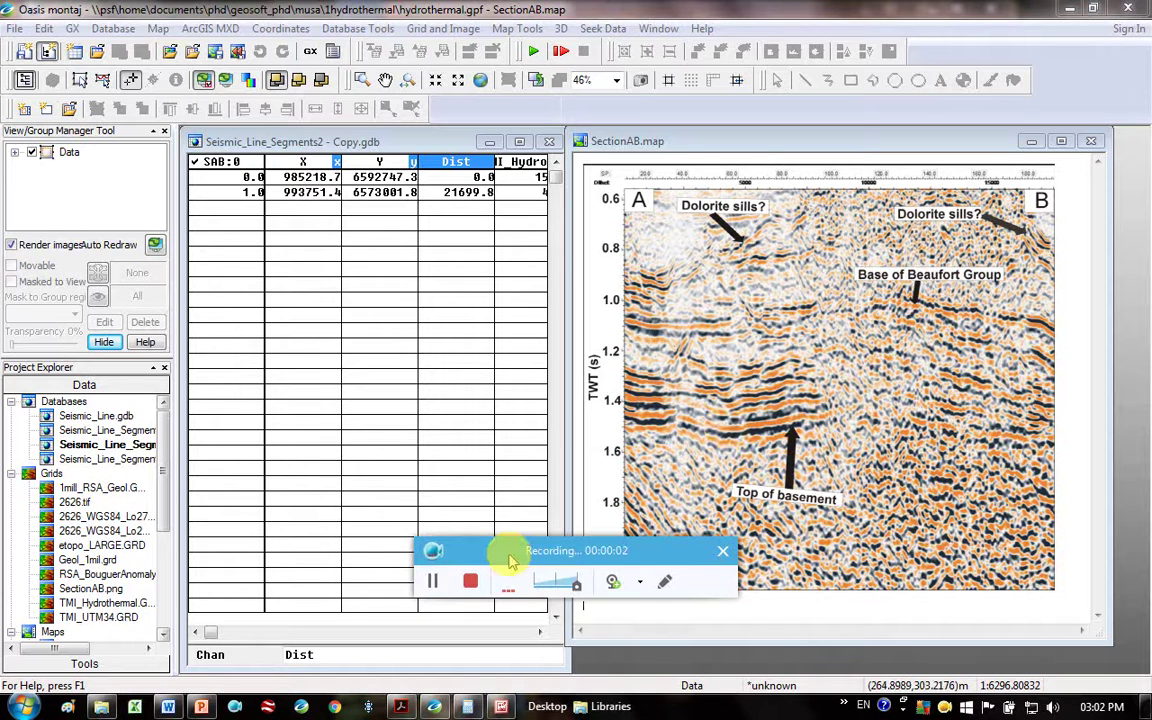
- Close the SectionAB map without saving changes
left_click_drag(510, 560, 520, 635)
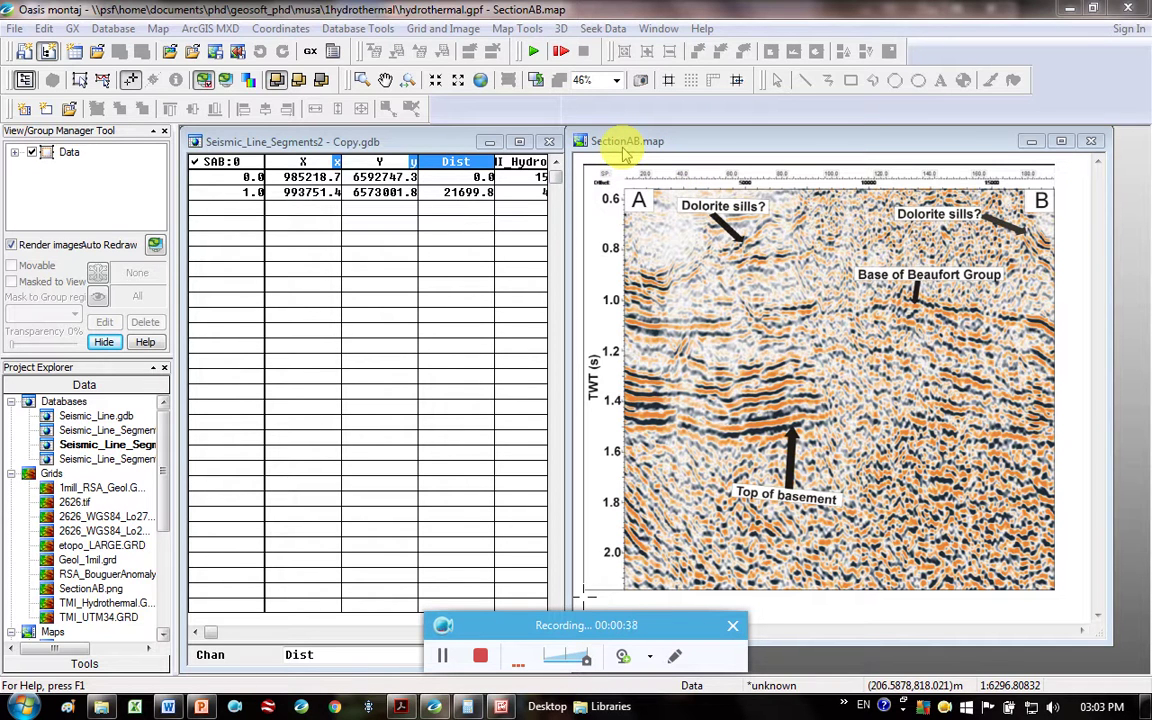
left_click(1091, 141)
left_click(633, 406)
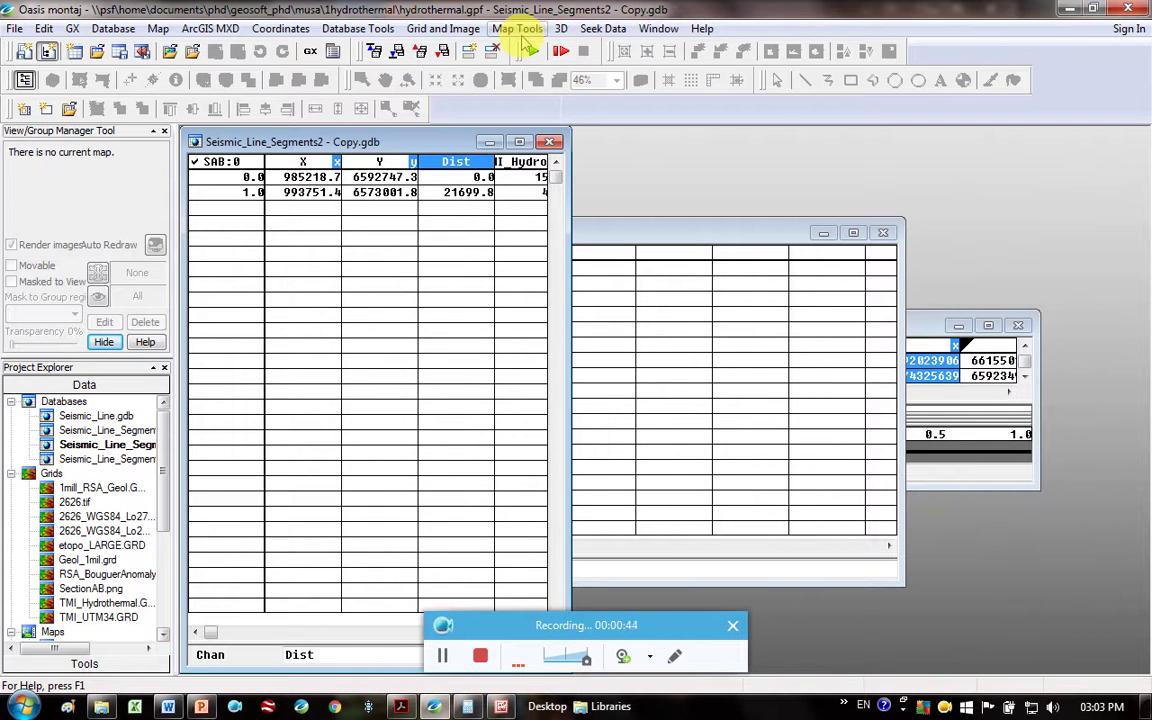
- Display SectionAB.png with default registration on a new map
left_click(415, 28)
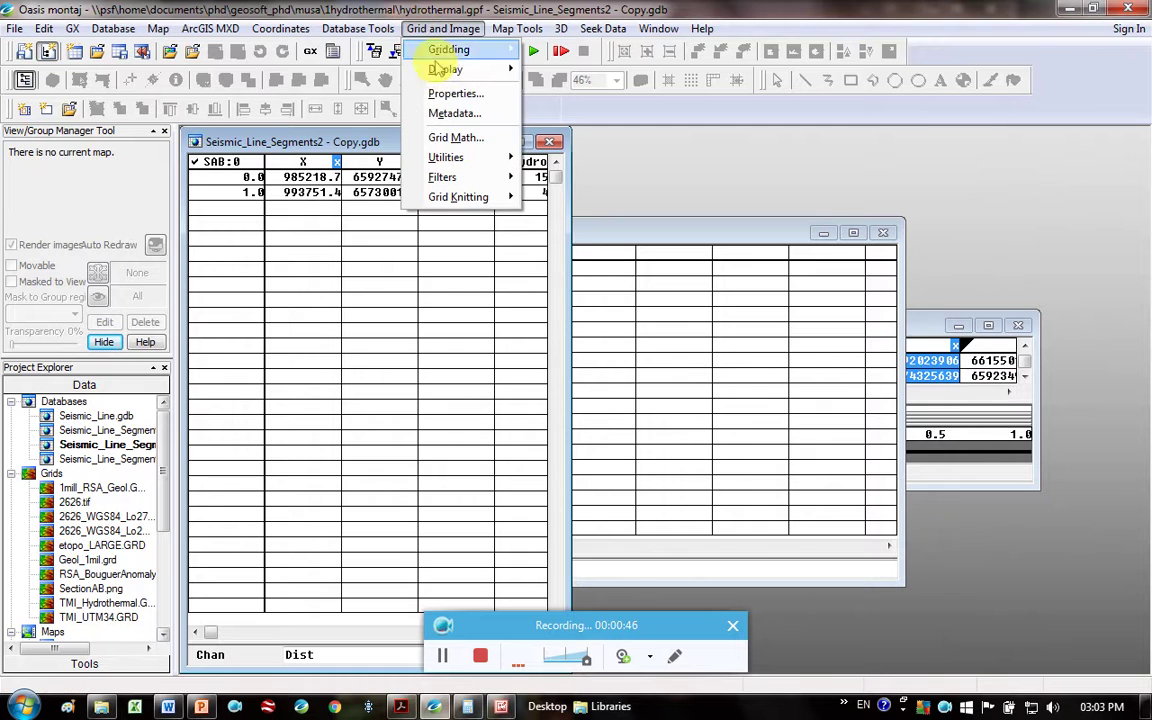
mouse_move(441, 72)
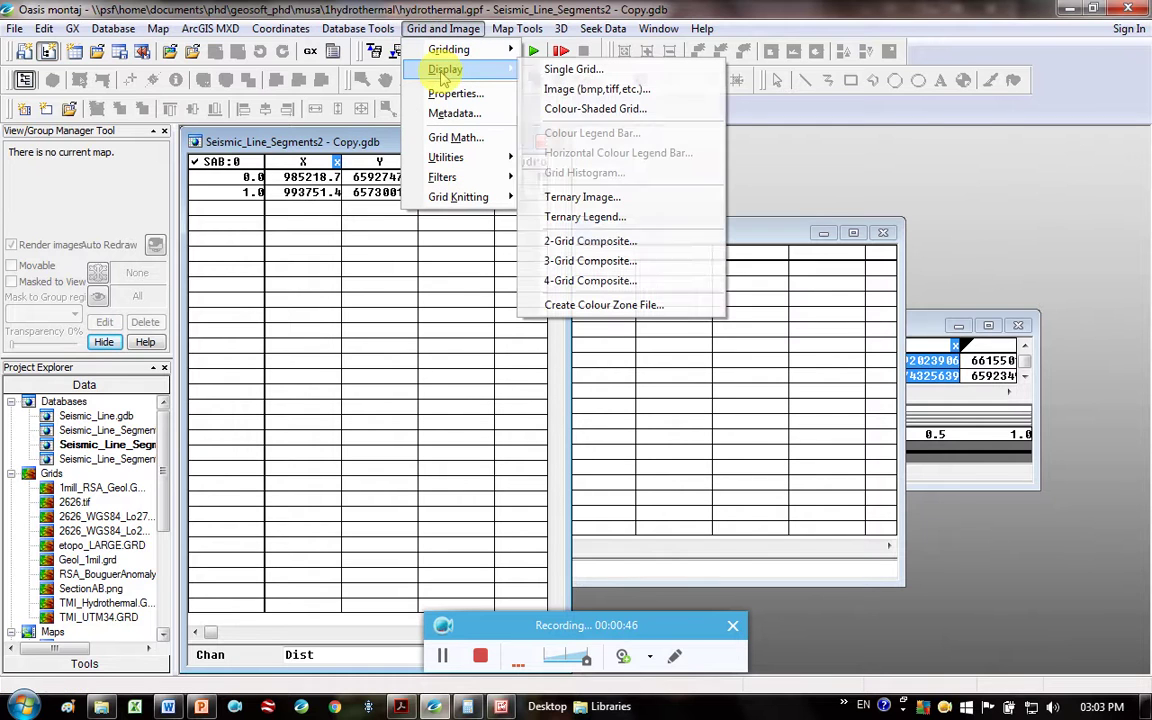
left_click(611, 90)
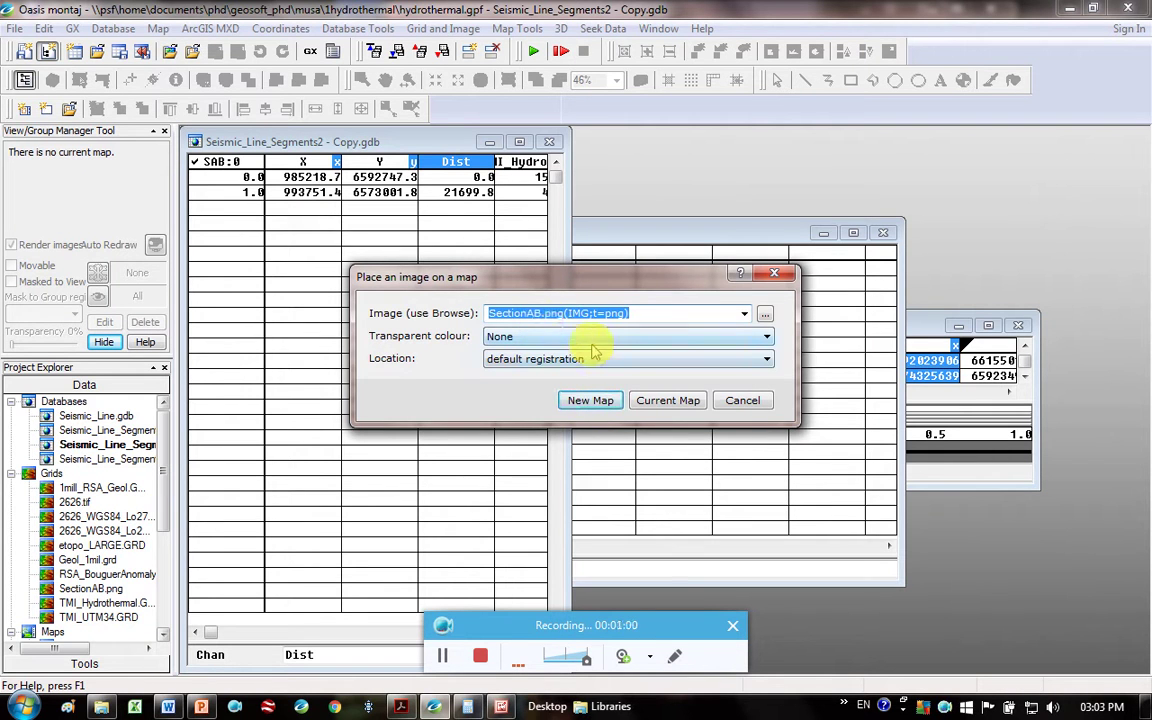
left_click(443, 658)
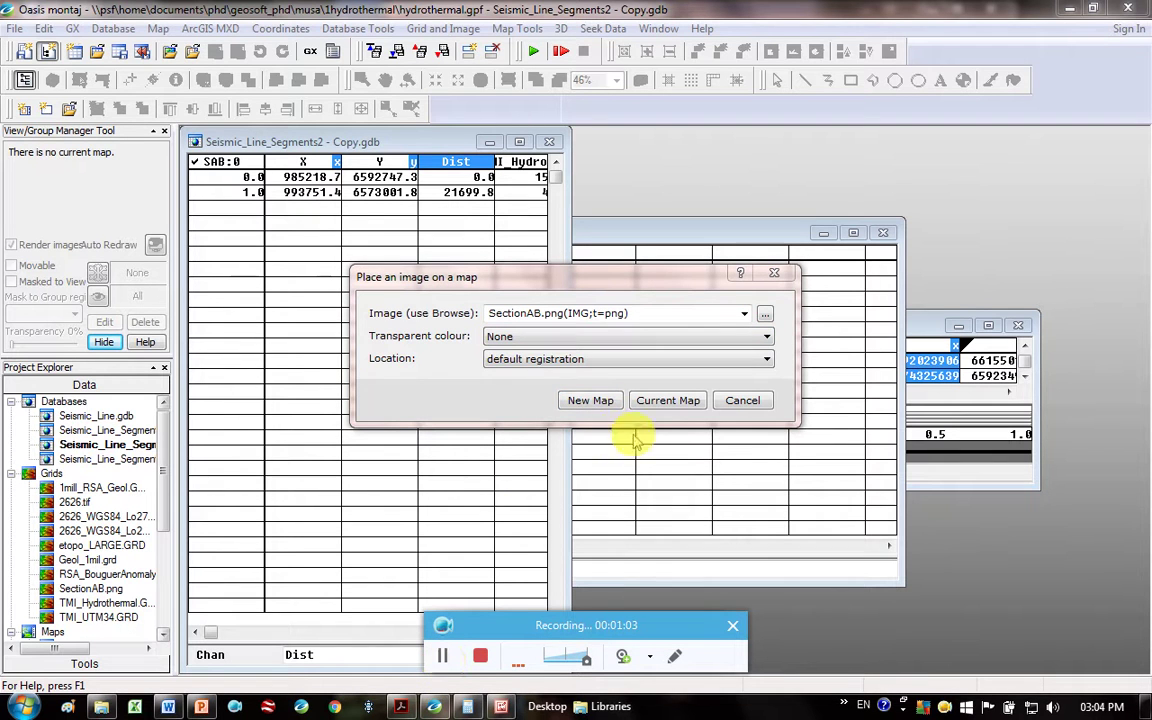
left_click(526, 352)
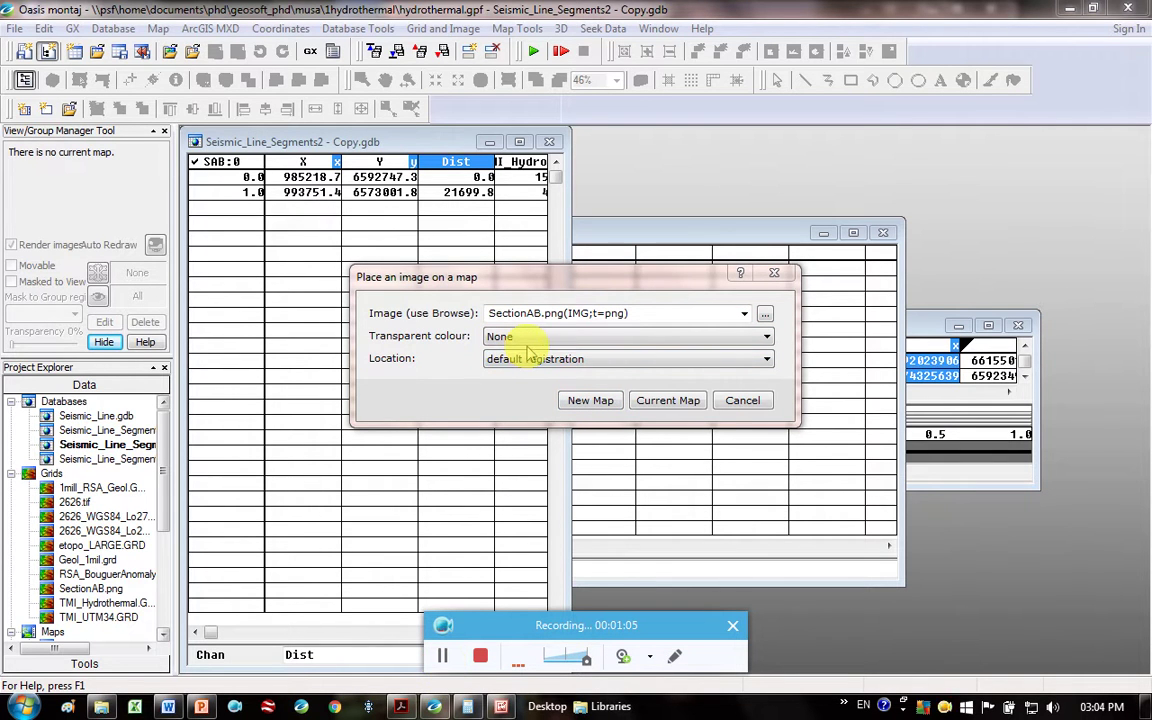
left_click(527, 362)
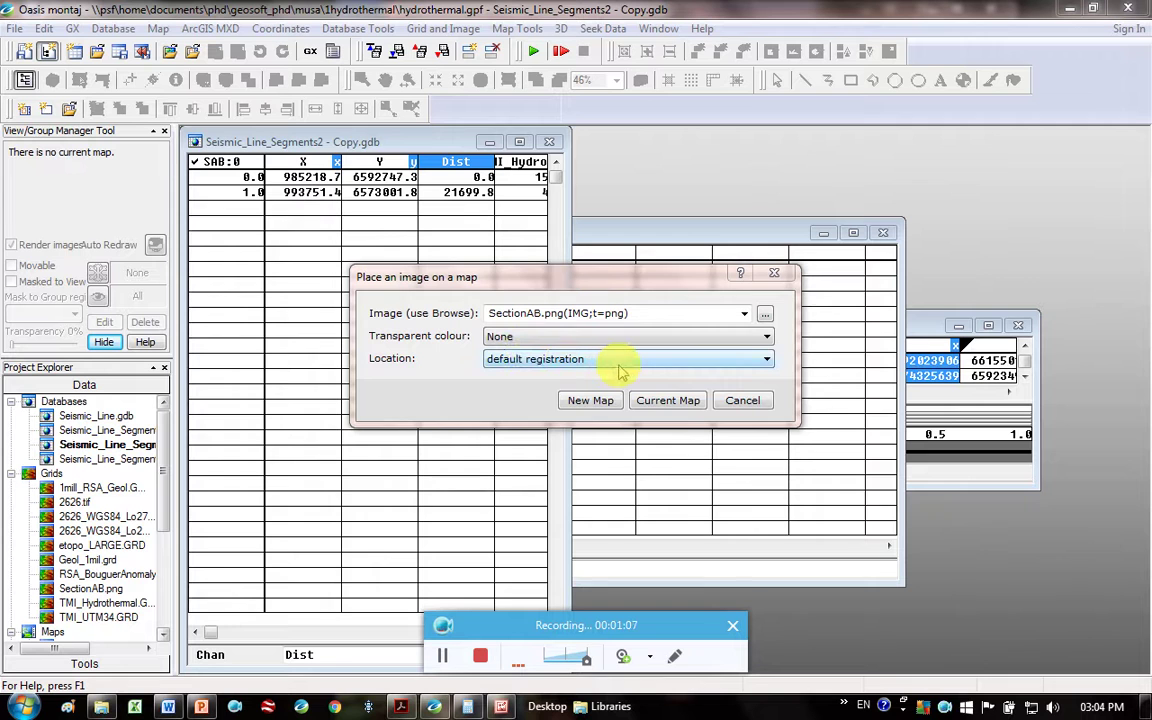
left_click(589, 408)
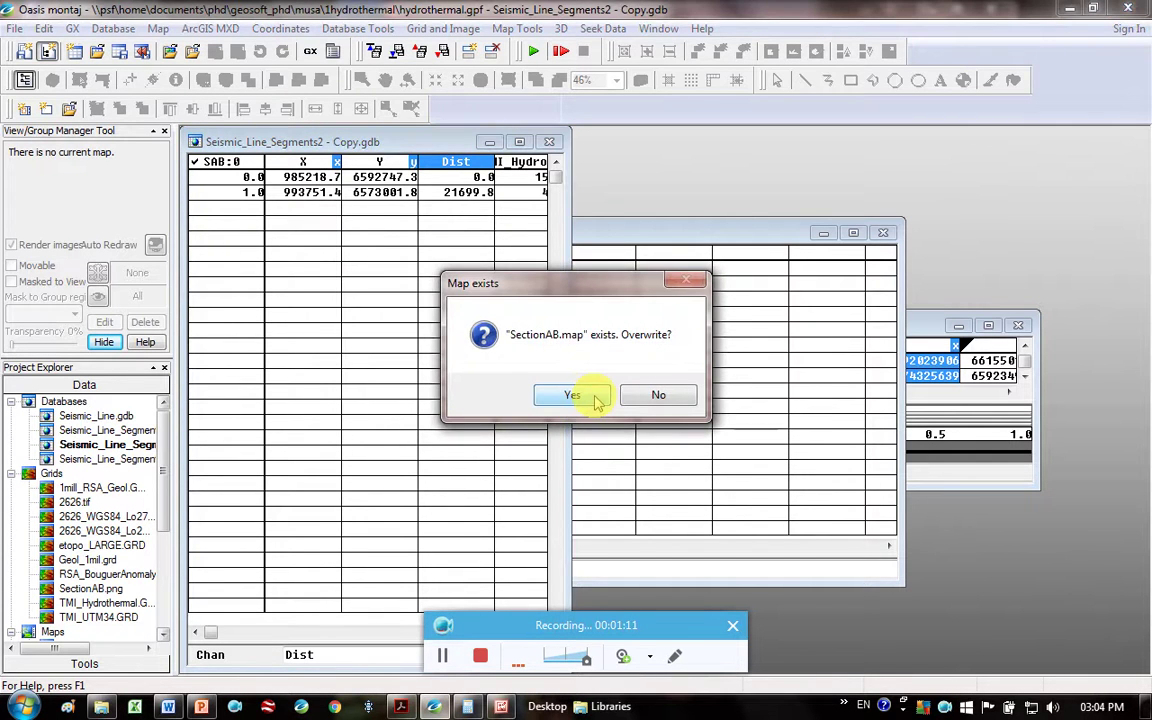
- Overwrite SectionAB.map, close it unsaved, and open SectionAB.png from the Grids list
left_click(590, 398)
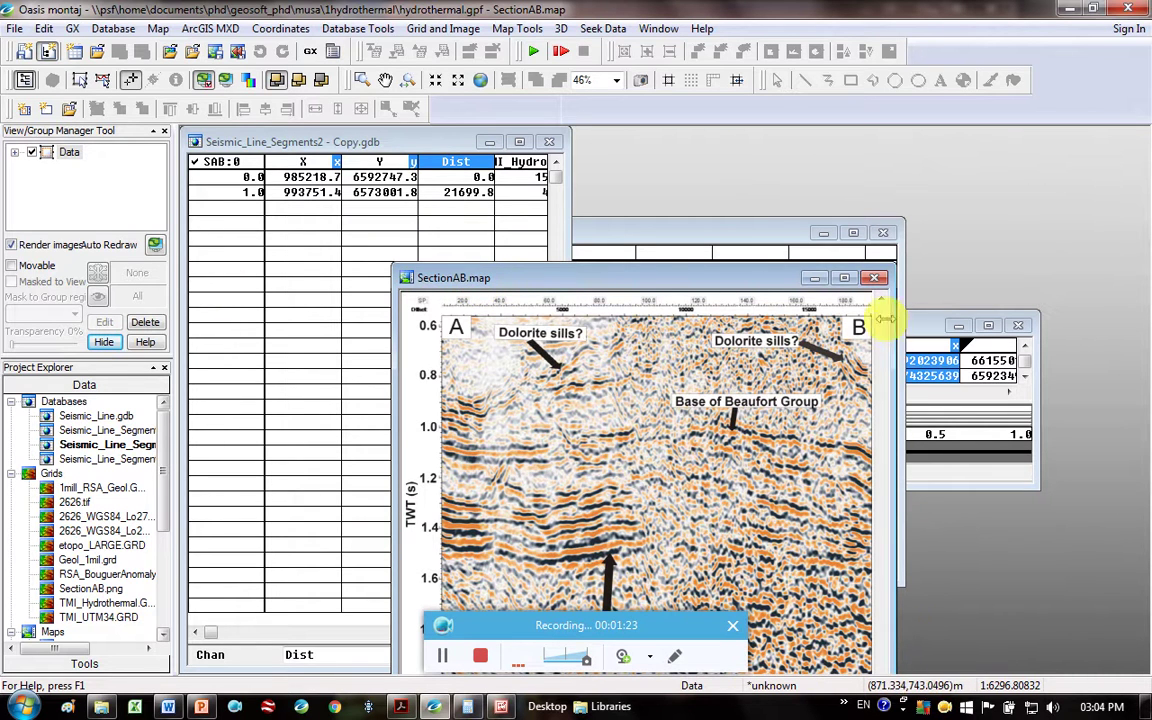
left_click(877, 280)
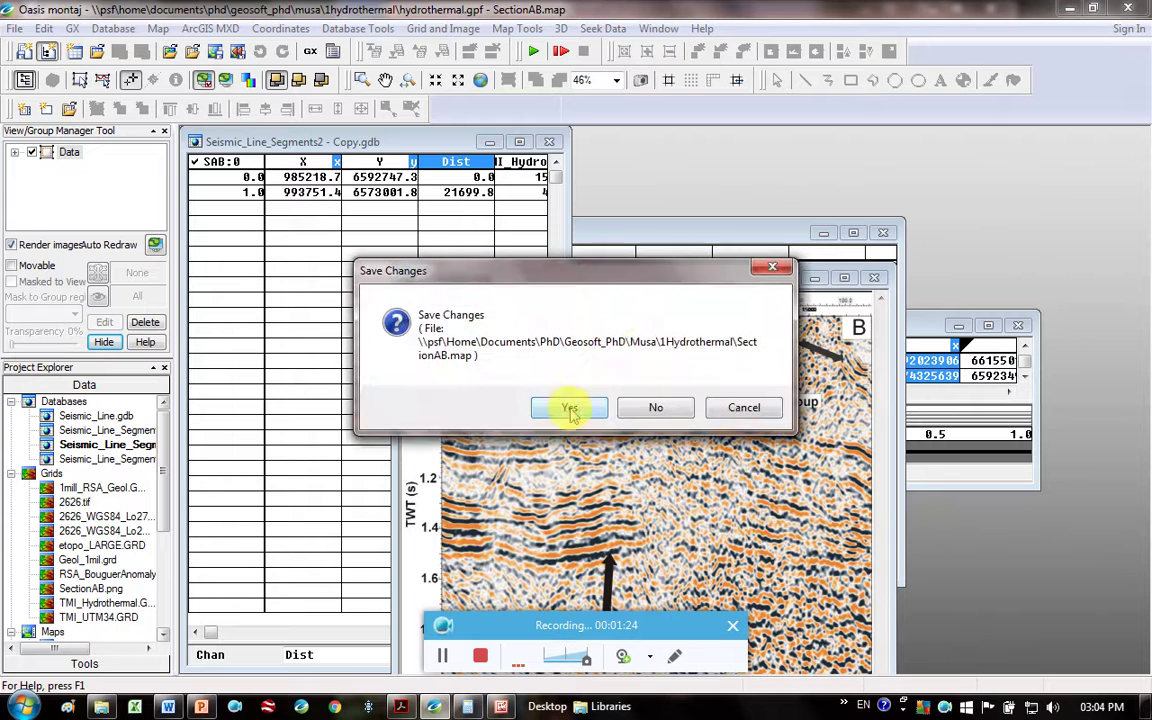
left_click(651, 410)
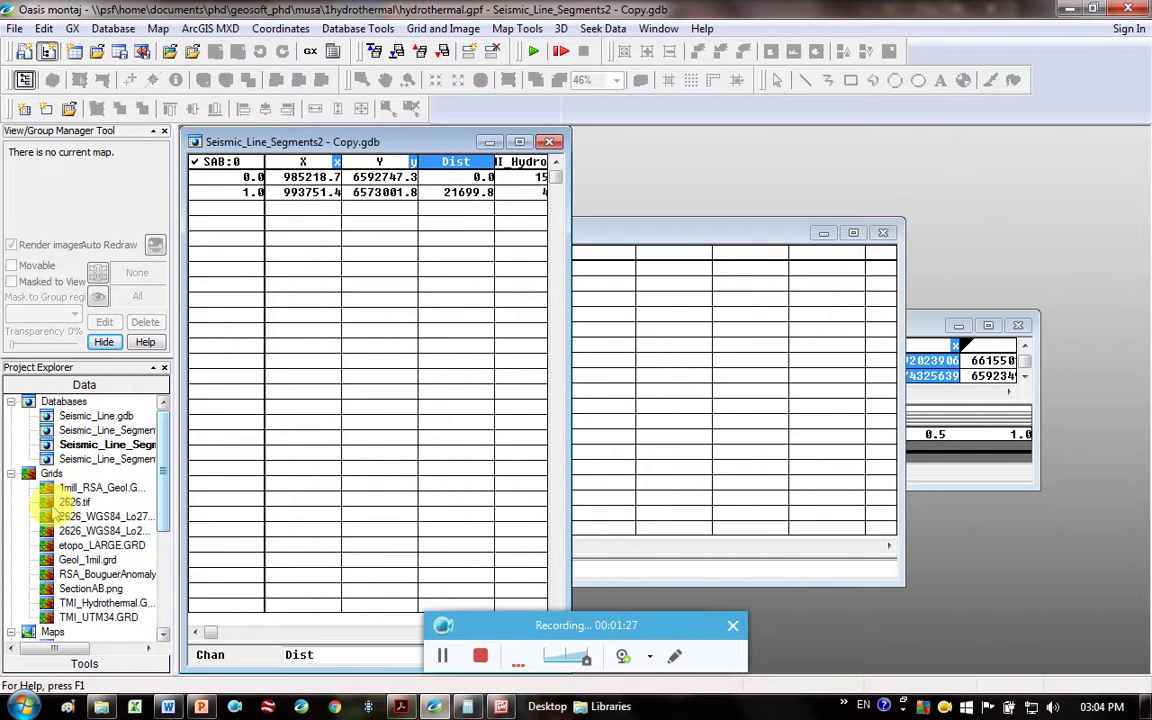
double_click(92, 589)
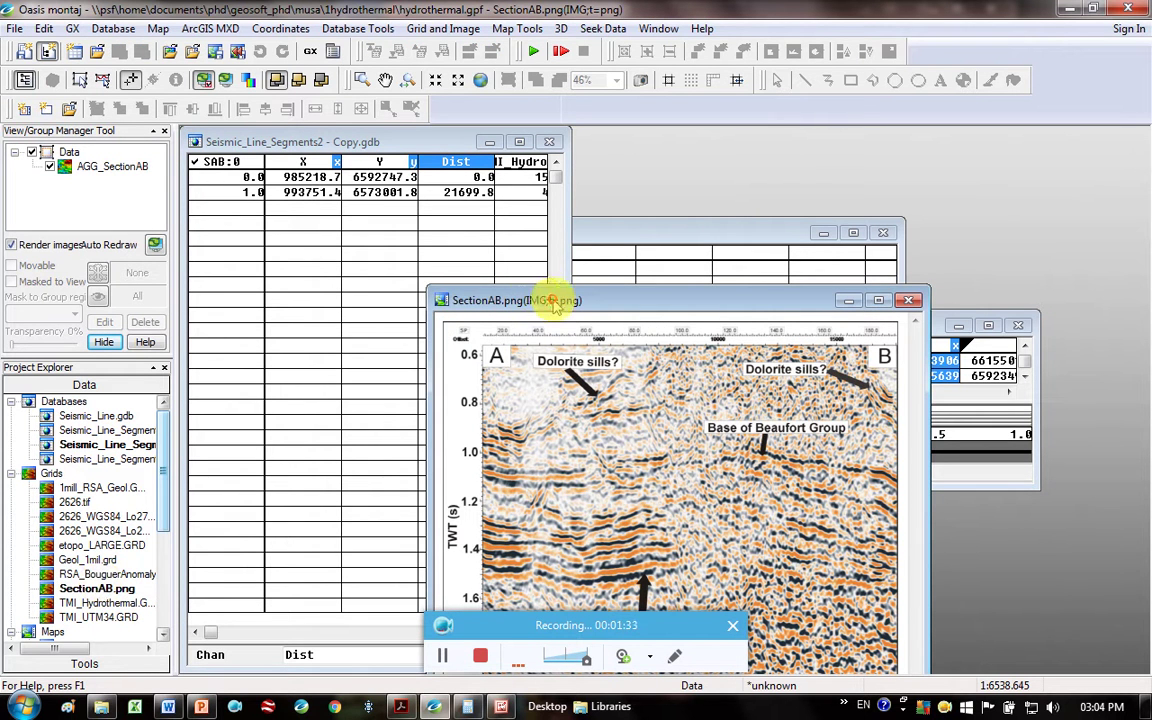
- Move the SectionAB.png window beside the database and cancel Make Distance Channel, leaving Dist unchanged
left_click_drag(548, 302, 697, 148)
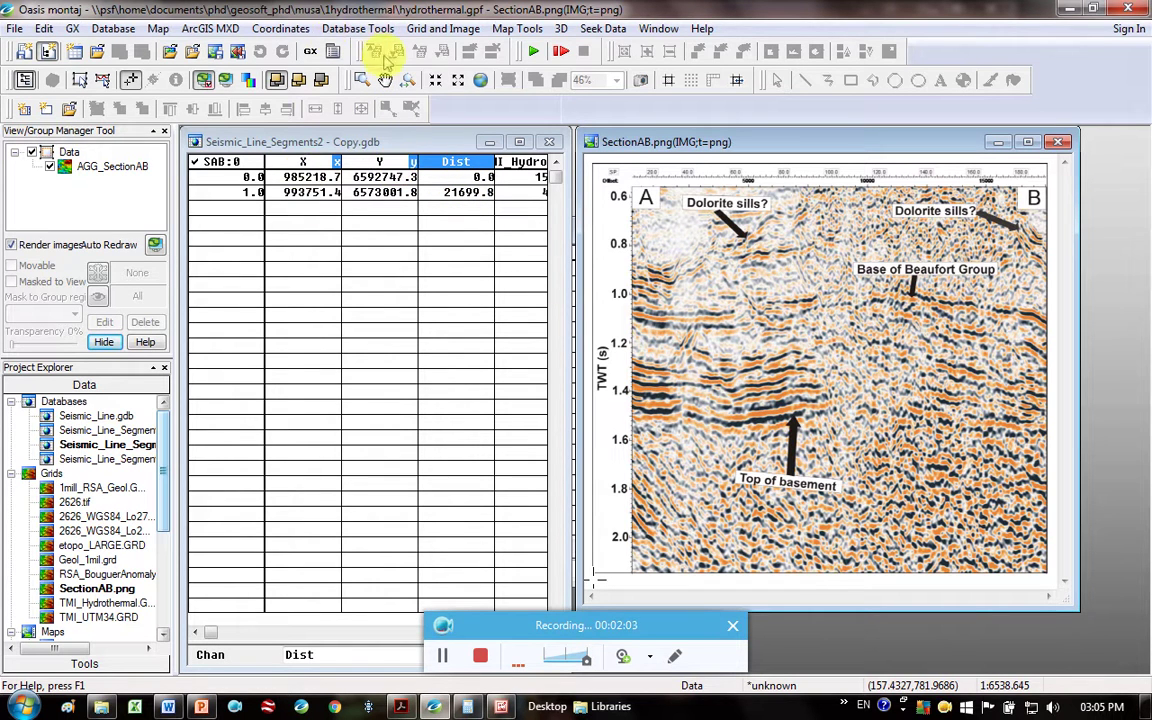
left_click(357, 28)
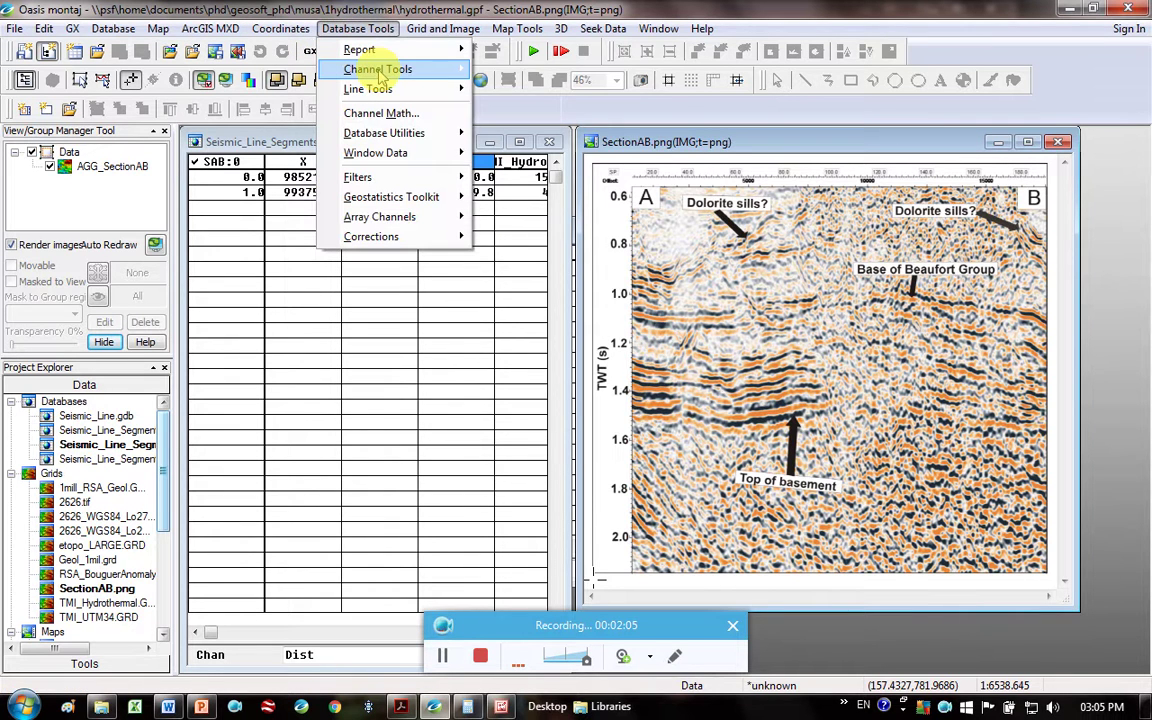
mouse_move(378, 69)
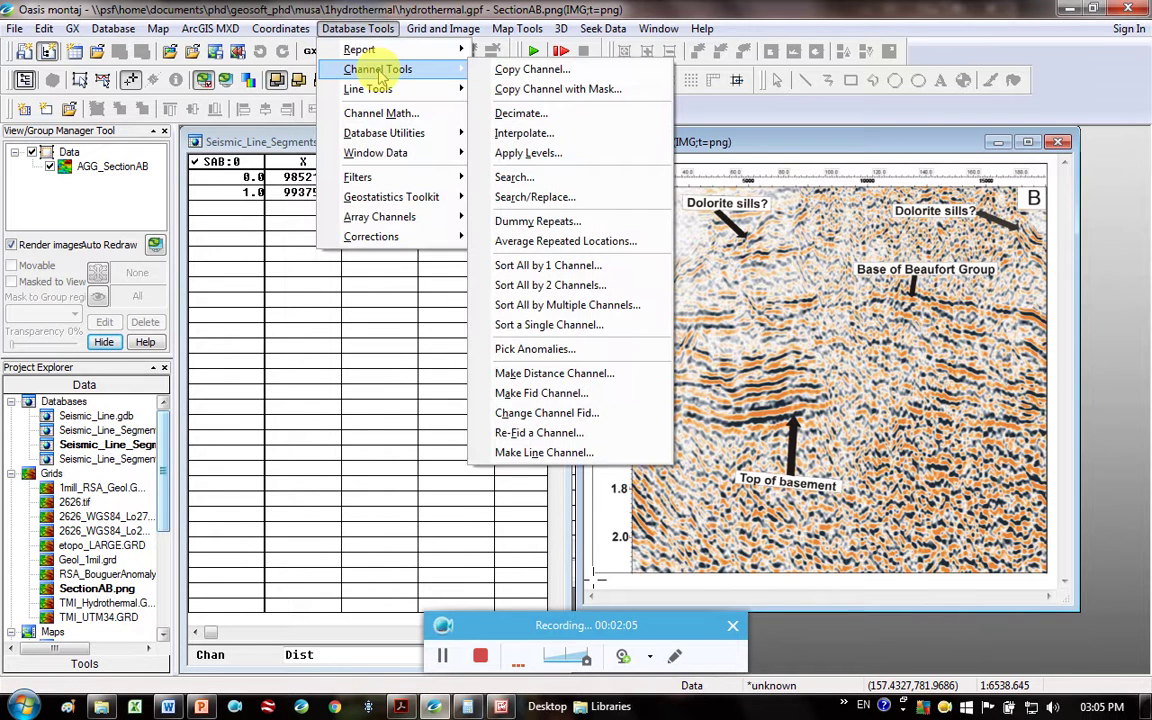
left_click(515, 373)
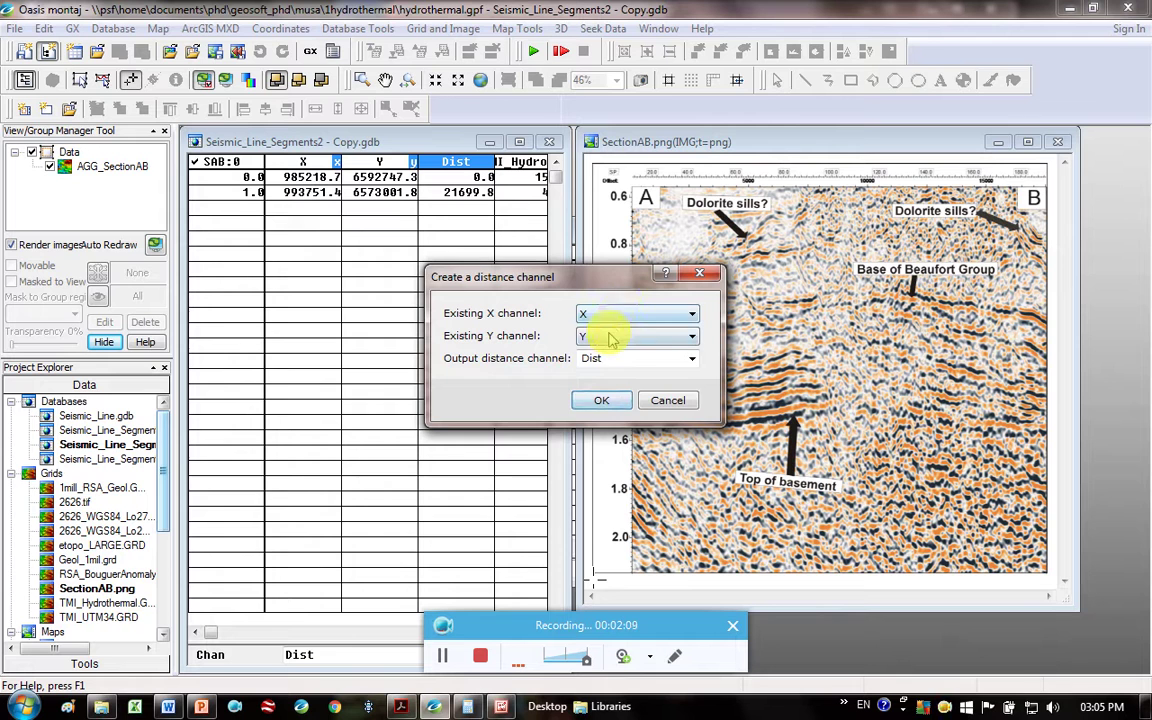
left_click(666, 400)
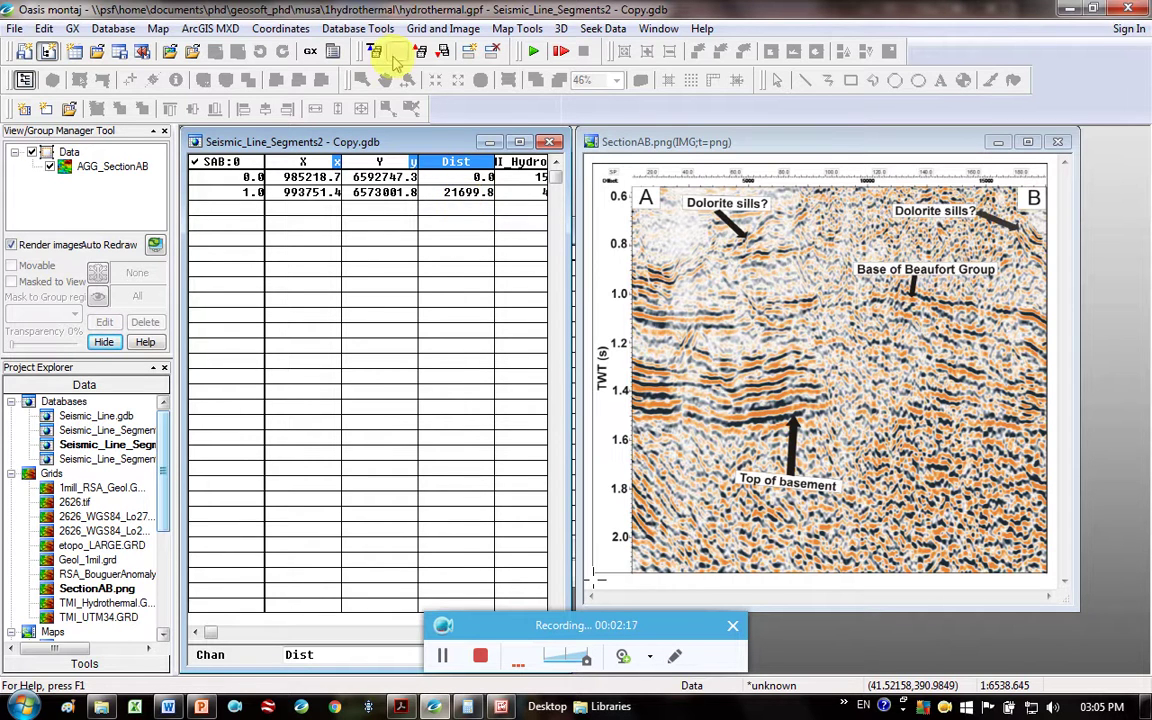
- Start Define a Warp and name the warp file ABsection.wrp
left_click(283, 29)
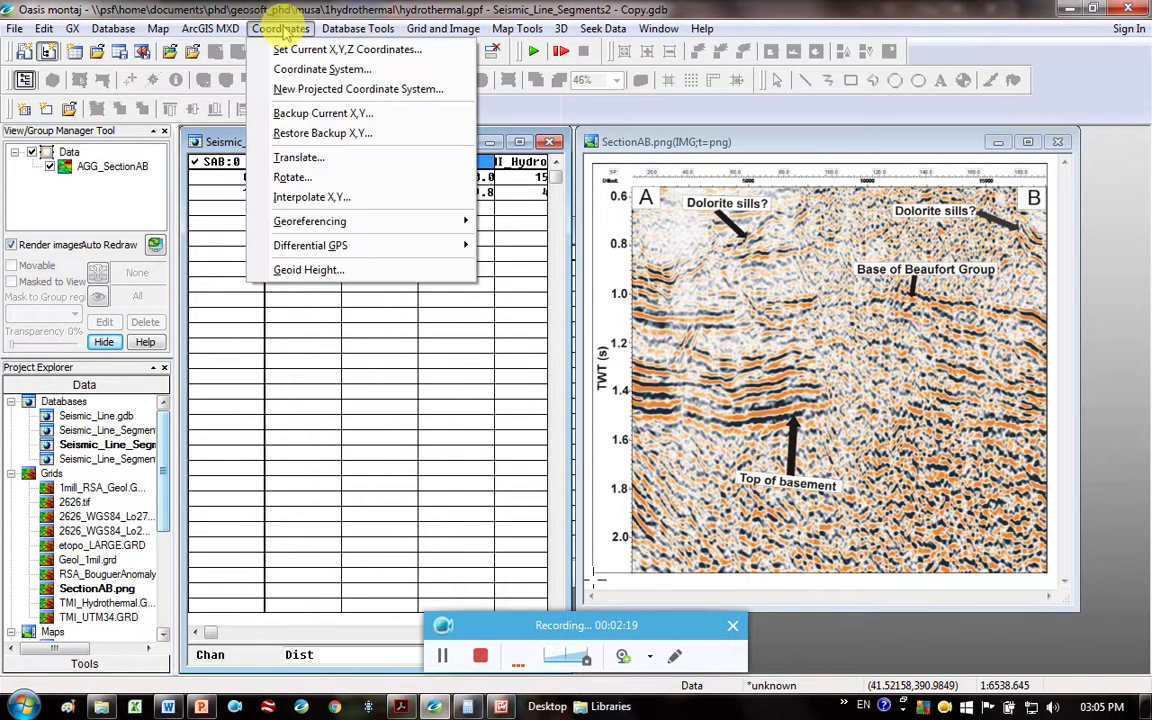
mouse_move(340, 222)
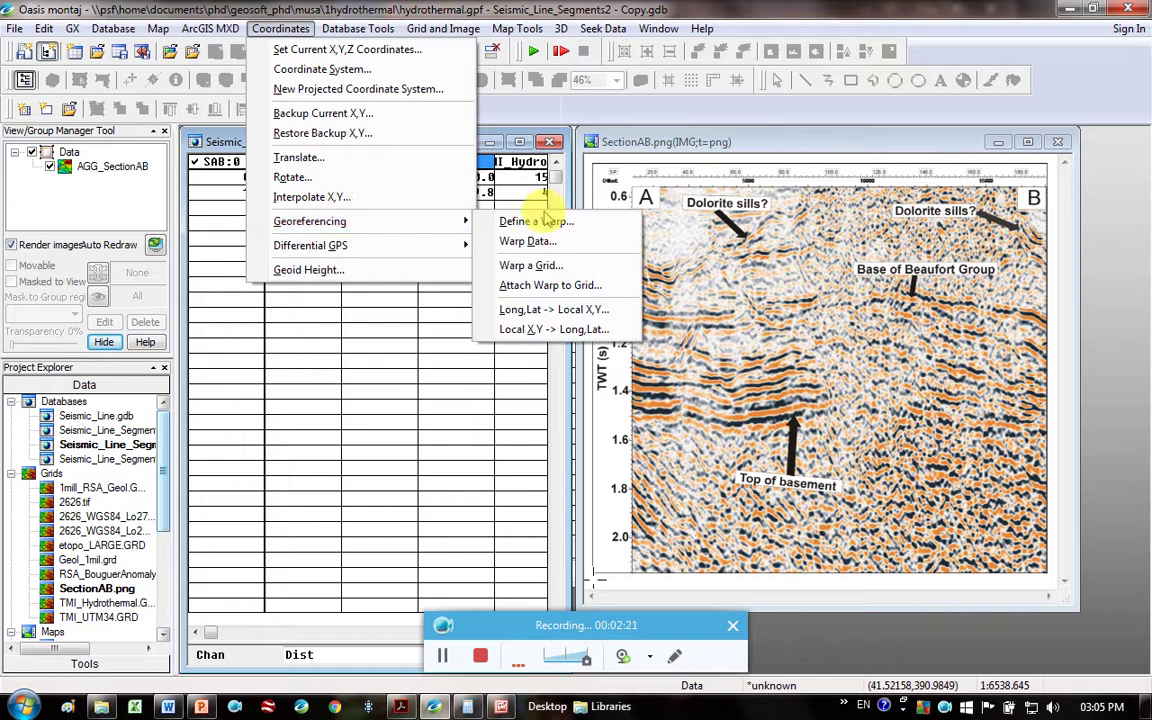
left_click(524, 223)
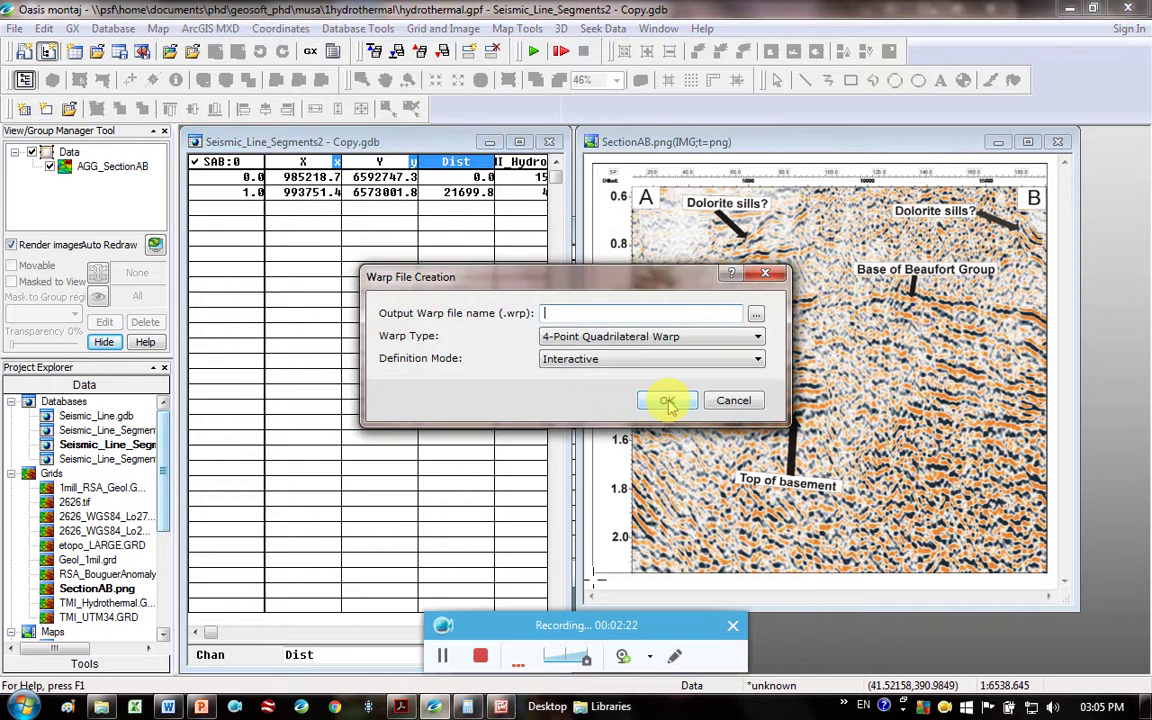
left_click(757, 312)
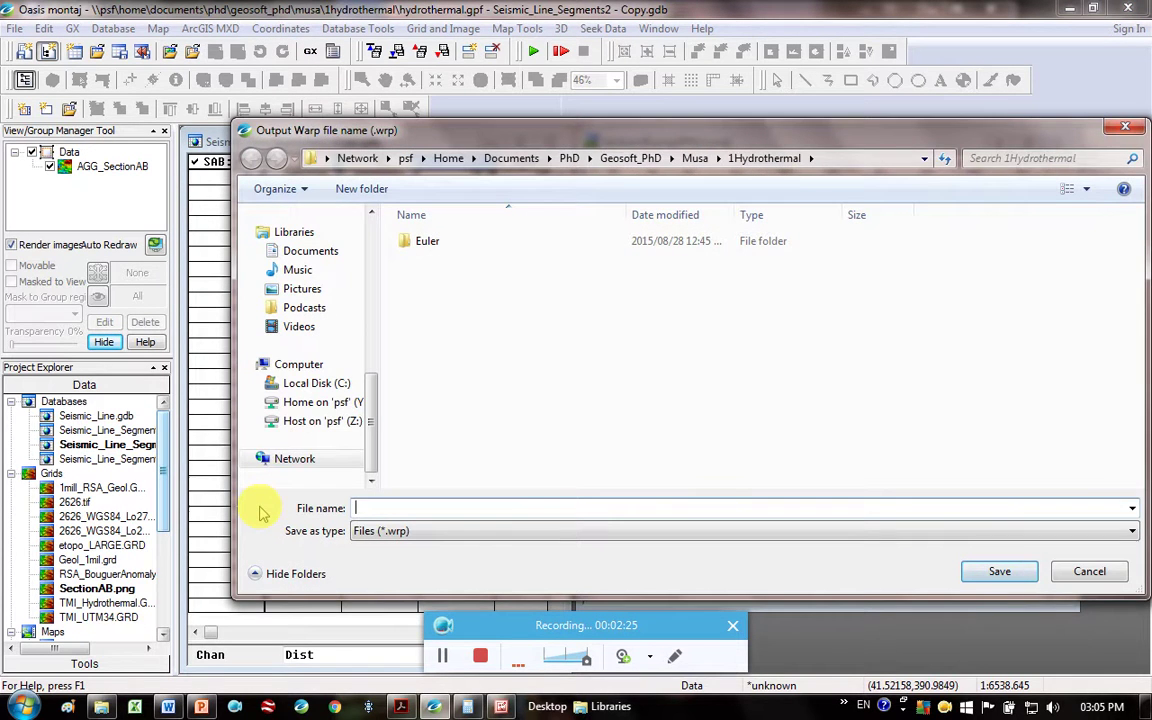
type("AB")
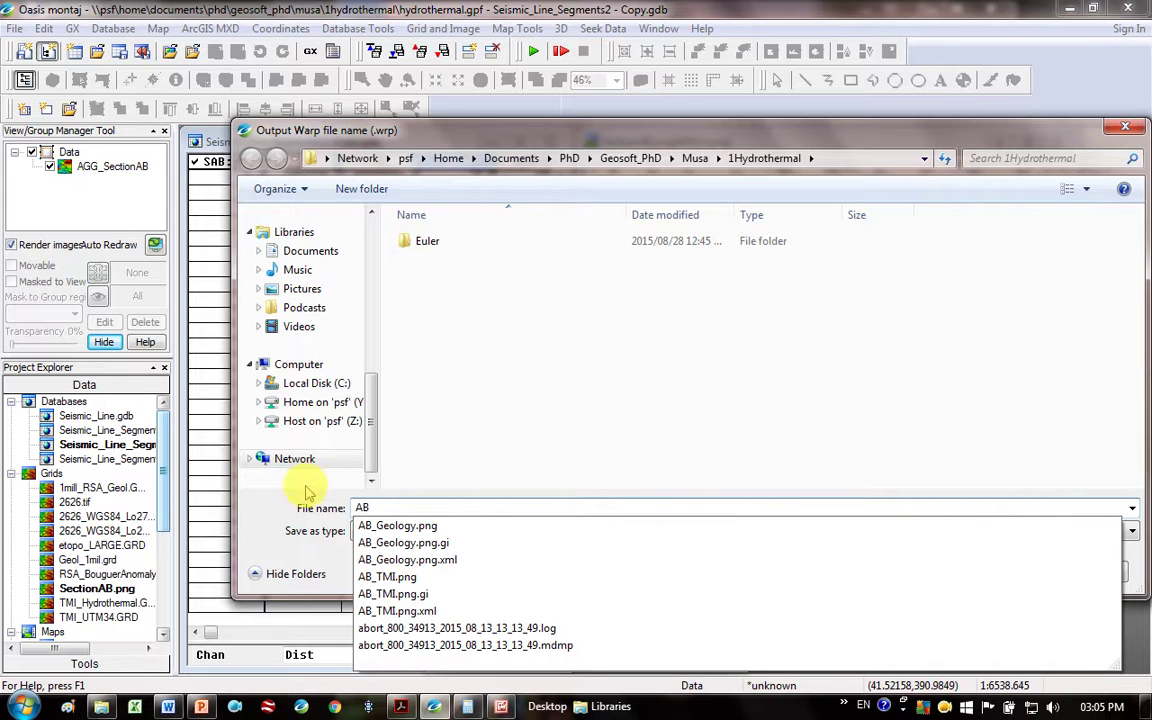
type("section")
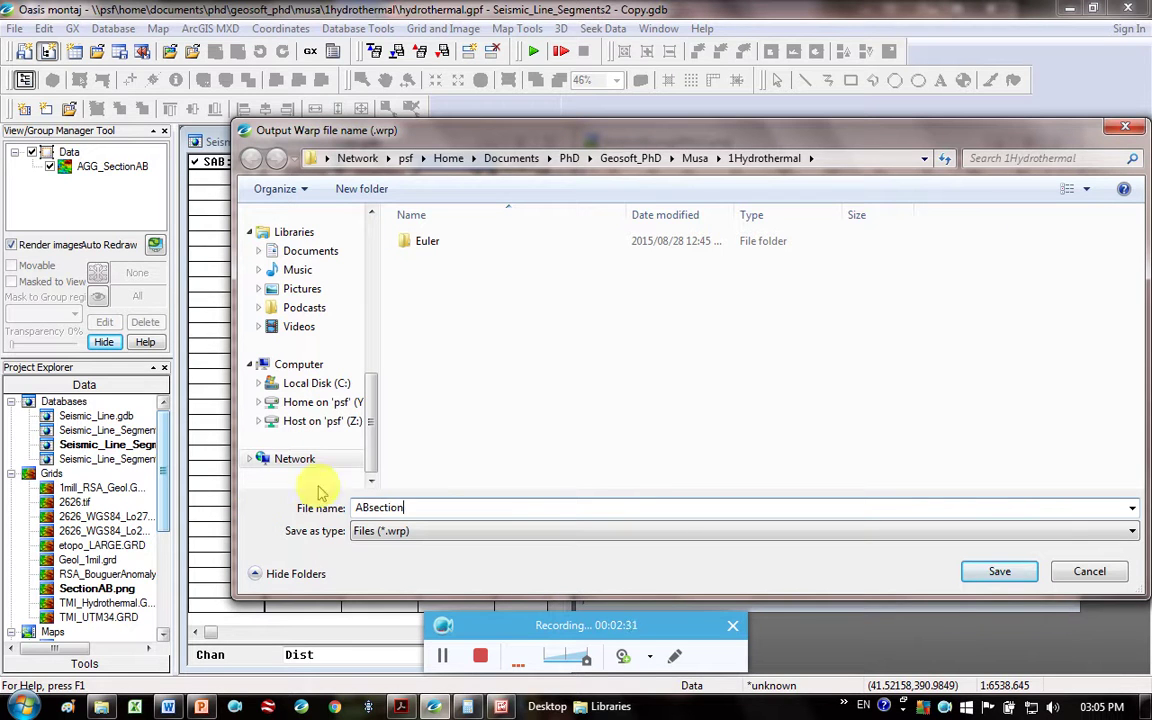
left_click(1005, 571)
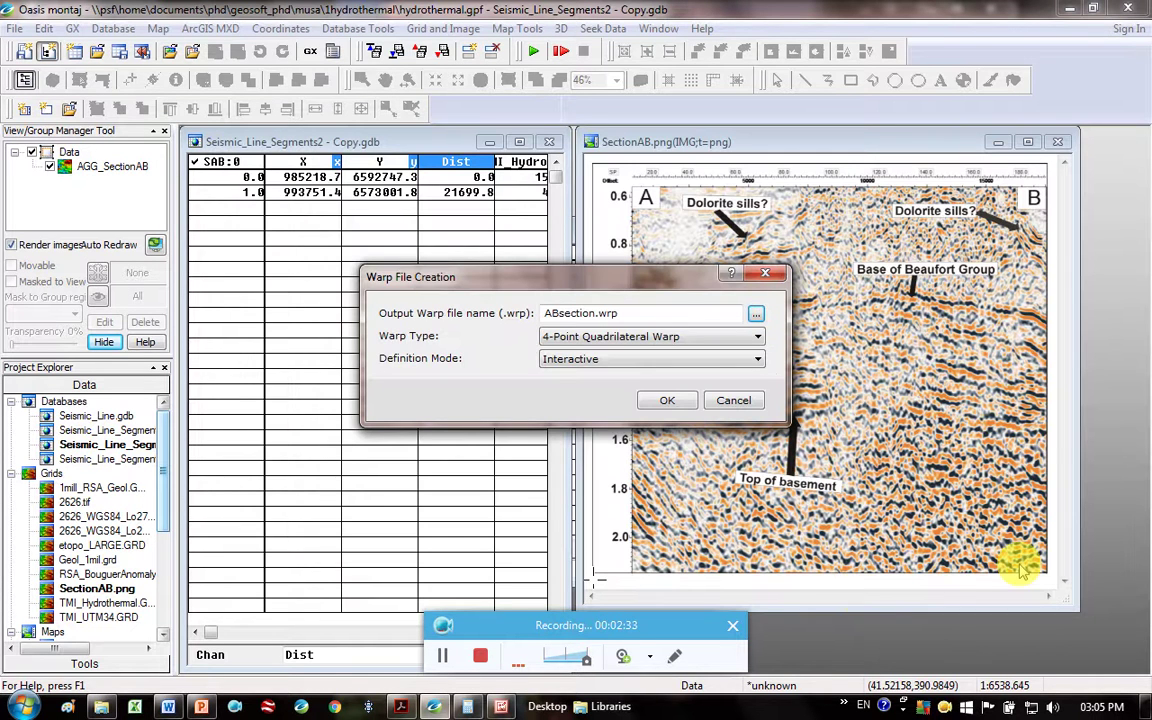
- Set the warp Definition Mode to Semi-interactive, confirm, and view the Georef notes PDF
left_click(607, 359)
left_click(580, 387)
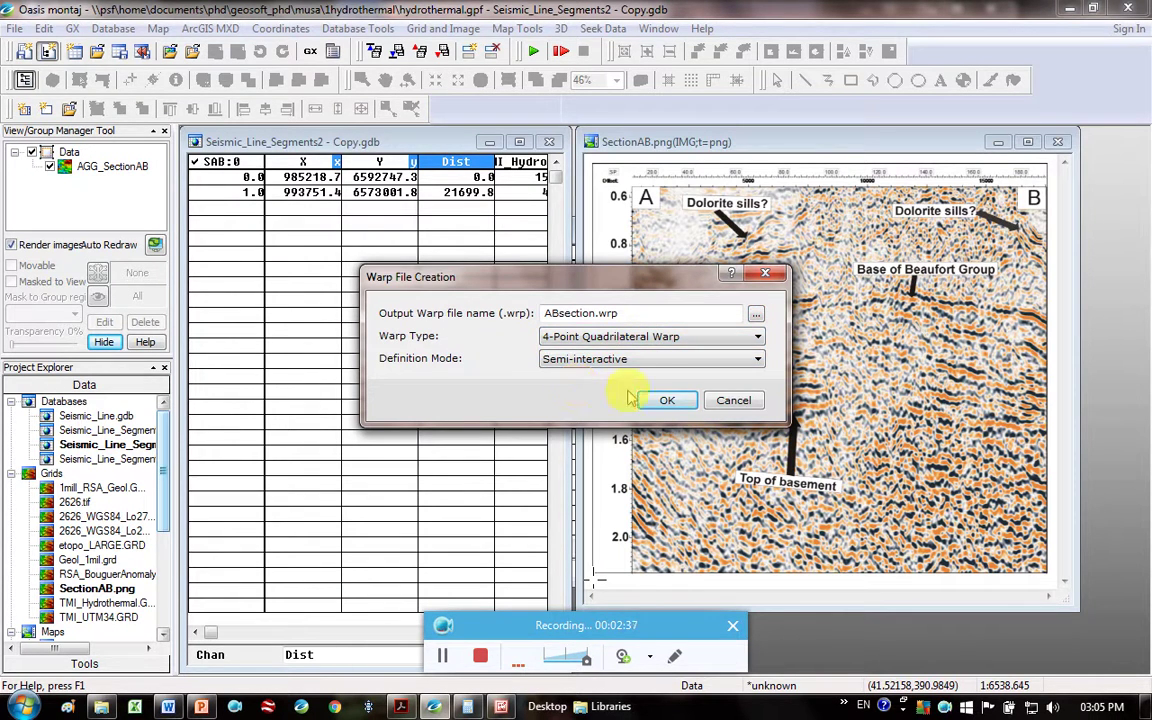
left_click(662, 401)
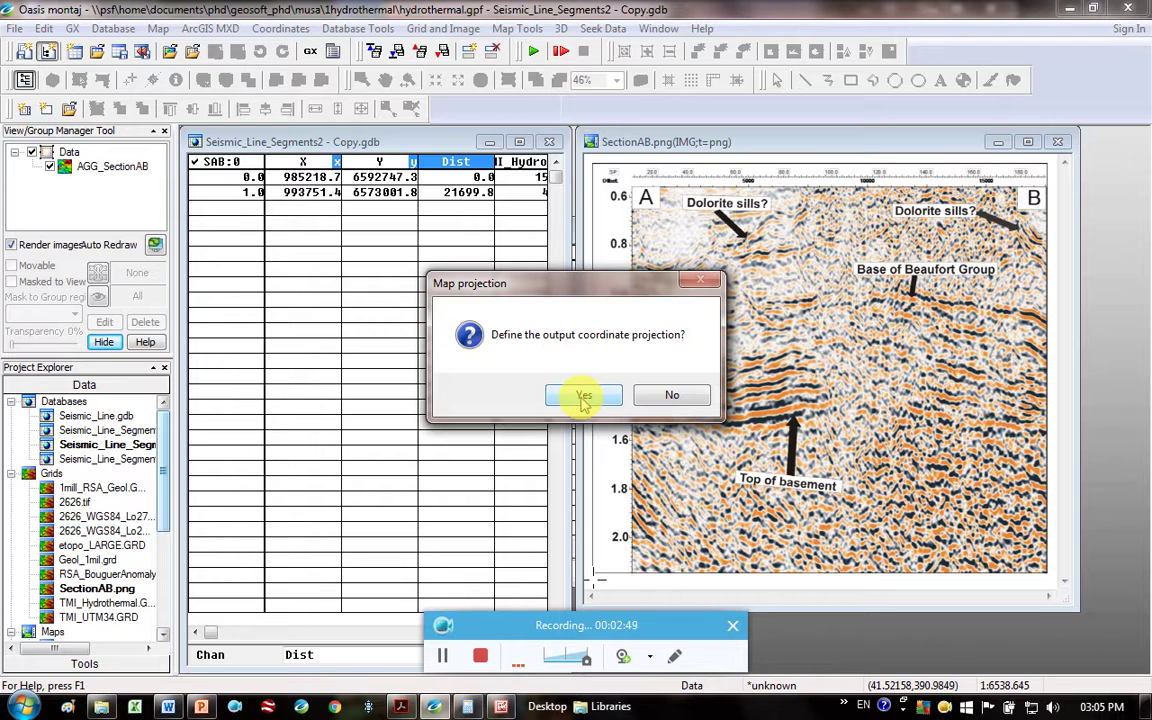
left_click(403, 706)
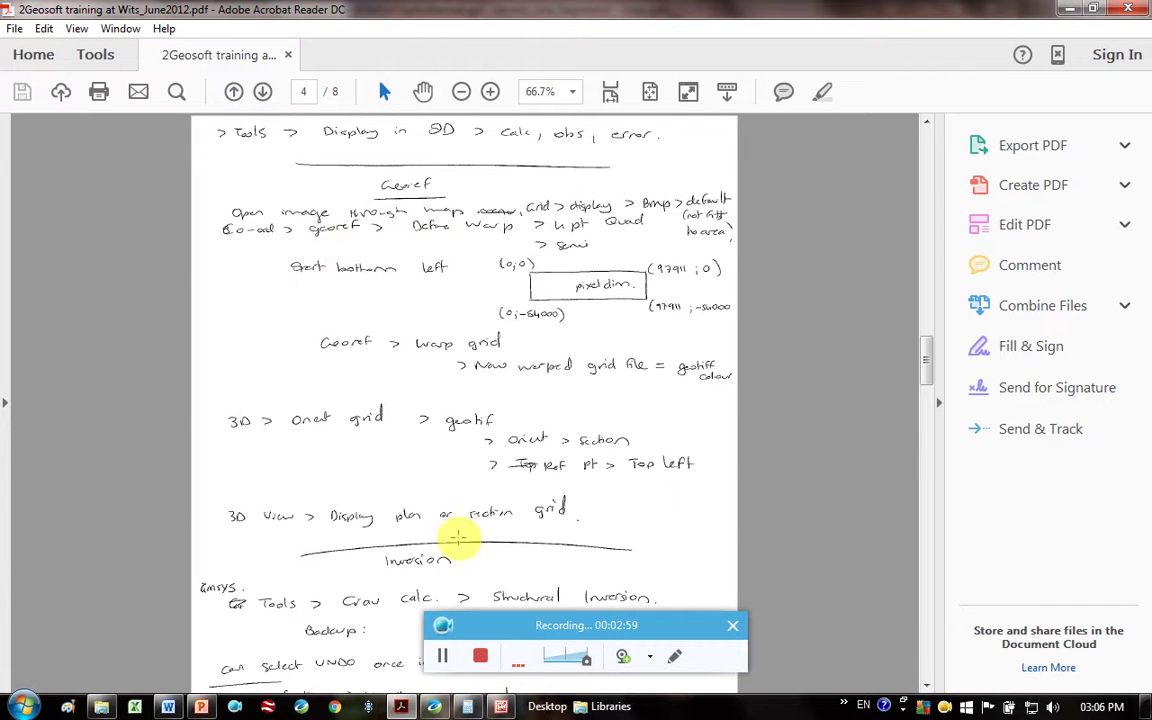
- Return from the Acrobat notes to Oasis montaj's output projection prompt
left_click(401, 706)
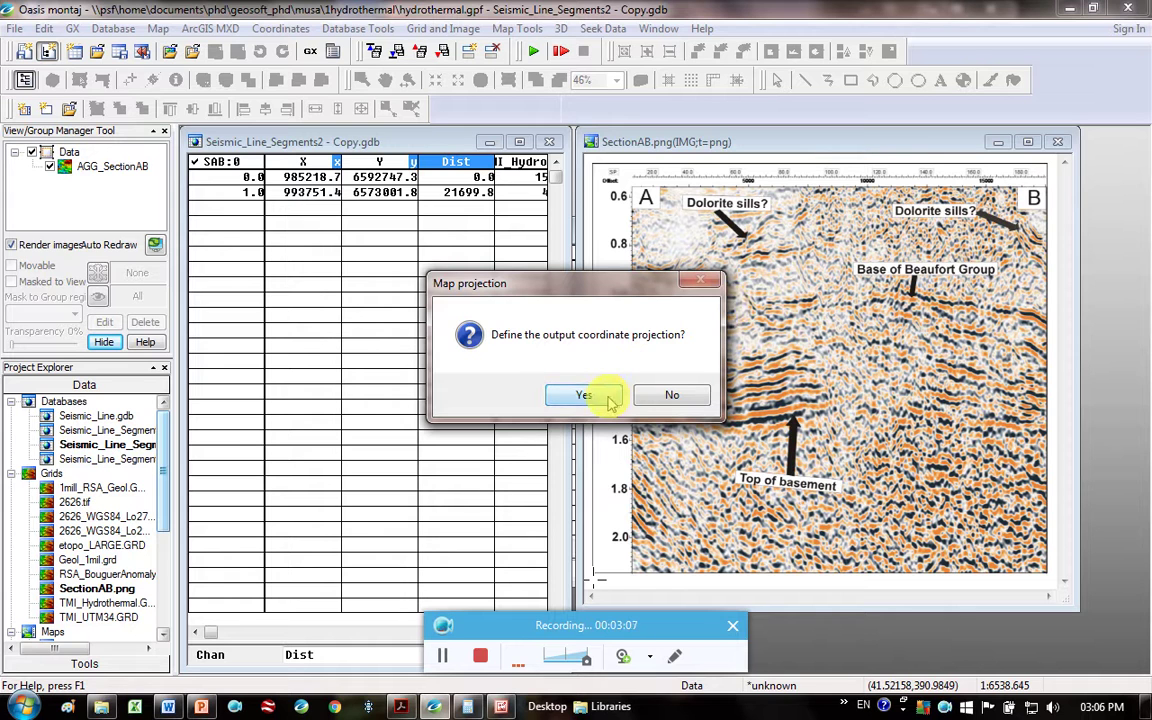
- Accept defining the output projection and pick the section's top-left corner at A
left_click(647, 396)
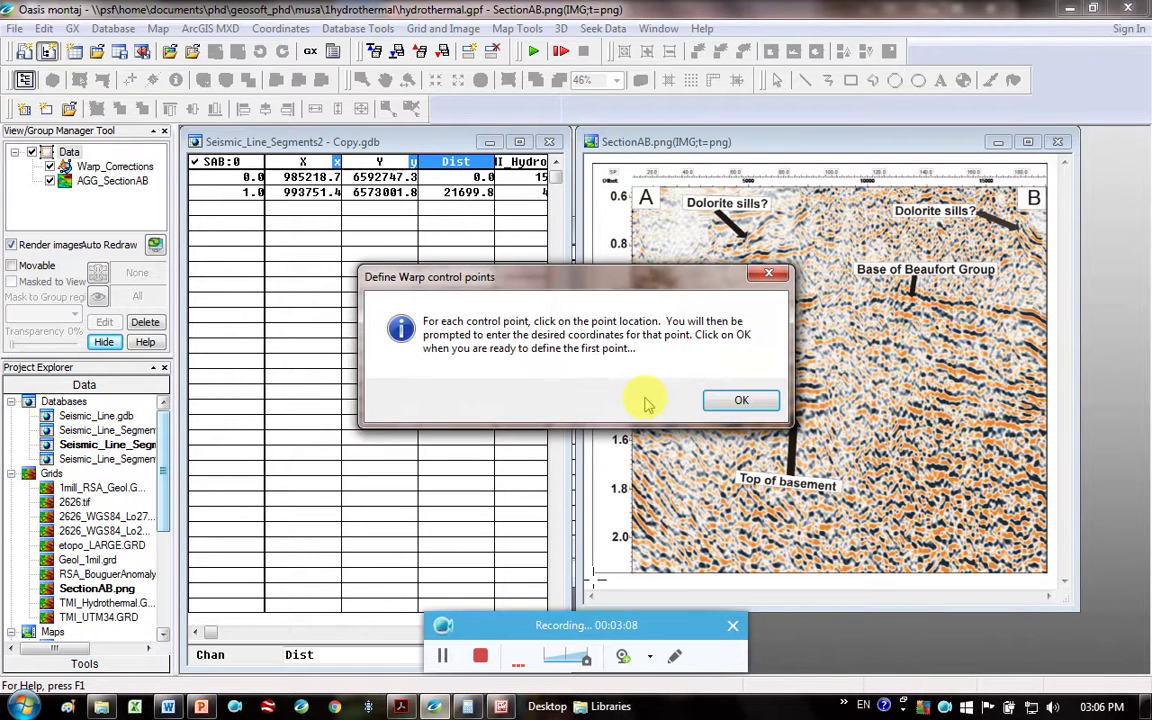
left_click(740, 404)
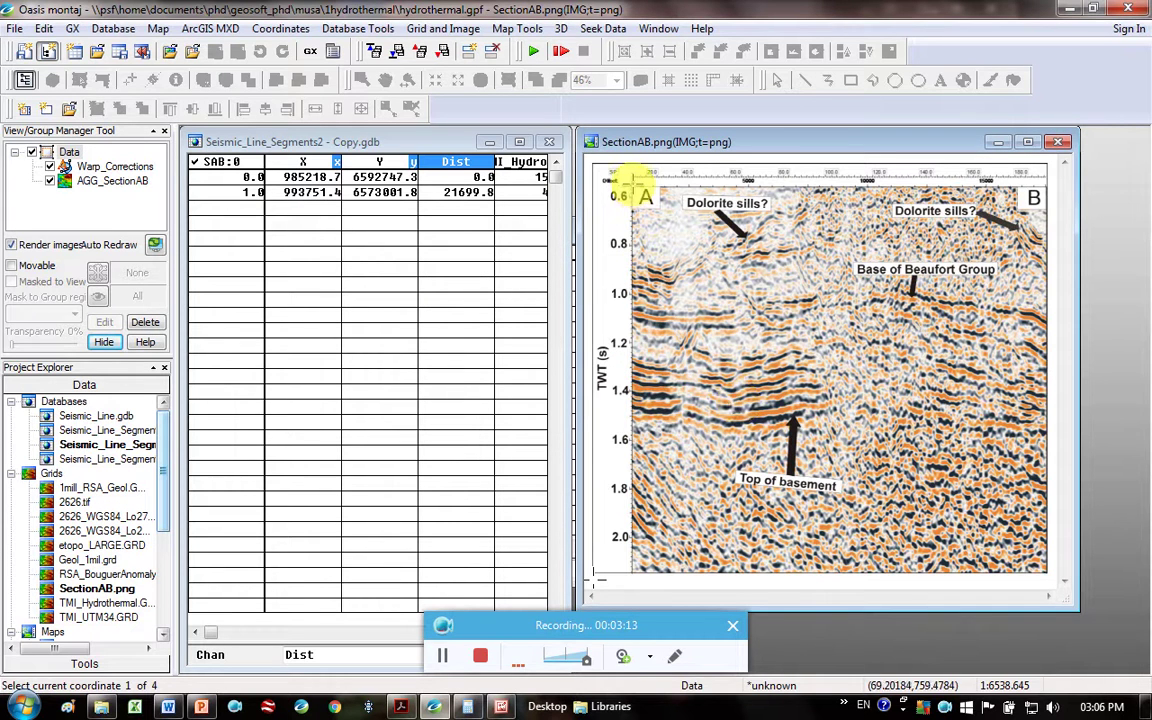
left_click(620, 186)
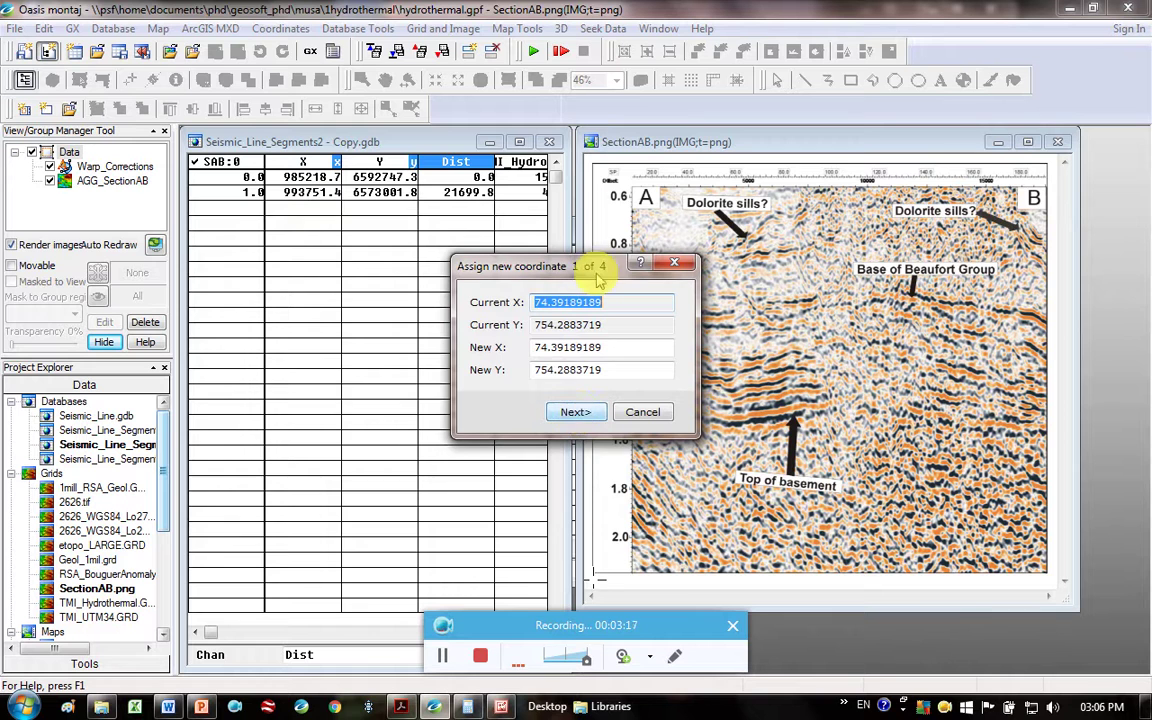
left_click_drag(592, 266, 603, 345)
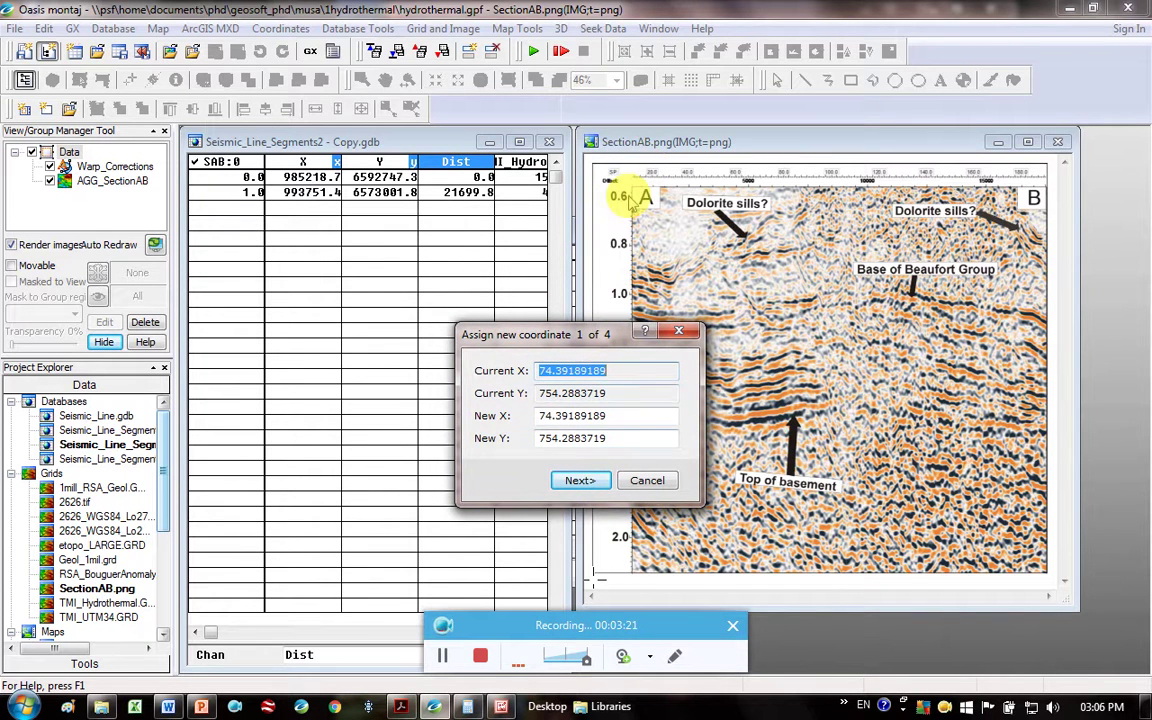
- Give the first control point new coordinates X 0, Y -0.6 and continue
double_click(620, 416)
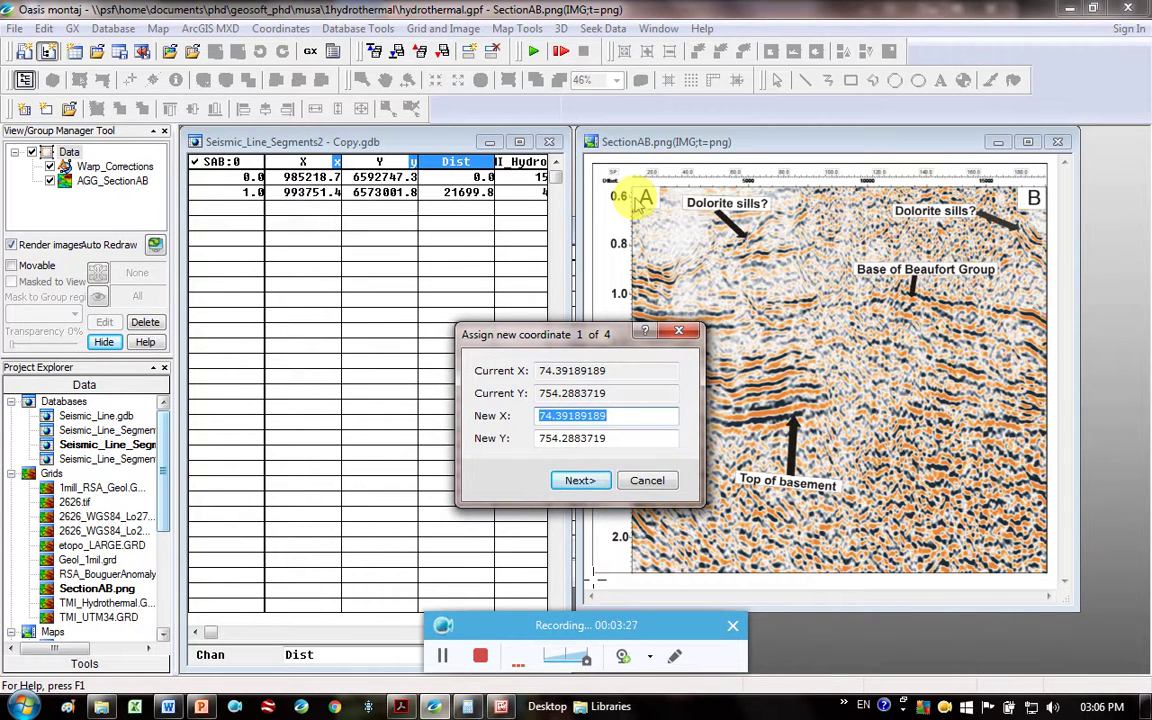
type("0")
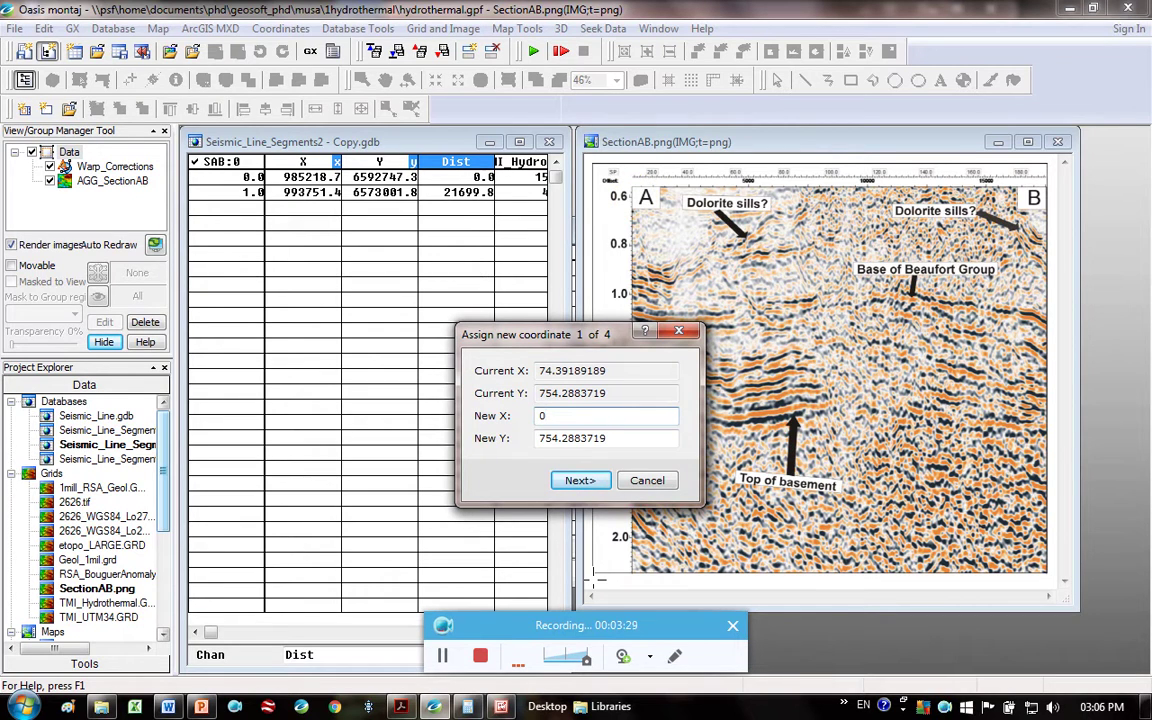
double_click(624, 441)
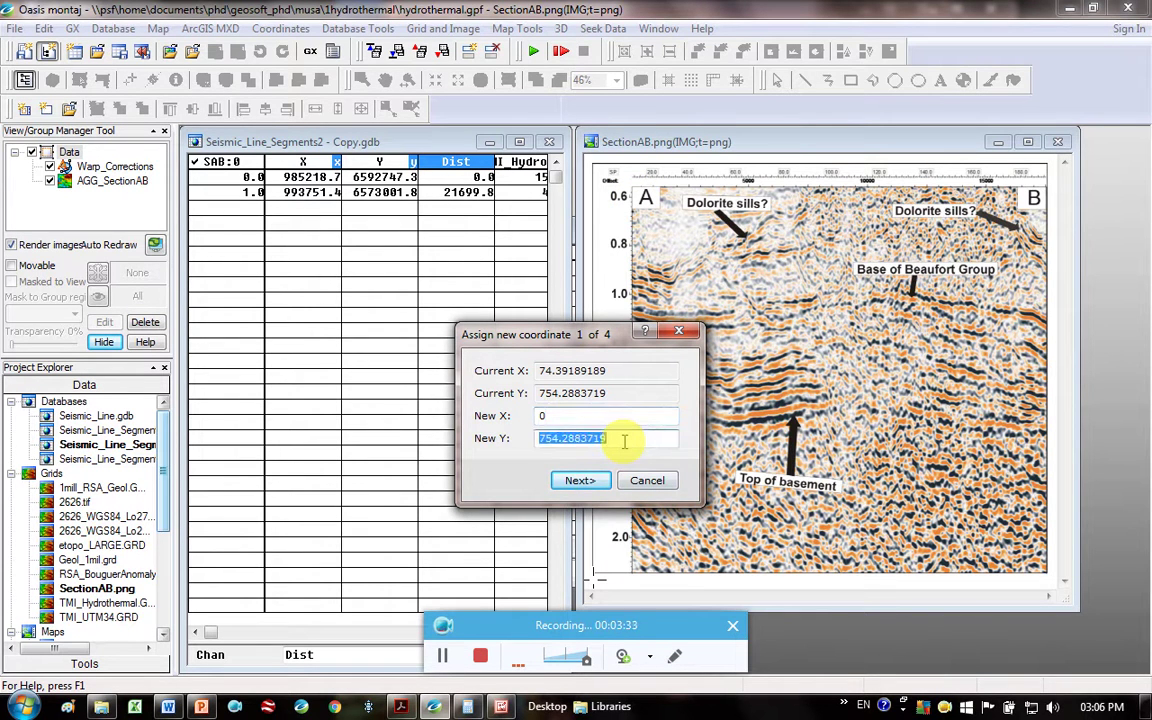
left_click(401, 706)
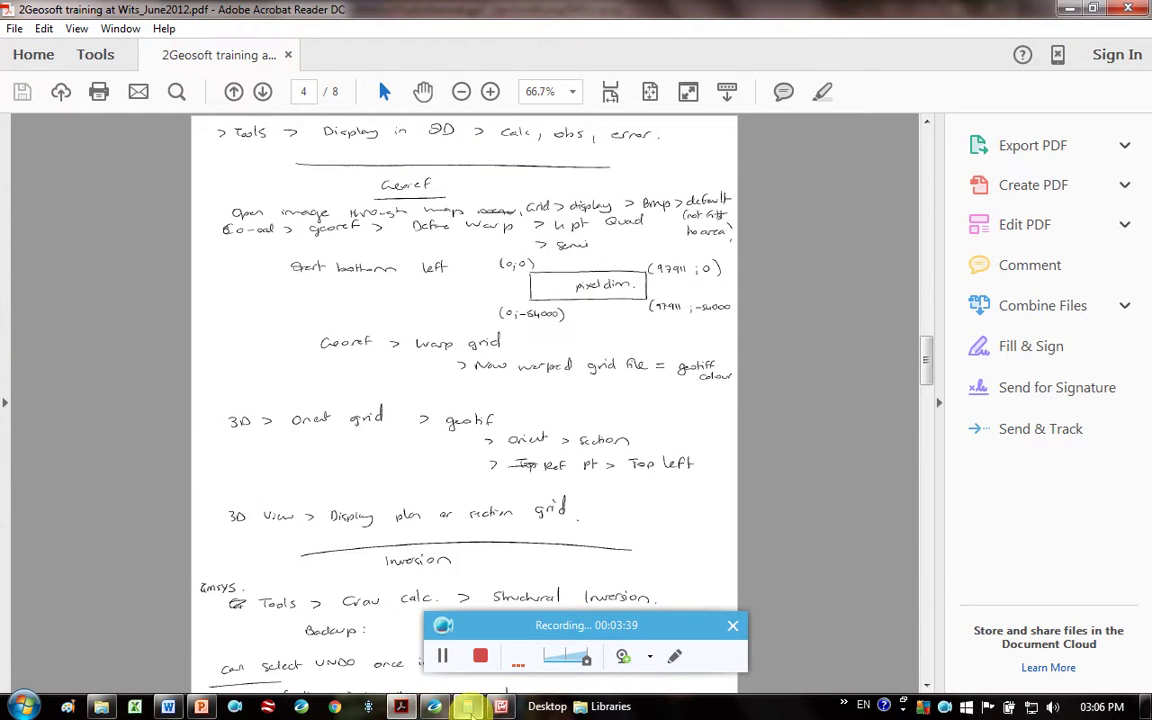
left_click(430, 706)
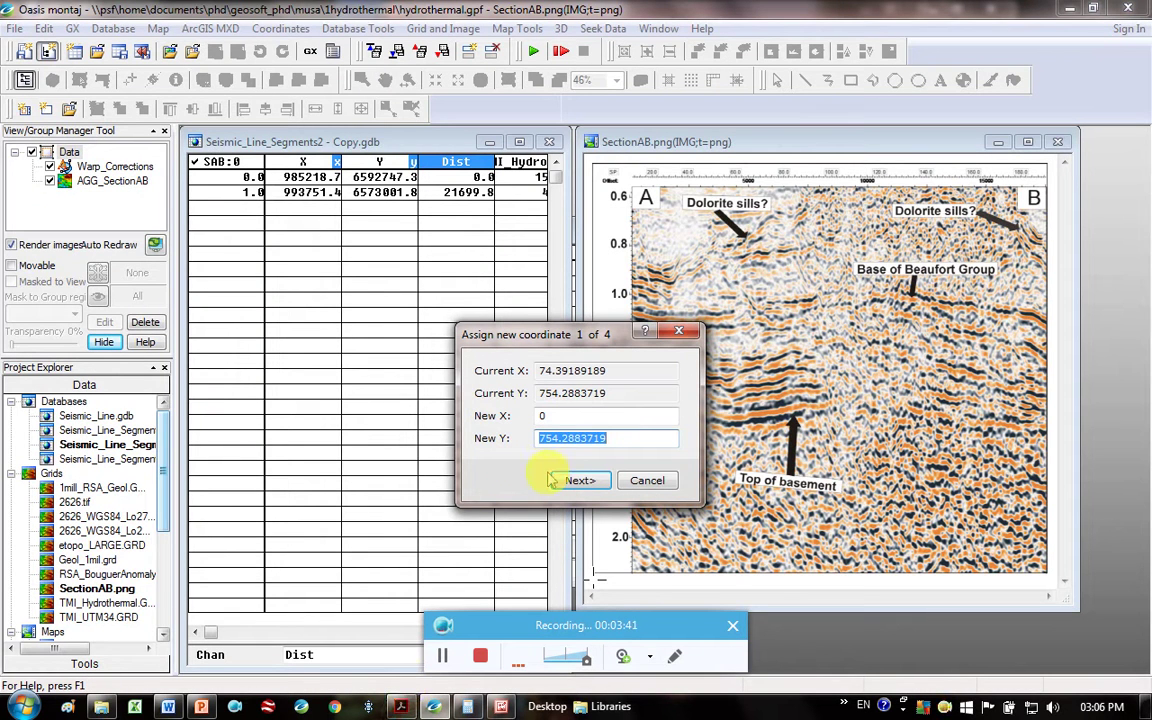
type("-0.6")
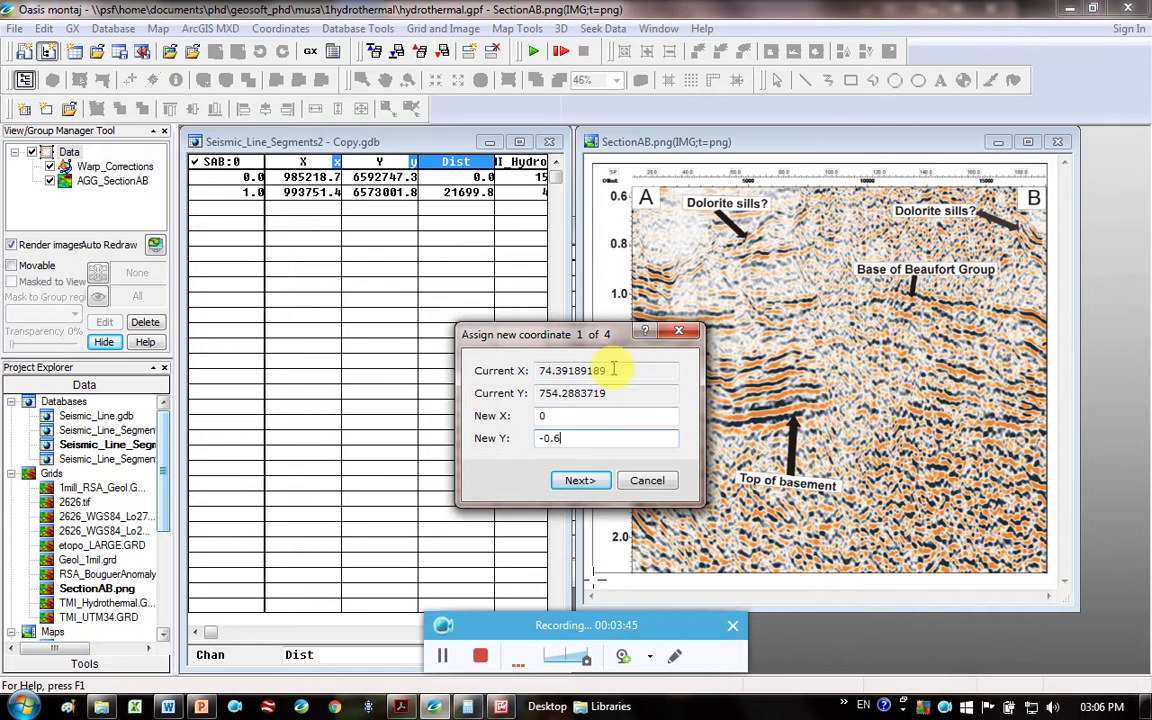
left_click(585, 480)
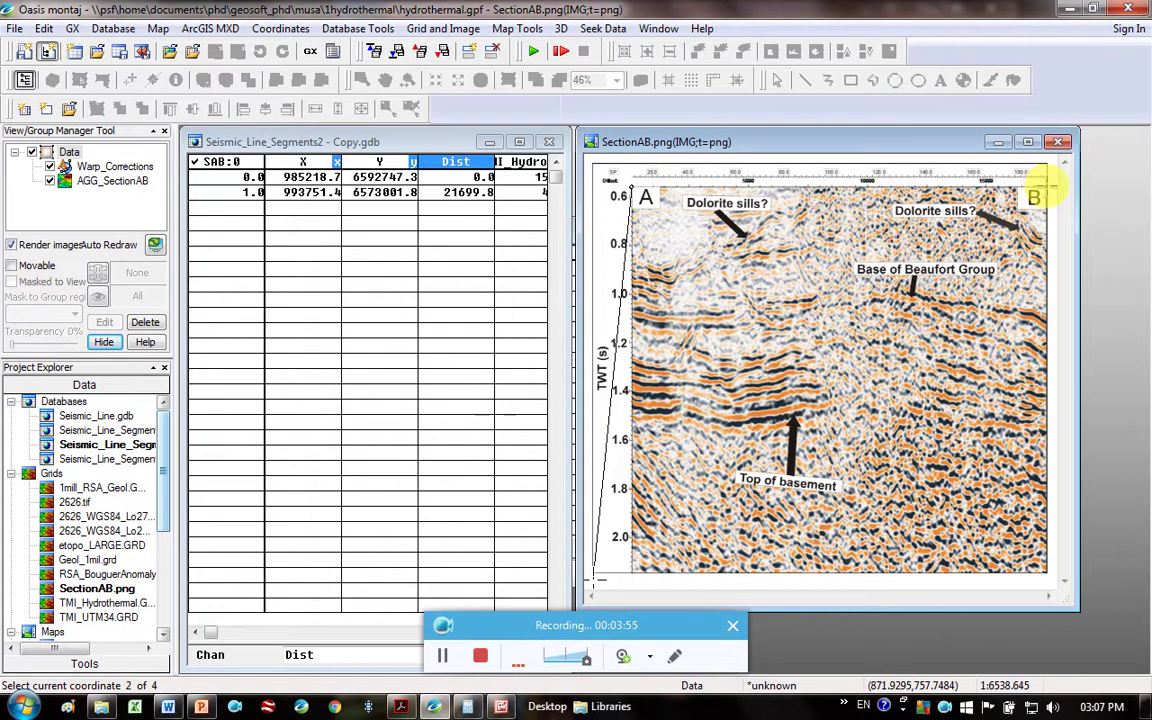
- Pick top-right corner B and set it to X 21700, Y -0.6
left_click(1037, 187)
left_click(622, 415)
double_click(622, 415)
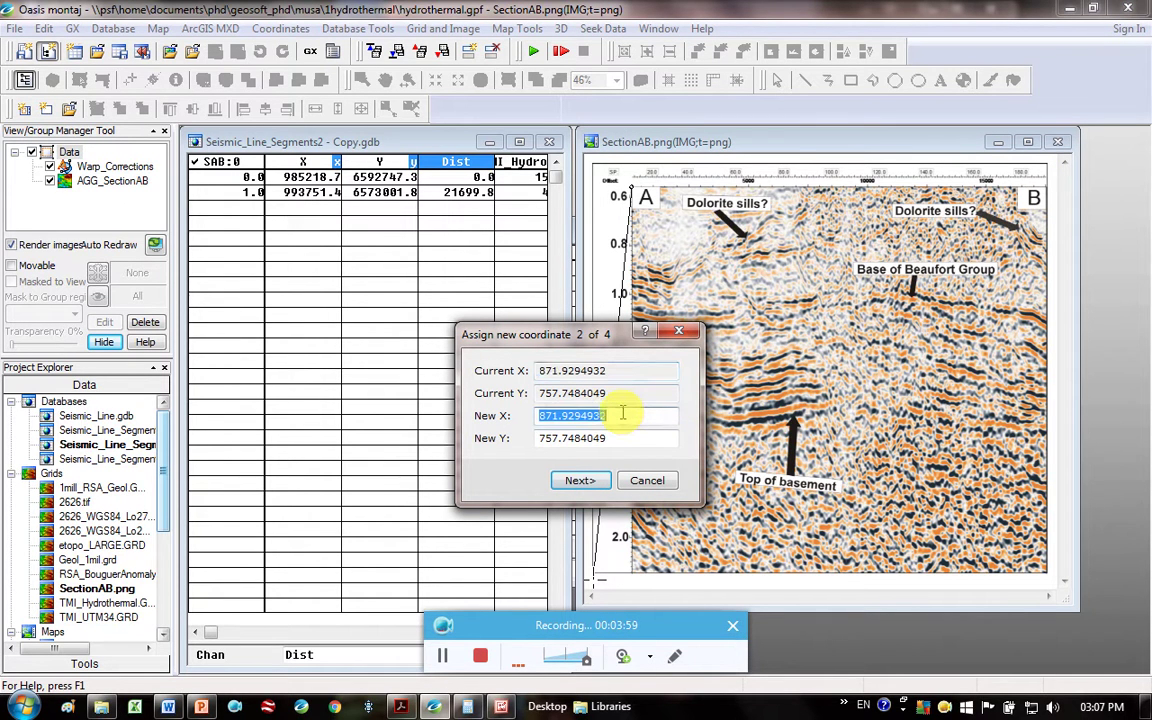
type("21700")
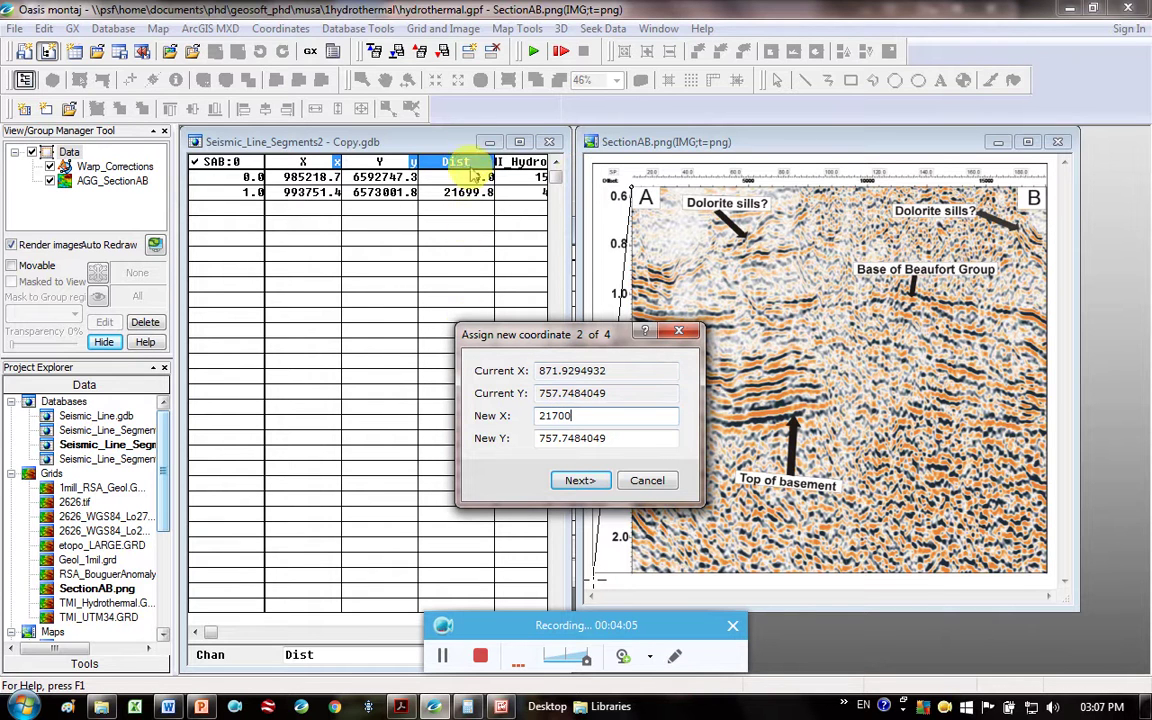
double_click(643, 437)
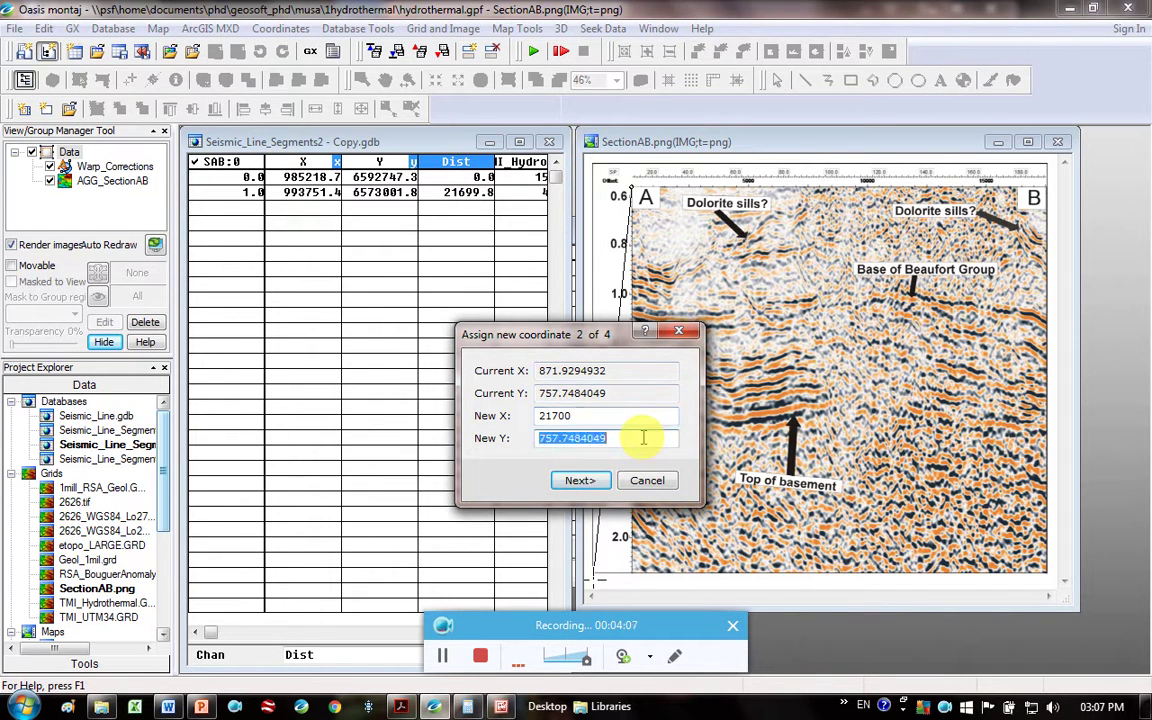
type("-0.6")
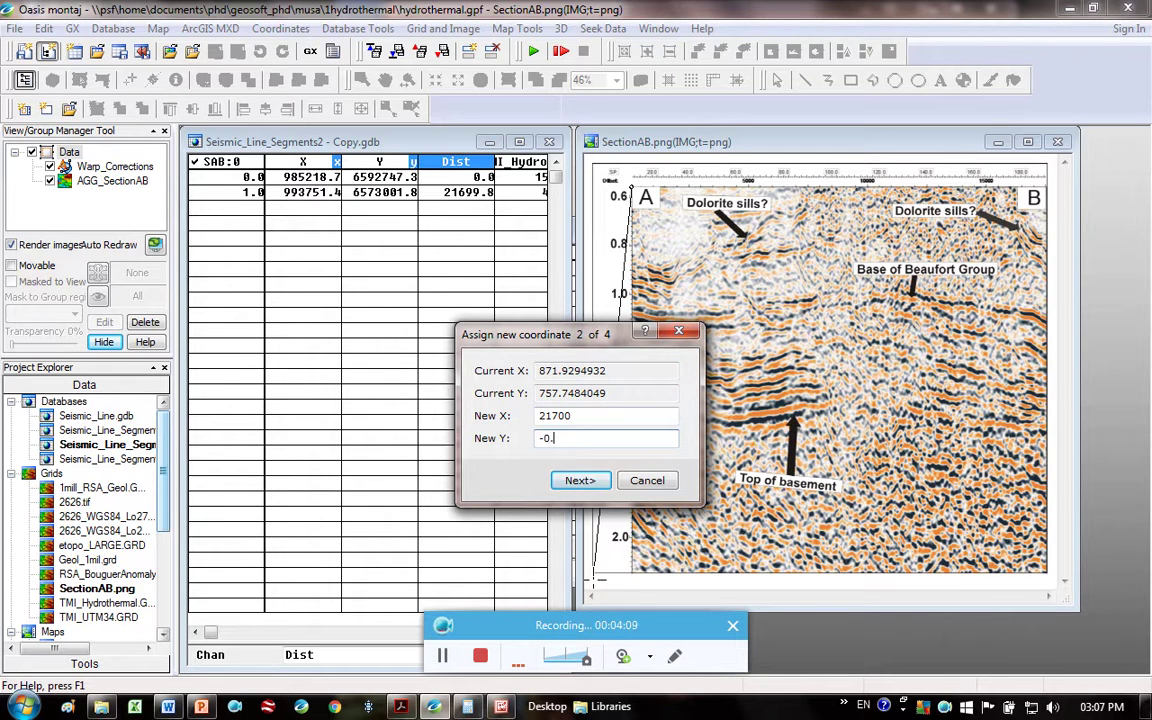
left_click(585, 482)
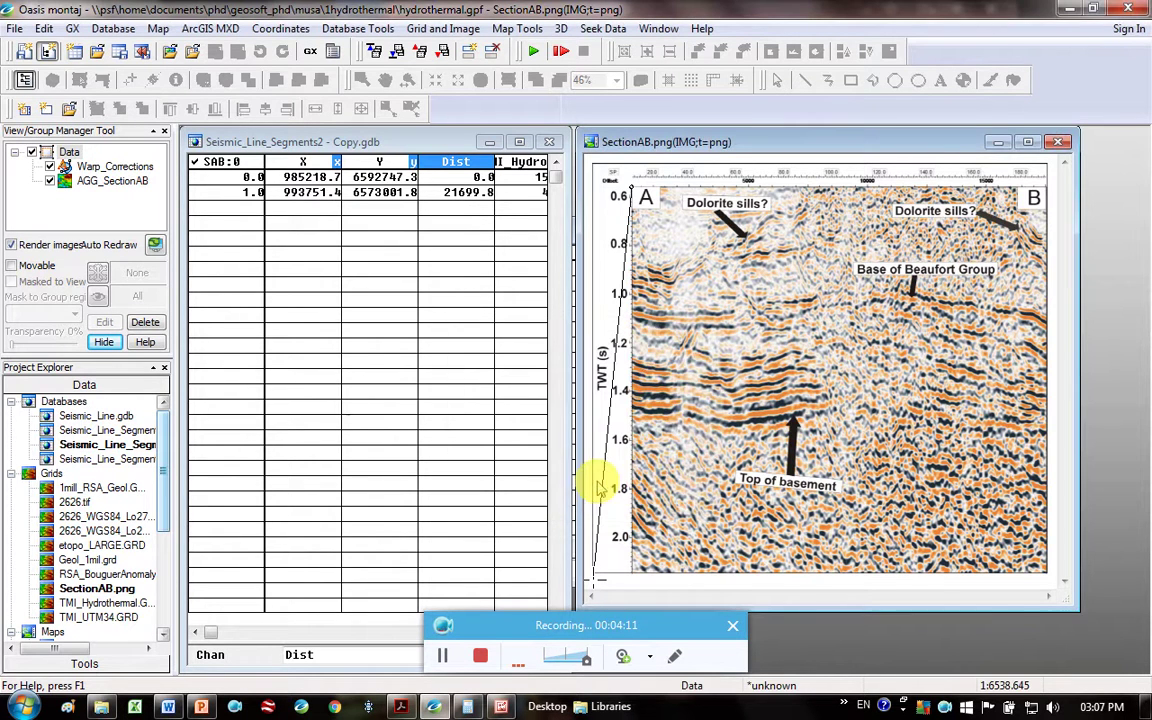
- Pick the bottom-right corner and set it to X 21700, Y -2
left_click(1040, 545)
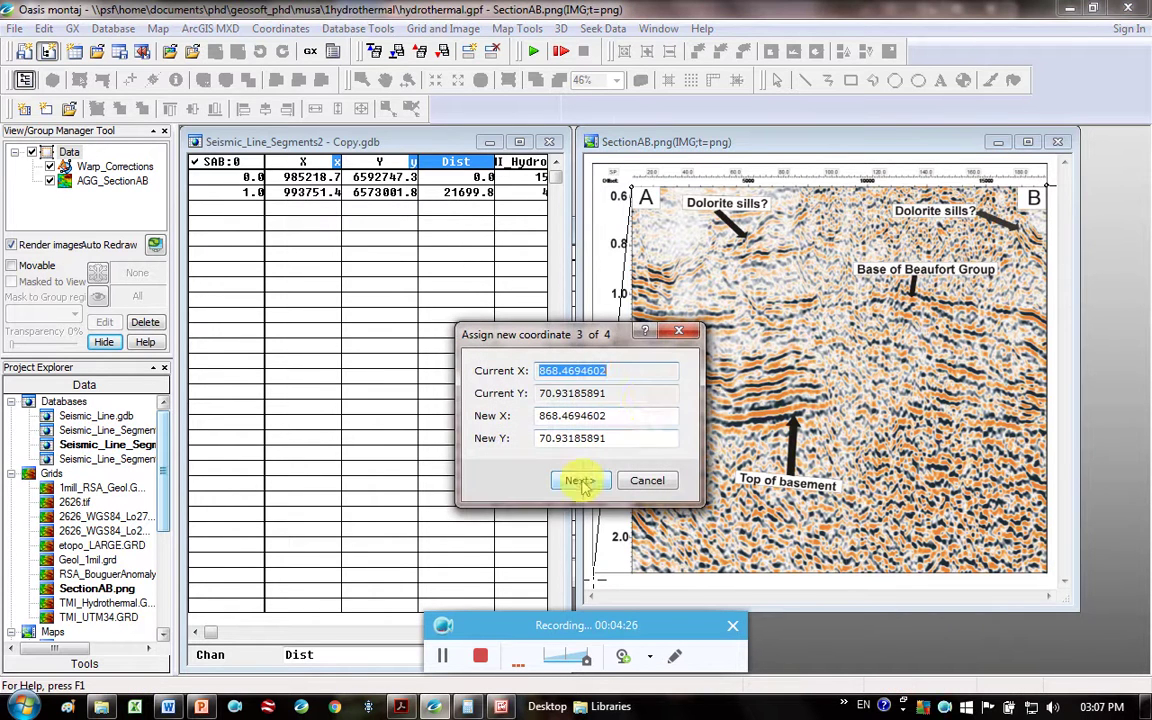
double_click(605, 415)
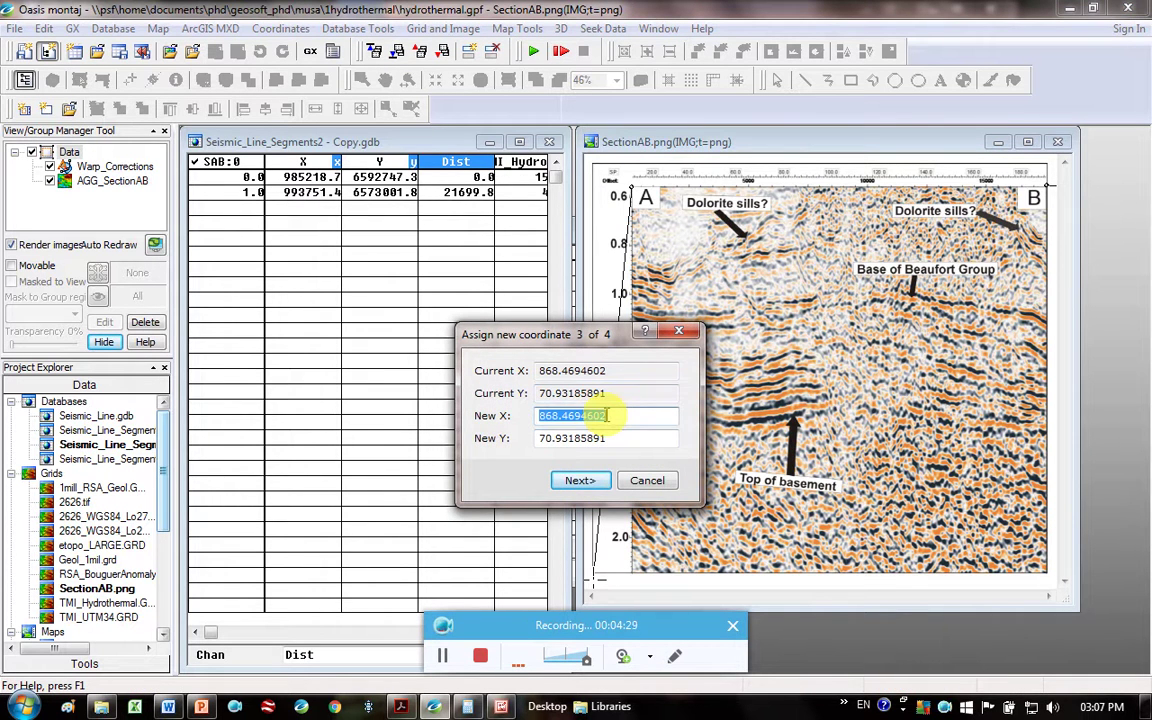
type("21700")
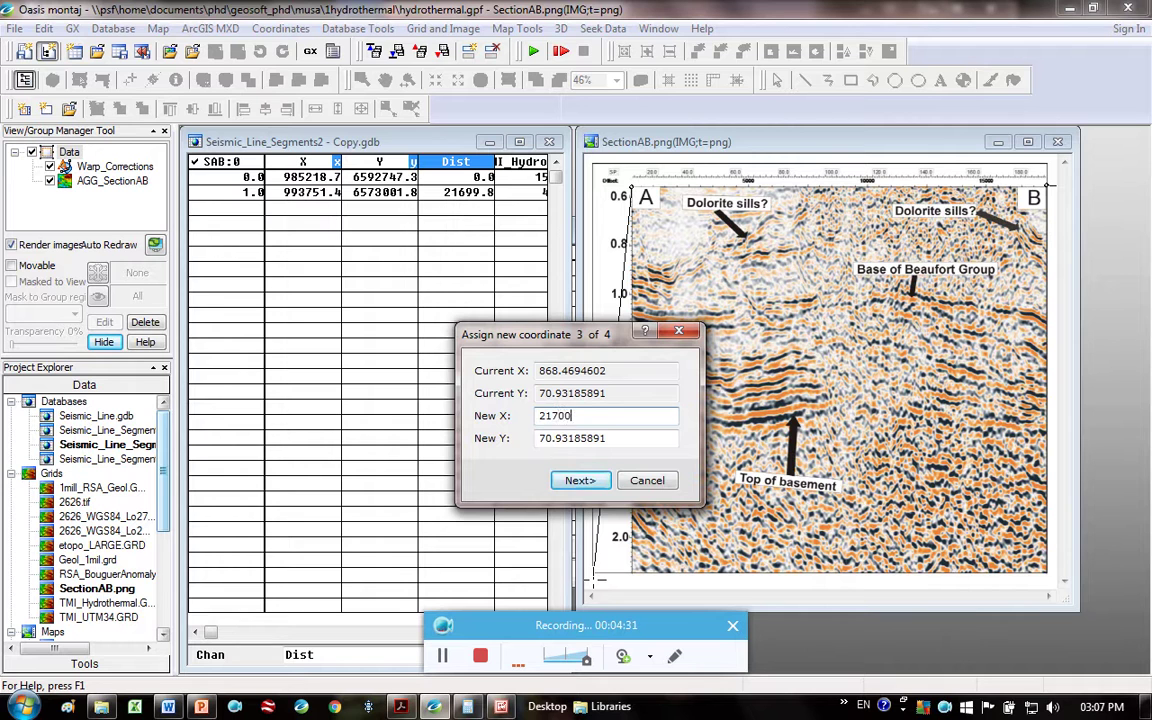
double_click(595, 438)
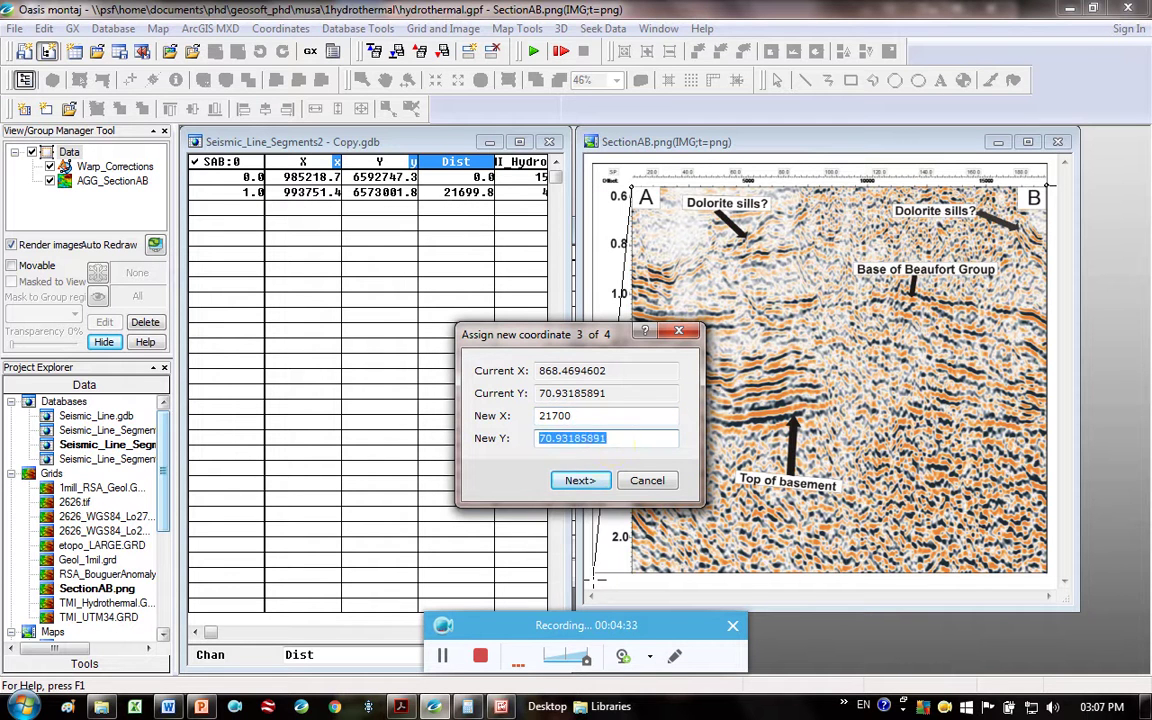
type("-2")
left_click(585, 480)
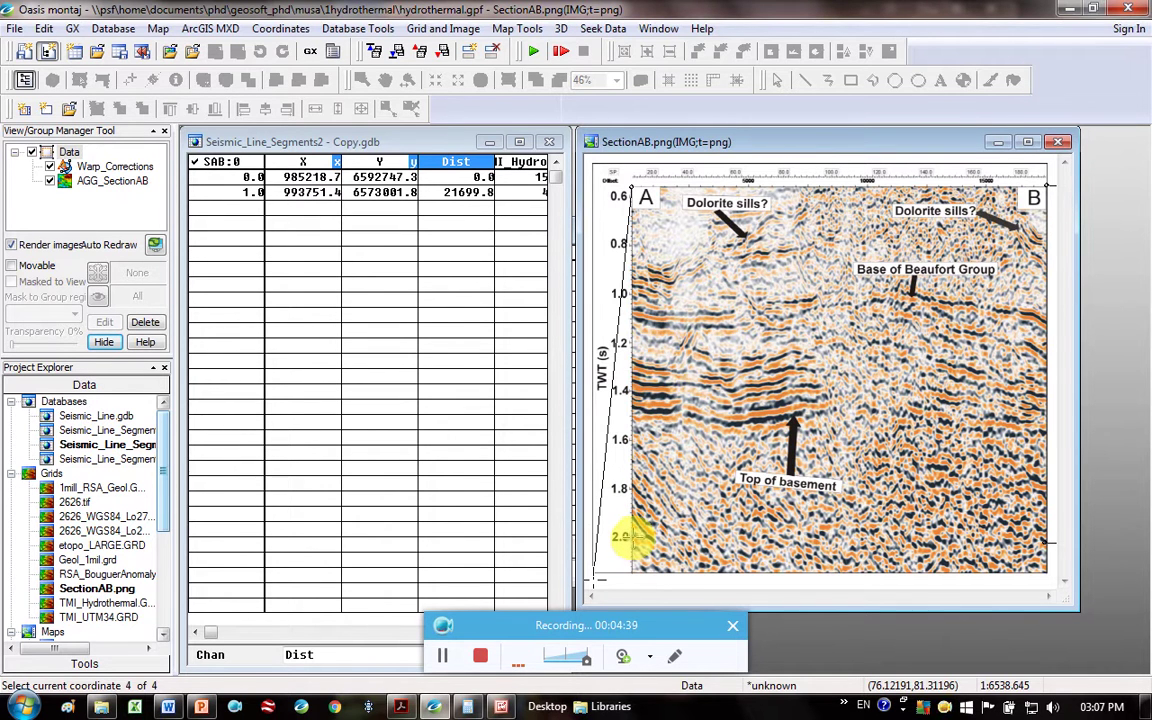
- Set the bottom-left corner to X 0, Y -2 and finish the four-point warp
left_click(628, 536)
double_click(619, 348)
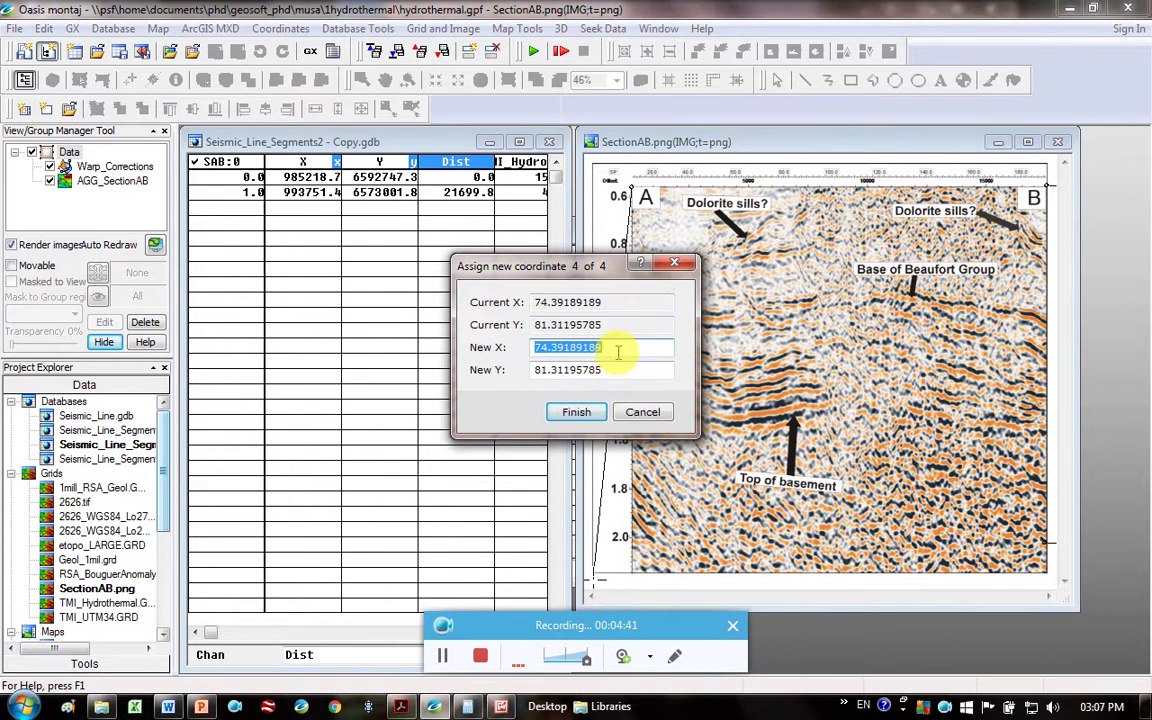
key("BackSpace")
type("0")
double_click(614, 369)
key("BackSpace")
type("-2")
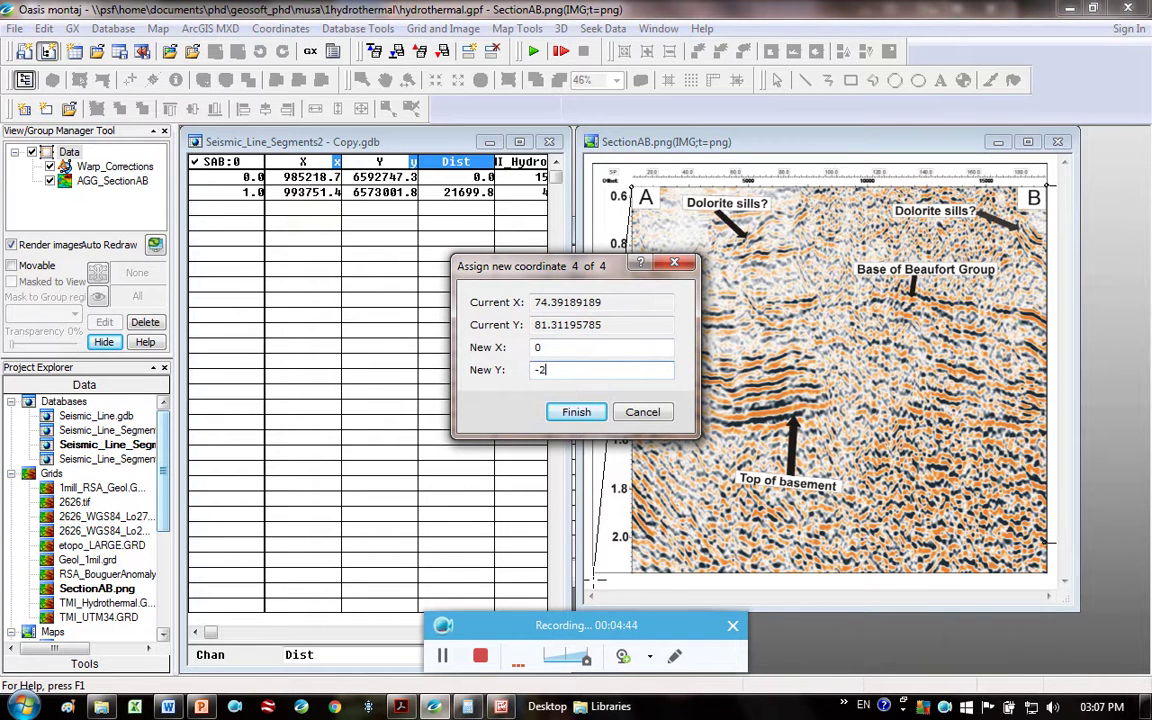
left_click(580, 411)
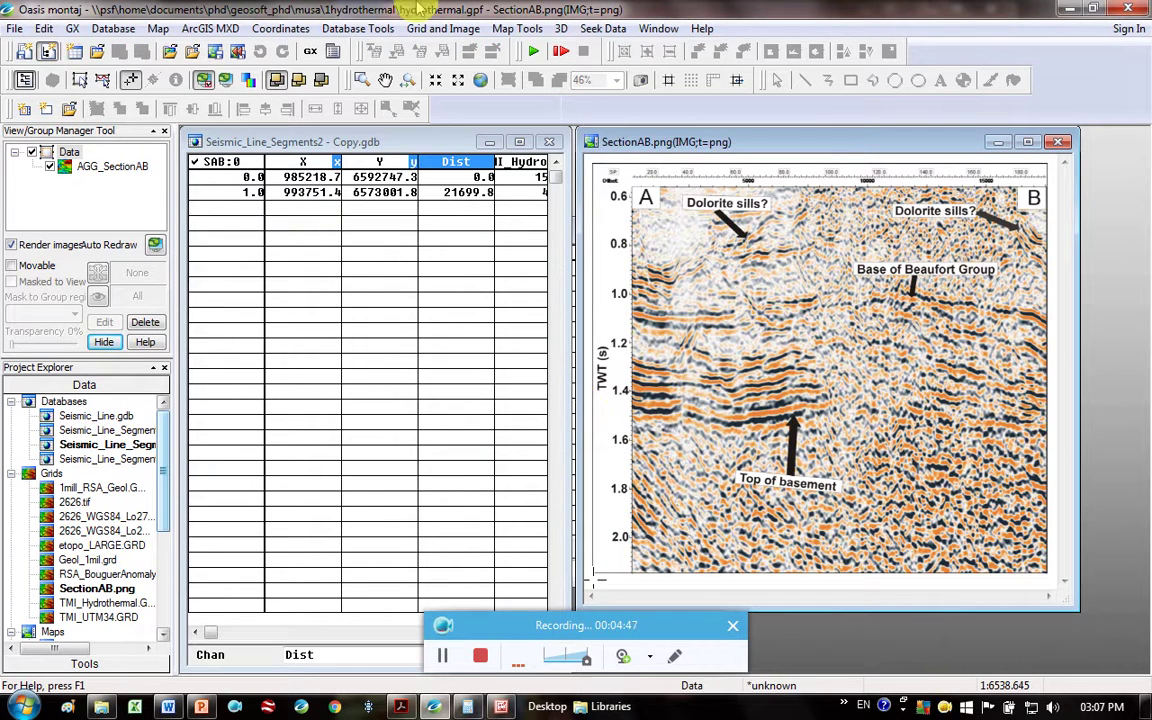
- Open Warp a Grid and choose SectionAB.png as the input grid
left_click(340, 28)
mouse_move(281, 29)
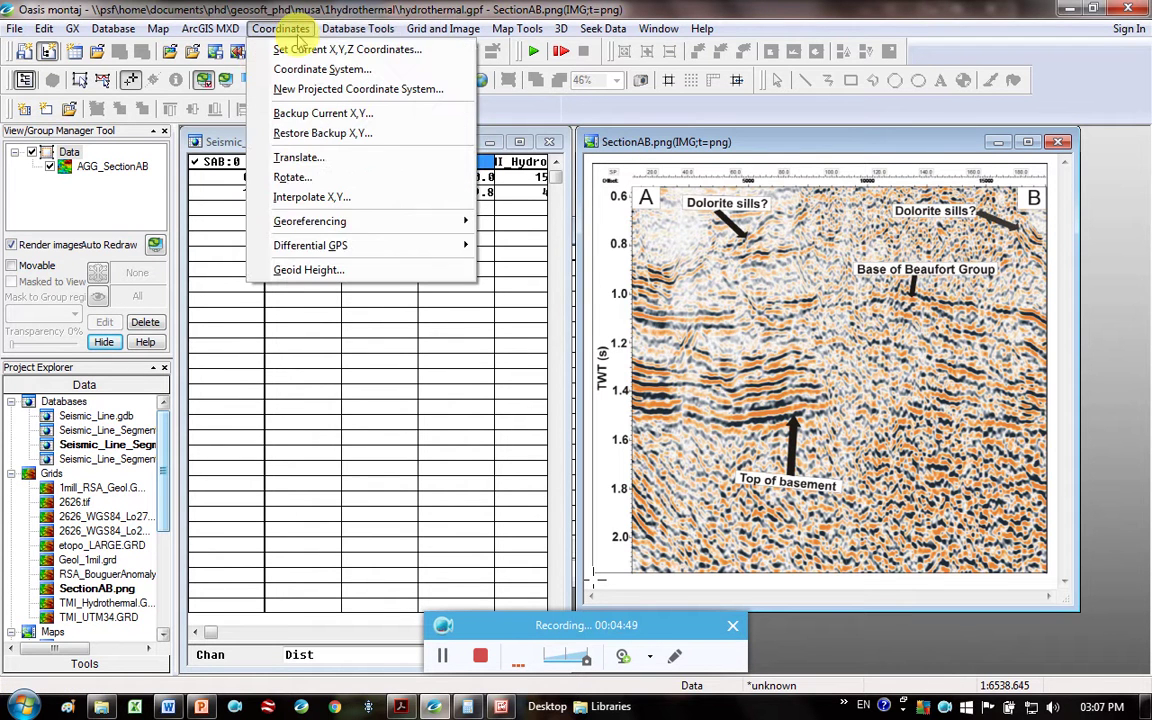
mouse_move(373, 221)
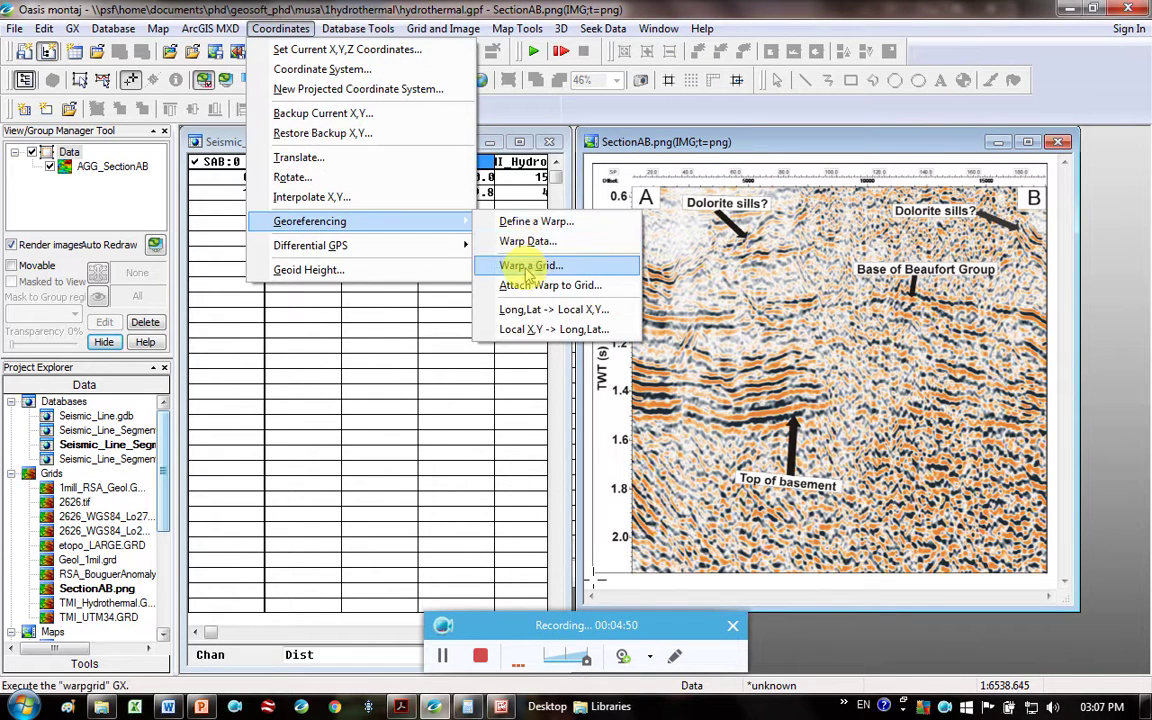
left_click(528, 265)
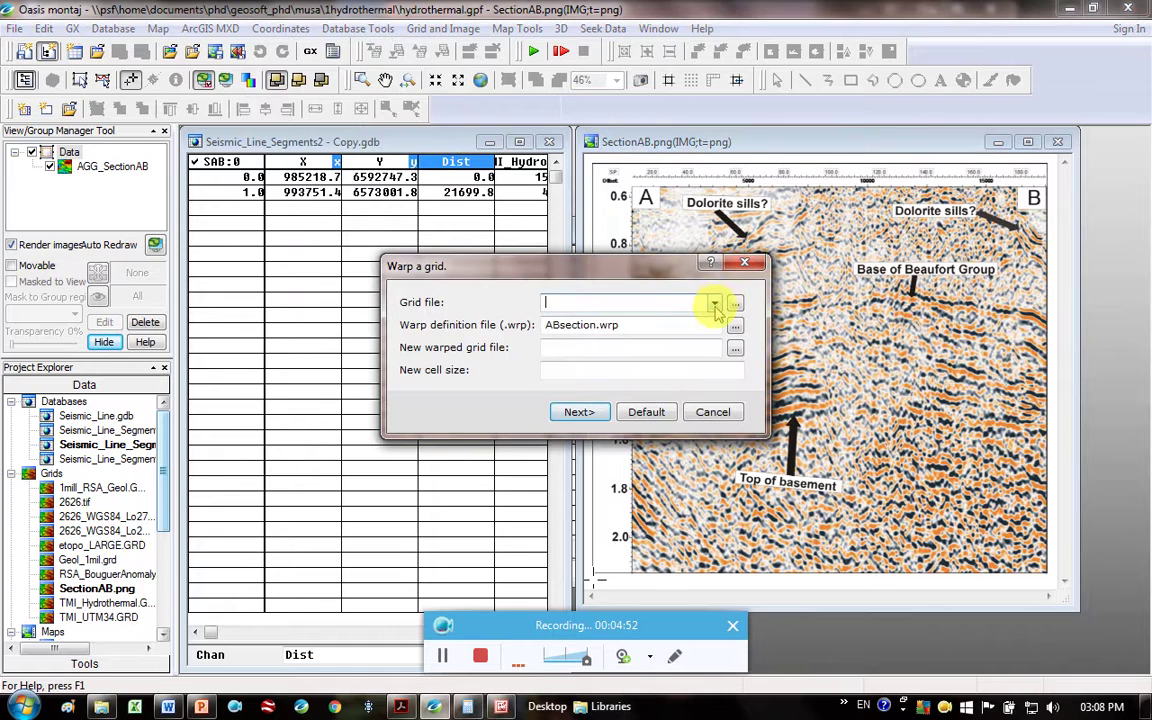
left_click(715, 303)
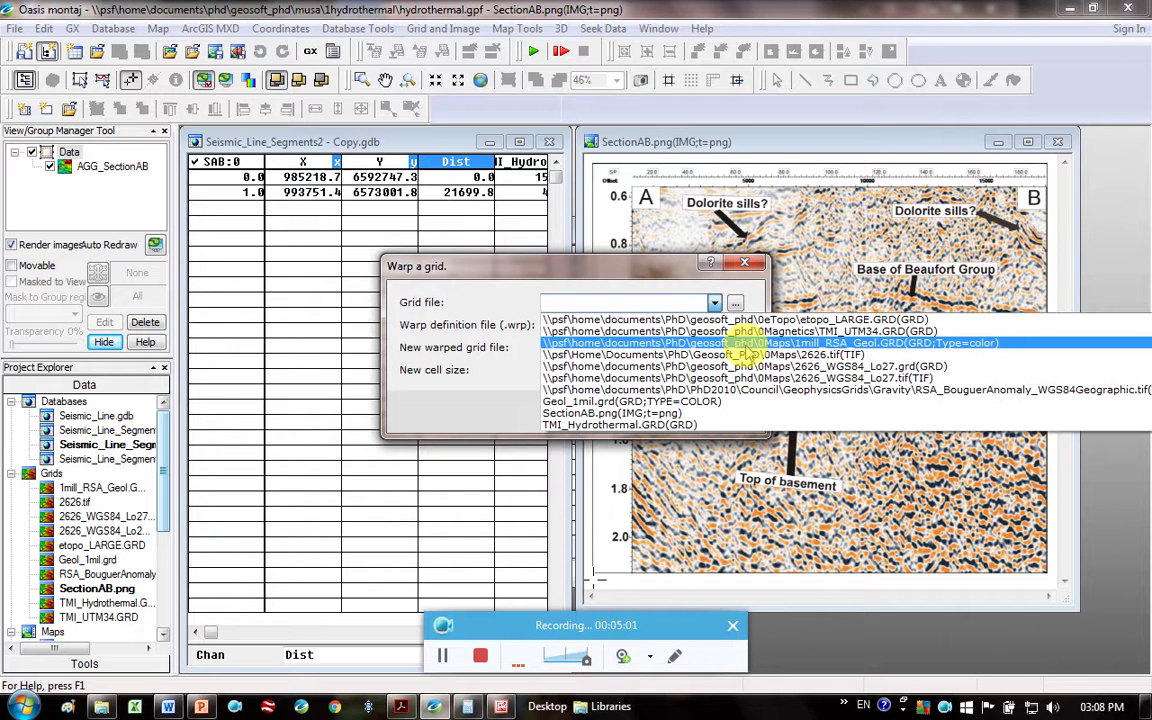
left_click(645, 414)
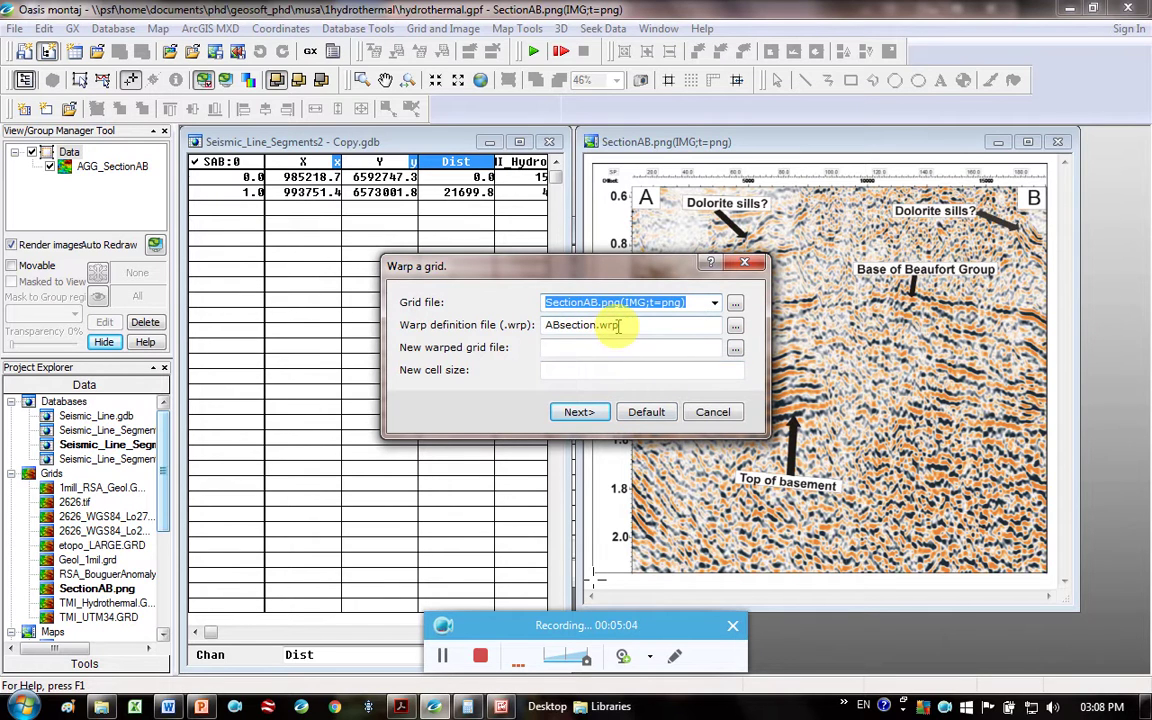
- Save the warped output as secAB_warp.tif in GeoTIFF COLOR format and create it
left_click(735, 347)
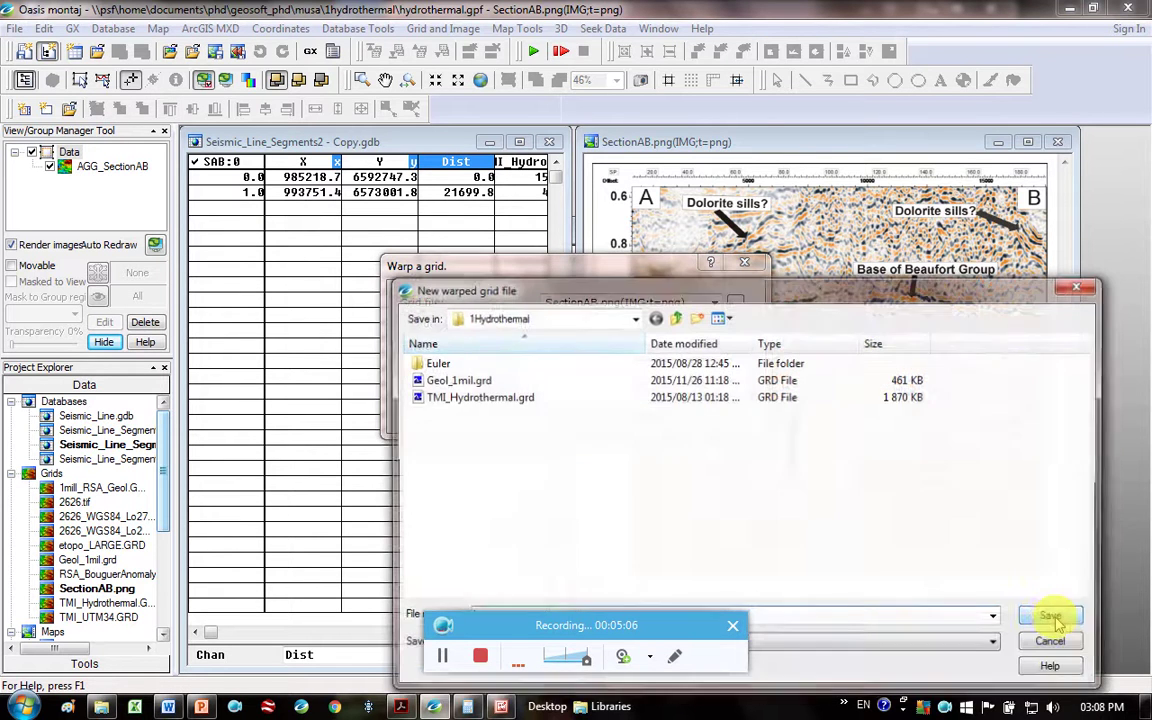
left_click_drag(775, 292, 643, 118)
left_click(355, 441)
type("sec")
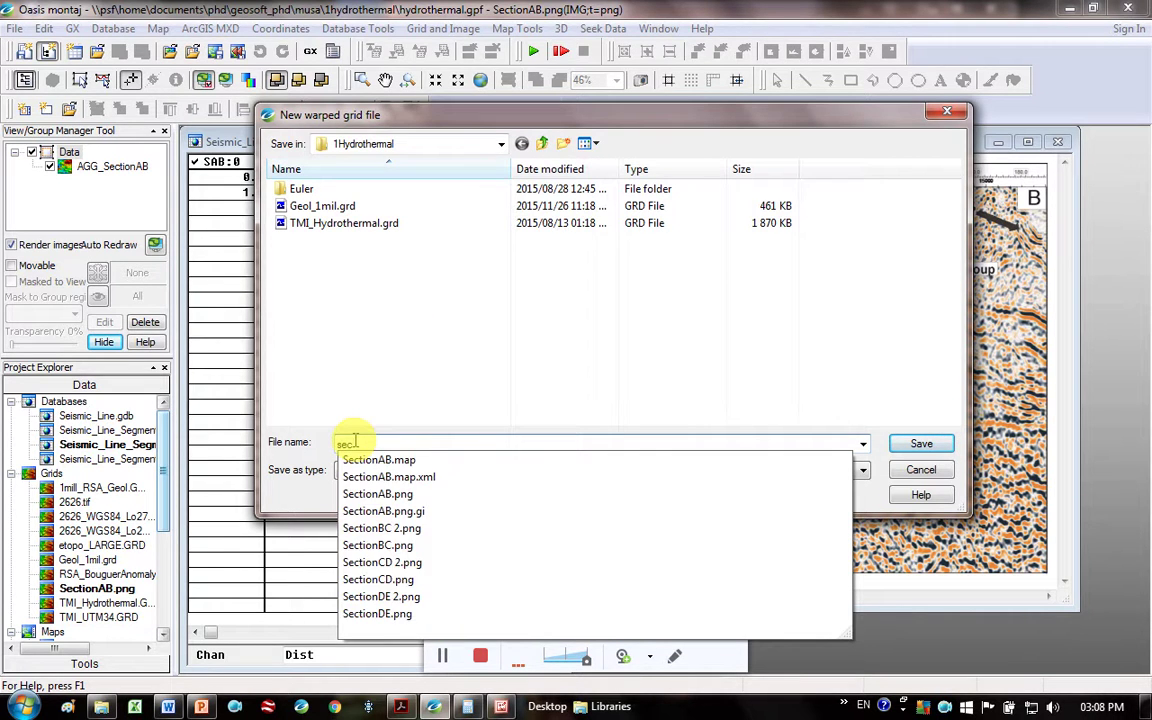
type("AB_warp")
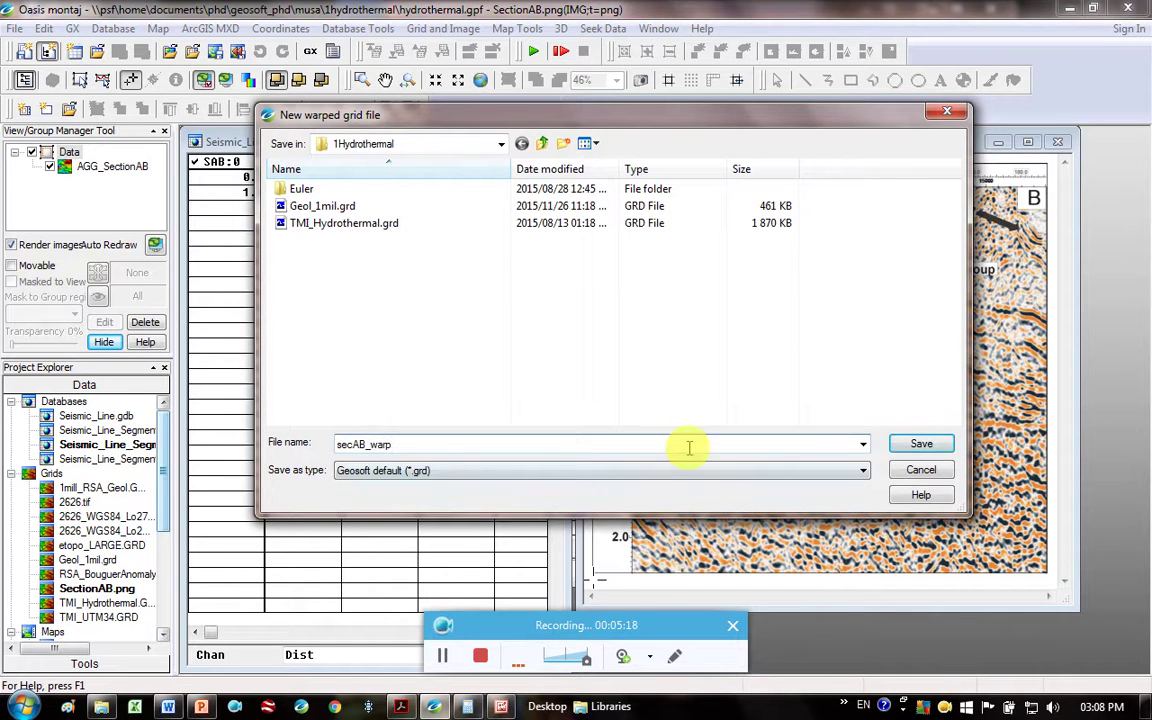
left_click(720, 470)
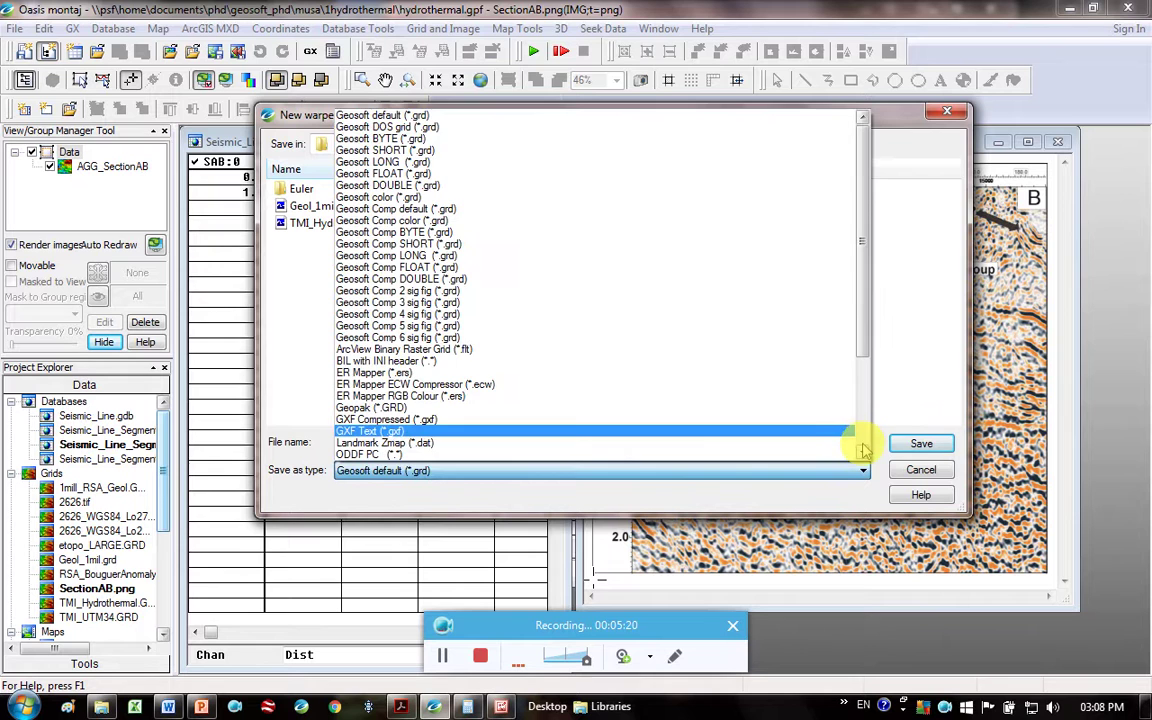
scroll(805, 452, "down", 3)
left_click(424, 455)
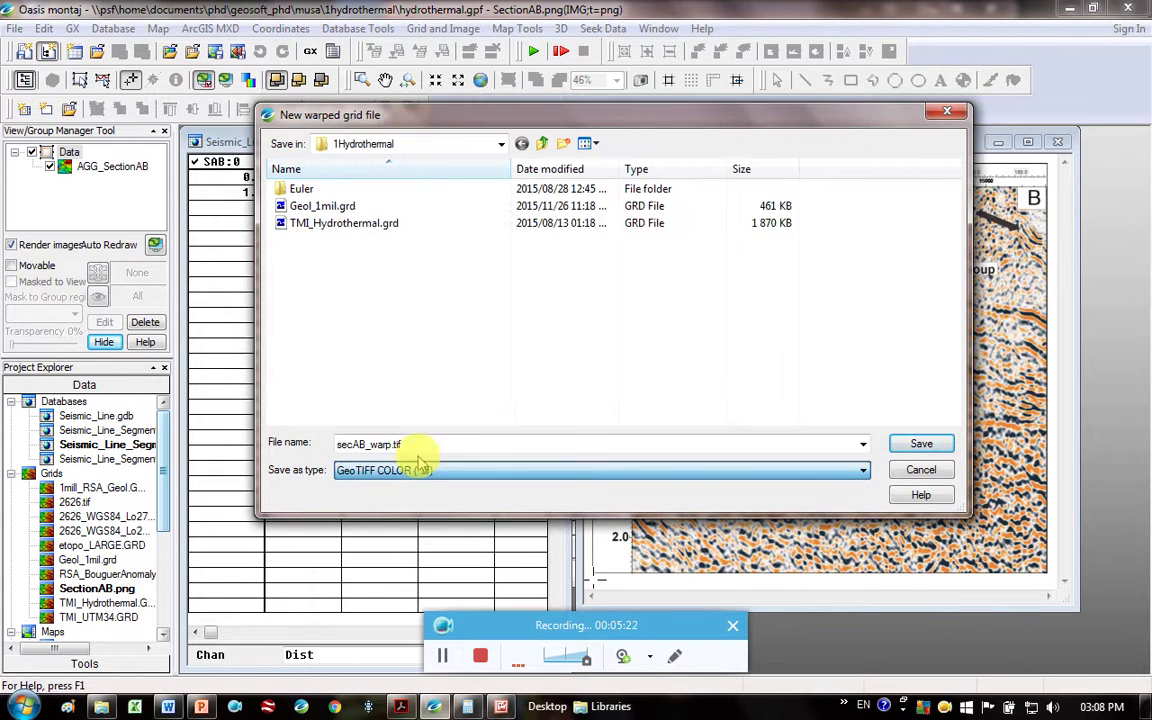
left_click(920, 443)
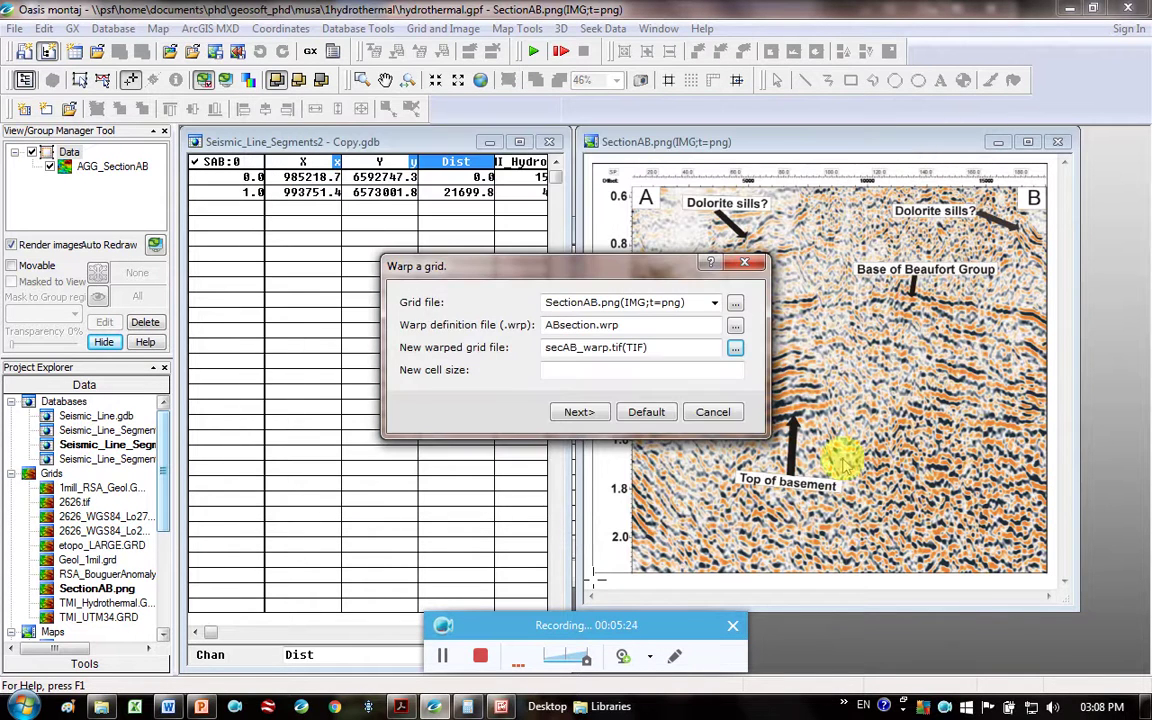
left_click(578, 412)
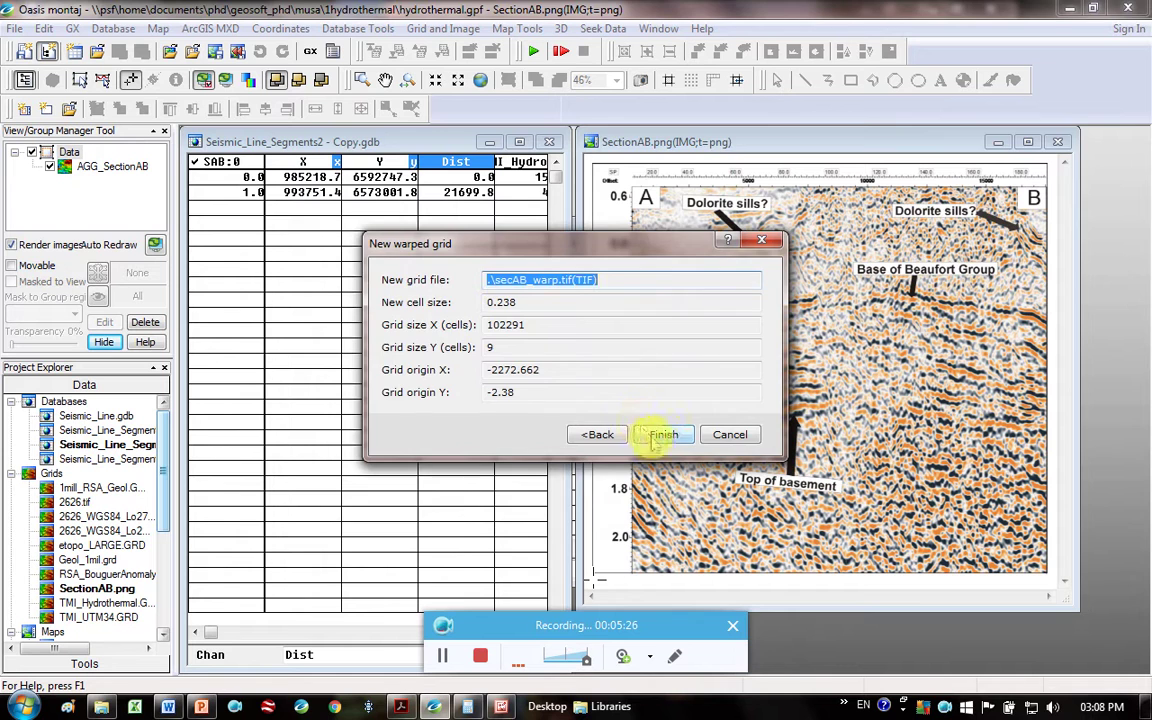
left_click(658, 433)
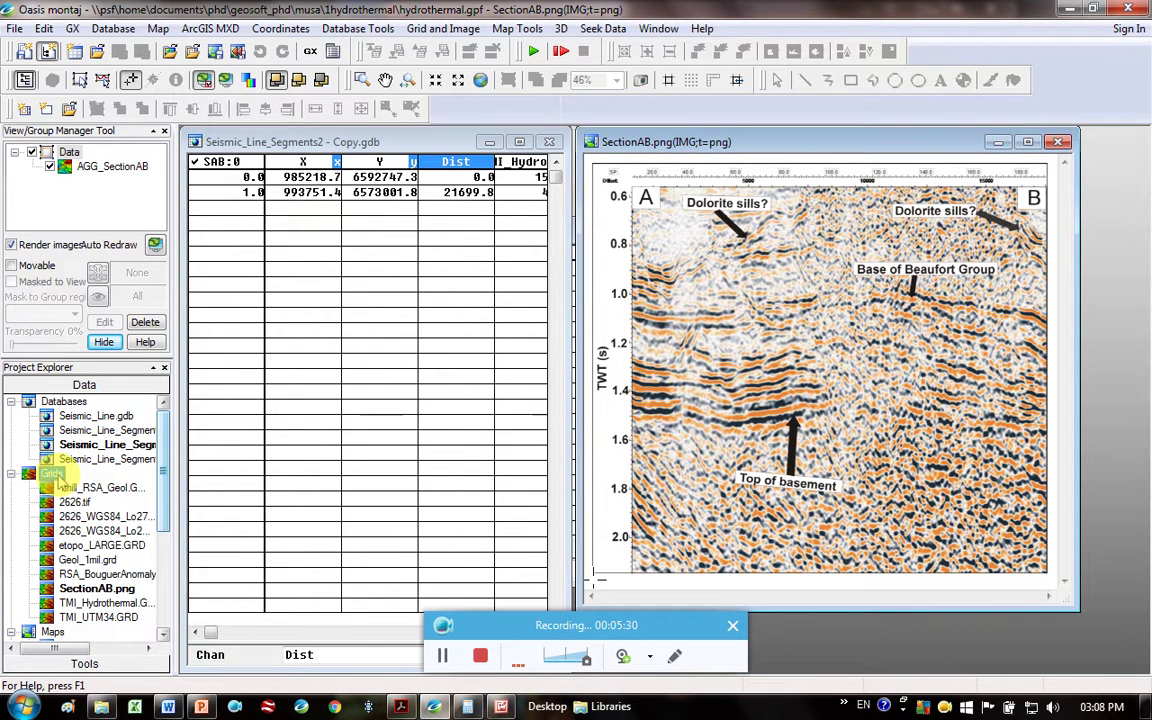
- Add secAB_warp.tif to the project grids as a GeoTIFF and view its thin strip image
right_click(57, 477)
left_click(84, 487)
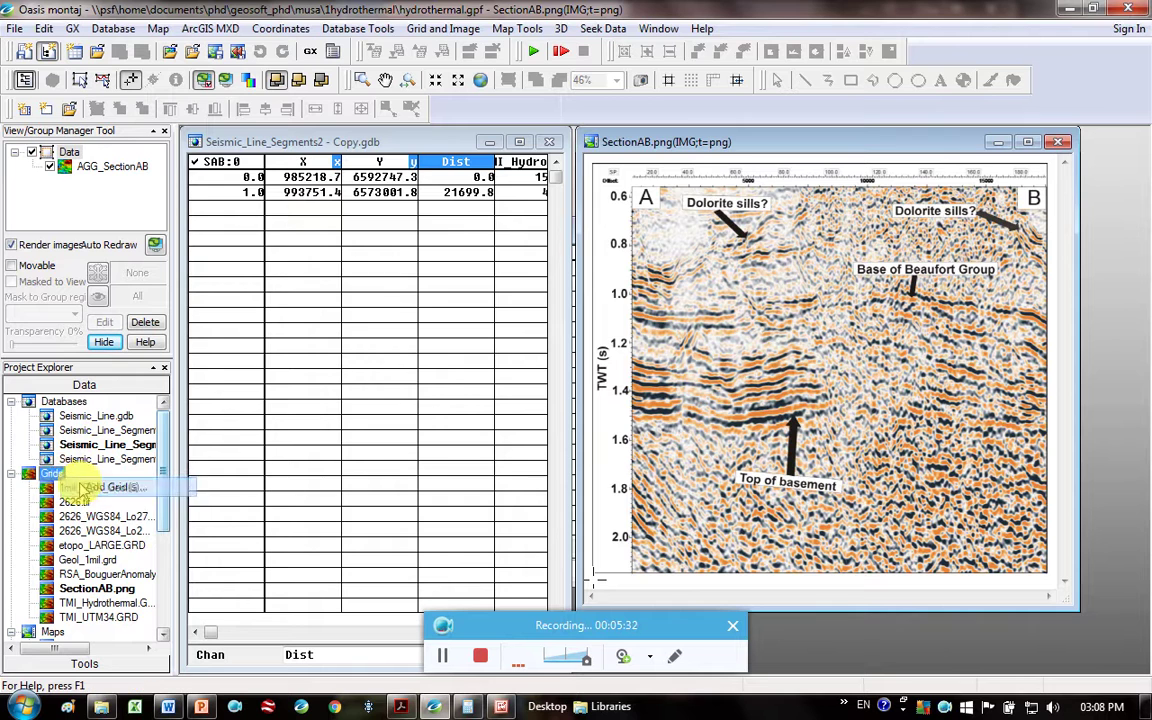
left_click(527, 507)
left_click(818, 478)
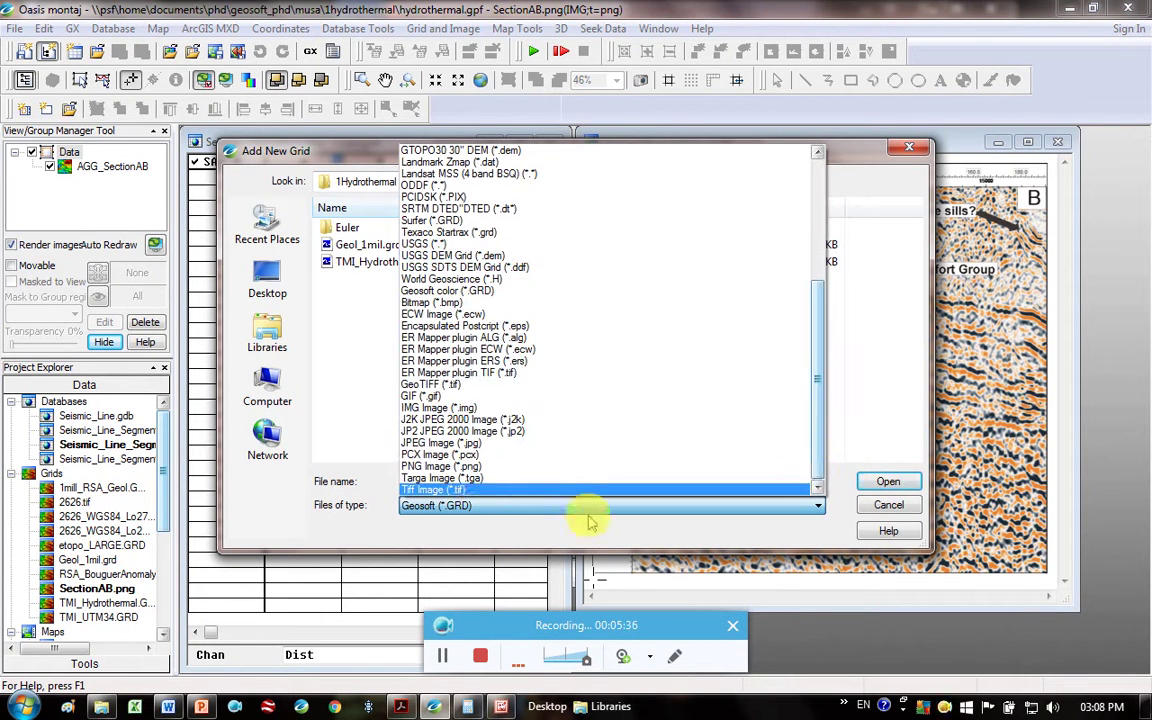
left_click(530, 385)
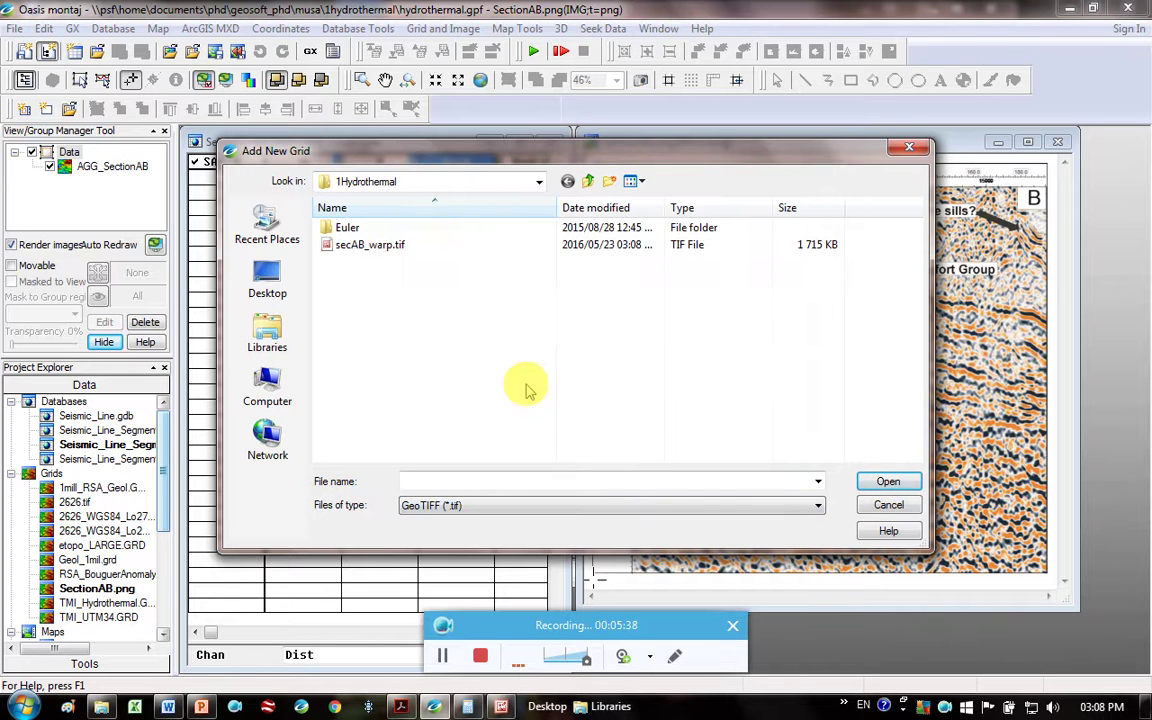
left_click(384, 247)
double_click(384, 248)
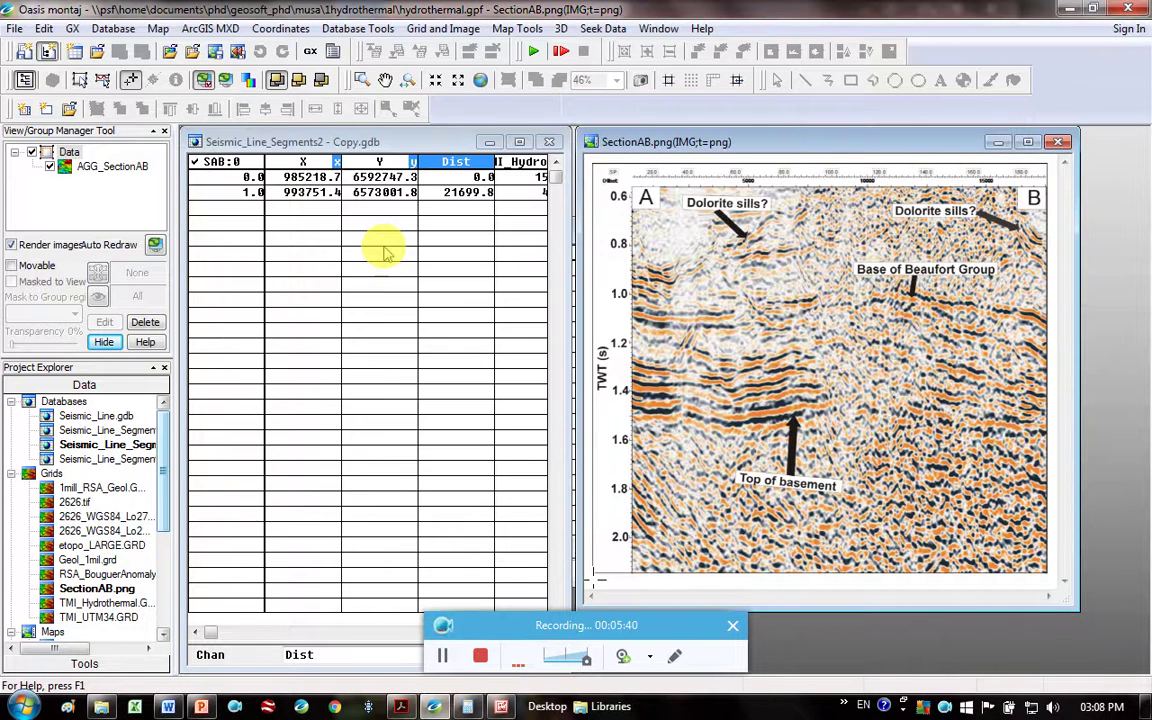
left_click(384, 250)
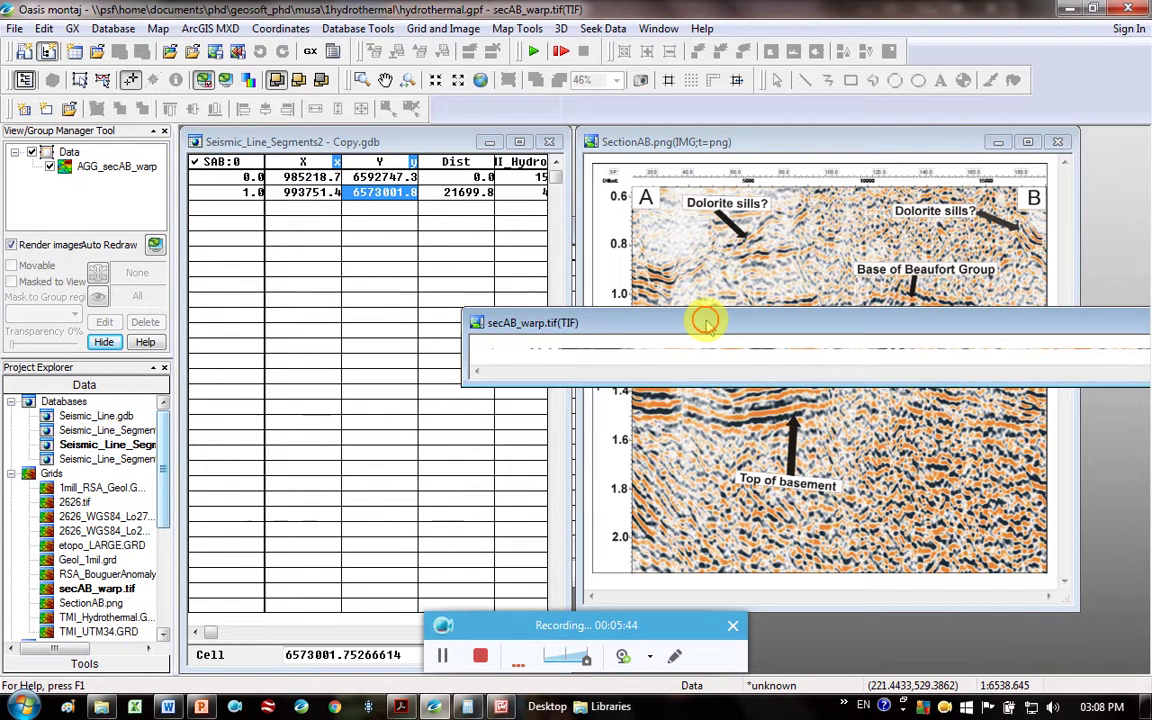
left_click_drag(705, 322, 480, 245)
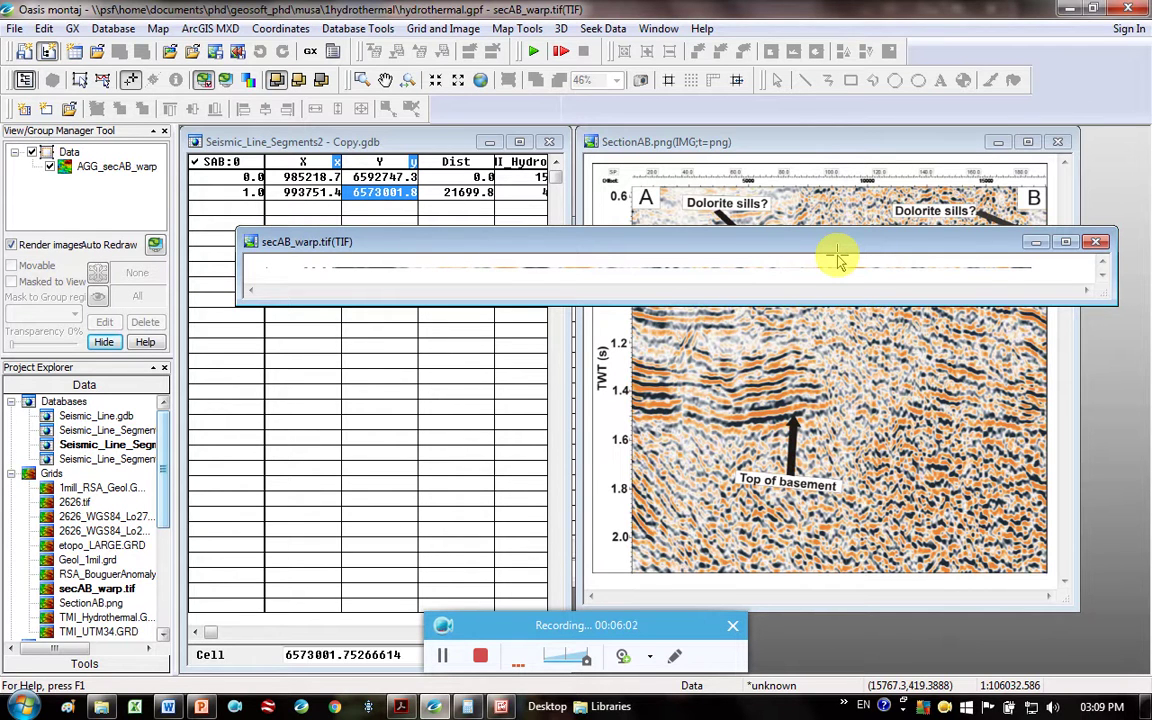
- Close the warped grid window and bring up the 1Hydrothermal folder in Explorer
left_click(1096, 244)
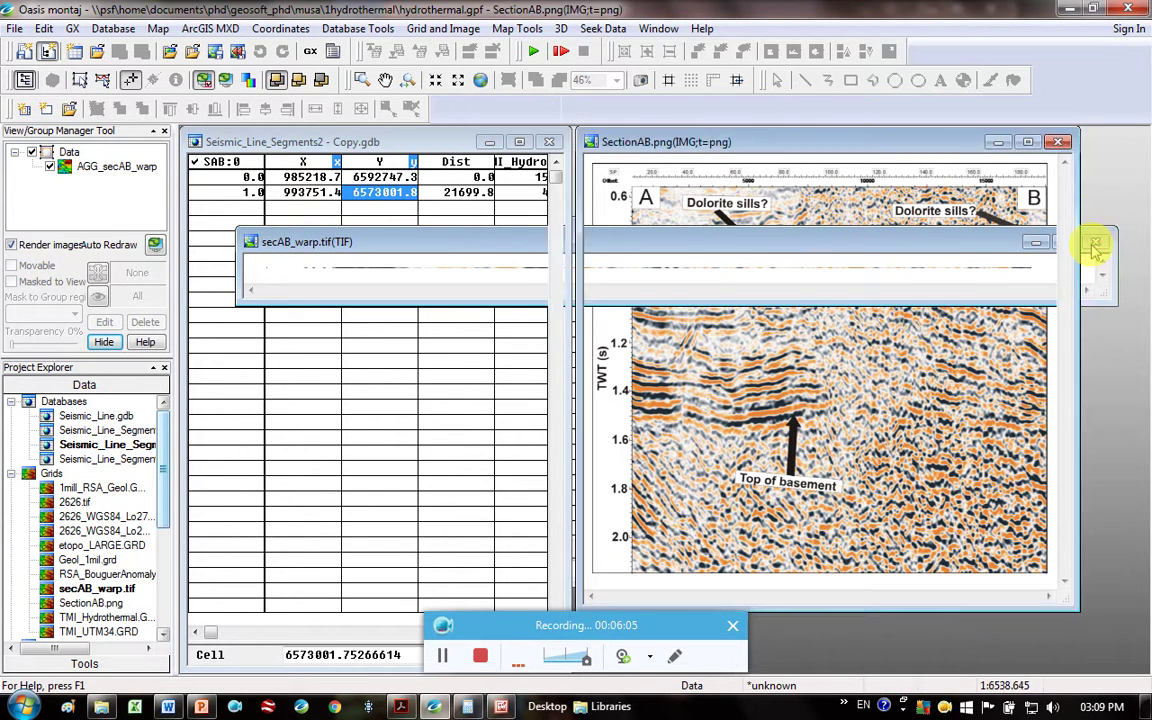
left_click(101, 708)
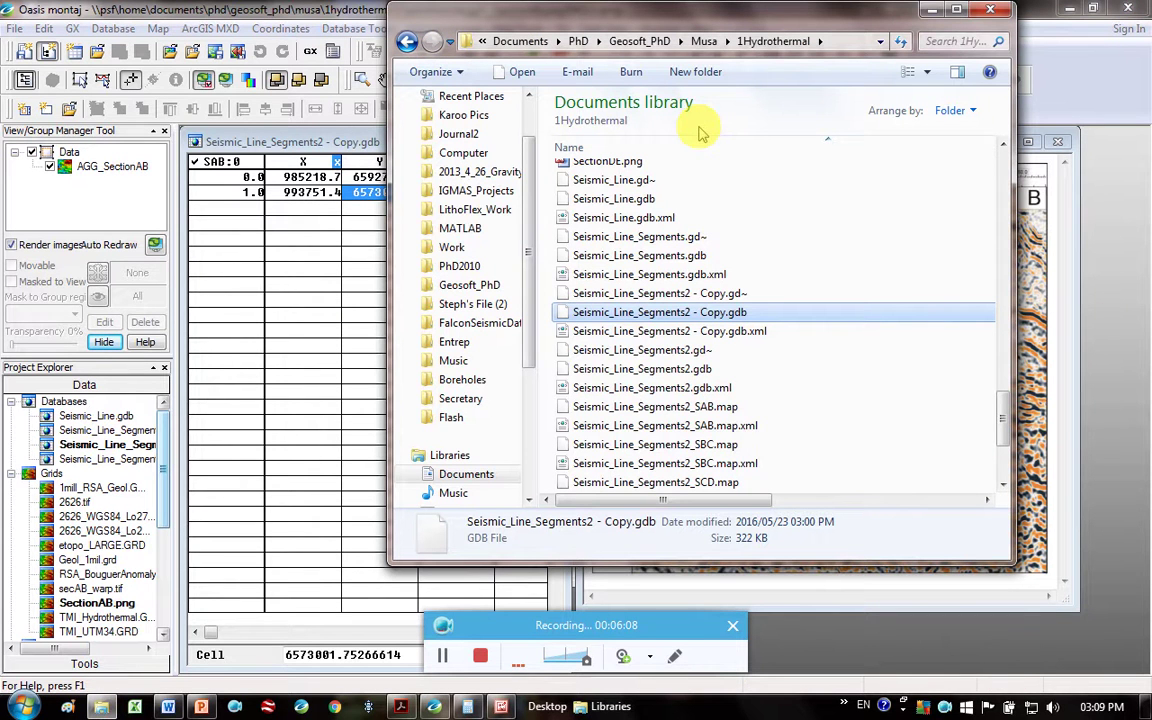
scroll(1003, 175, "up", 10)
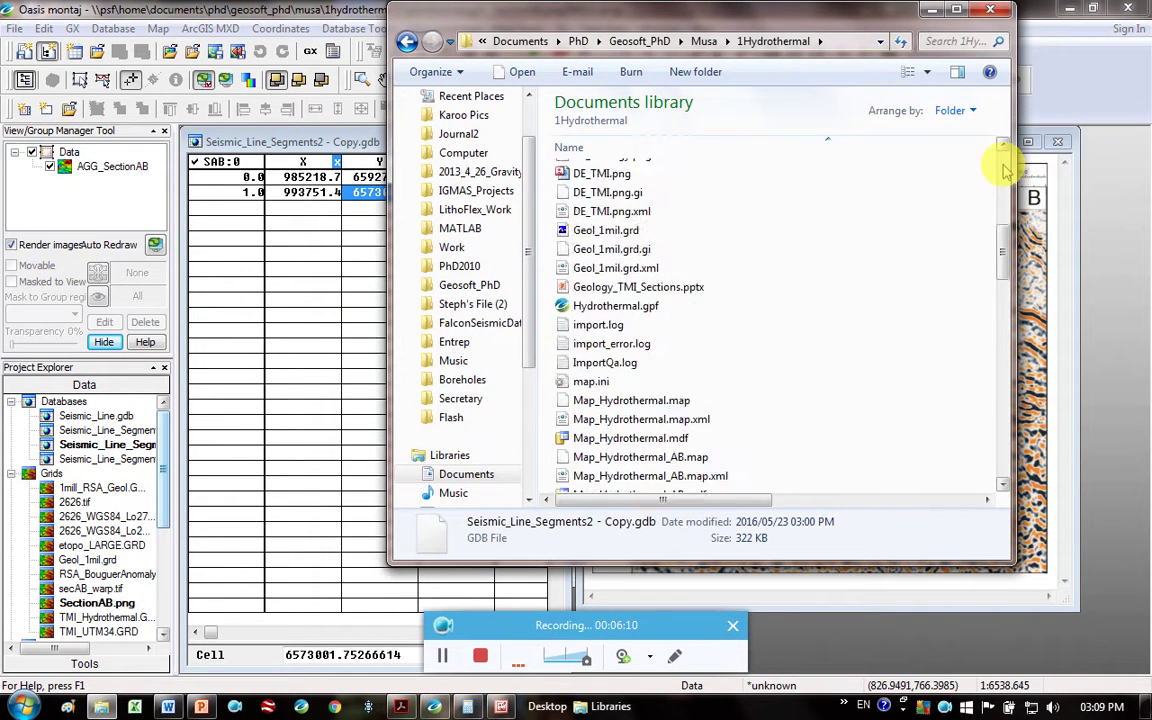
scroll(1003, 175, "up", 7)
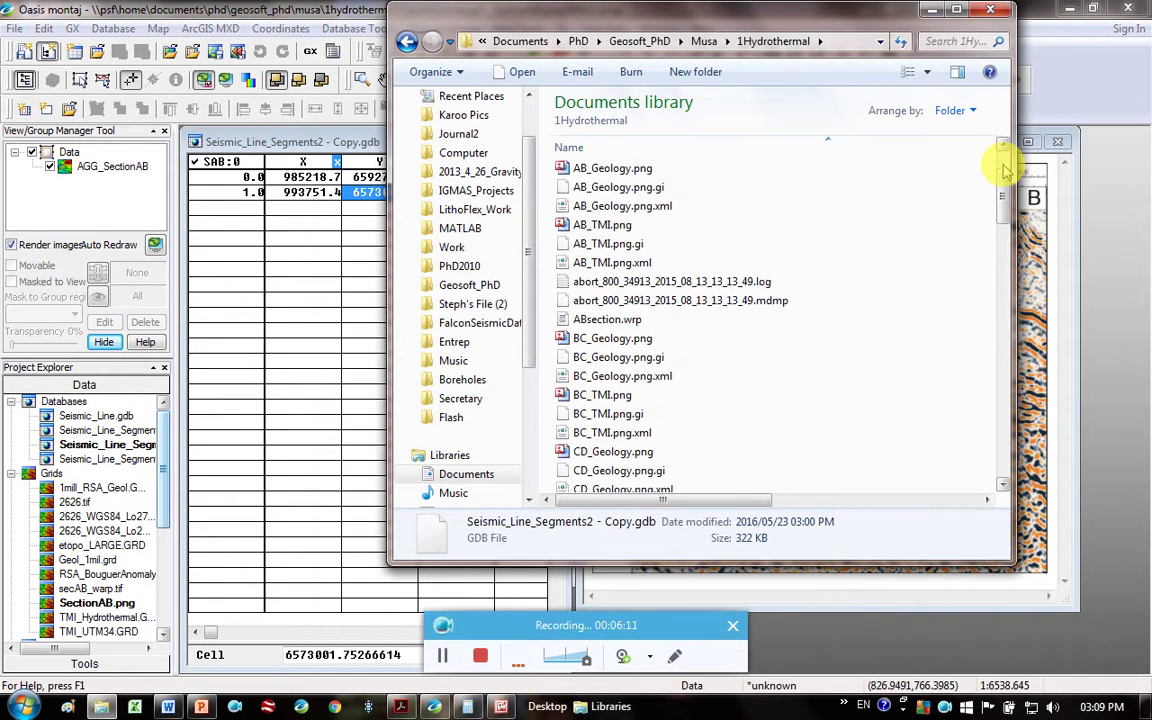
- Maximize Explorer, sort newest first by date modified, and select ABsection.wrp
left_click(956, 12)
left_click(748, 138)
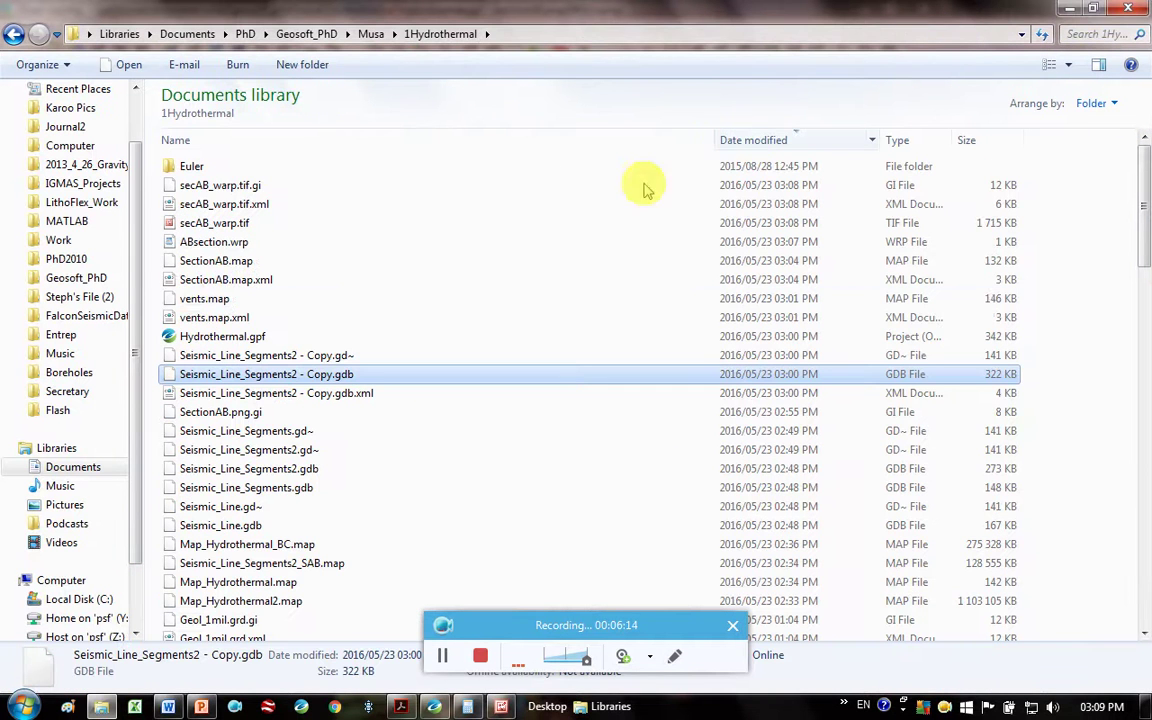
left_click(236, 243)
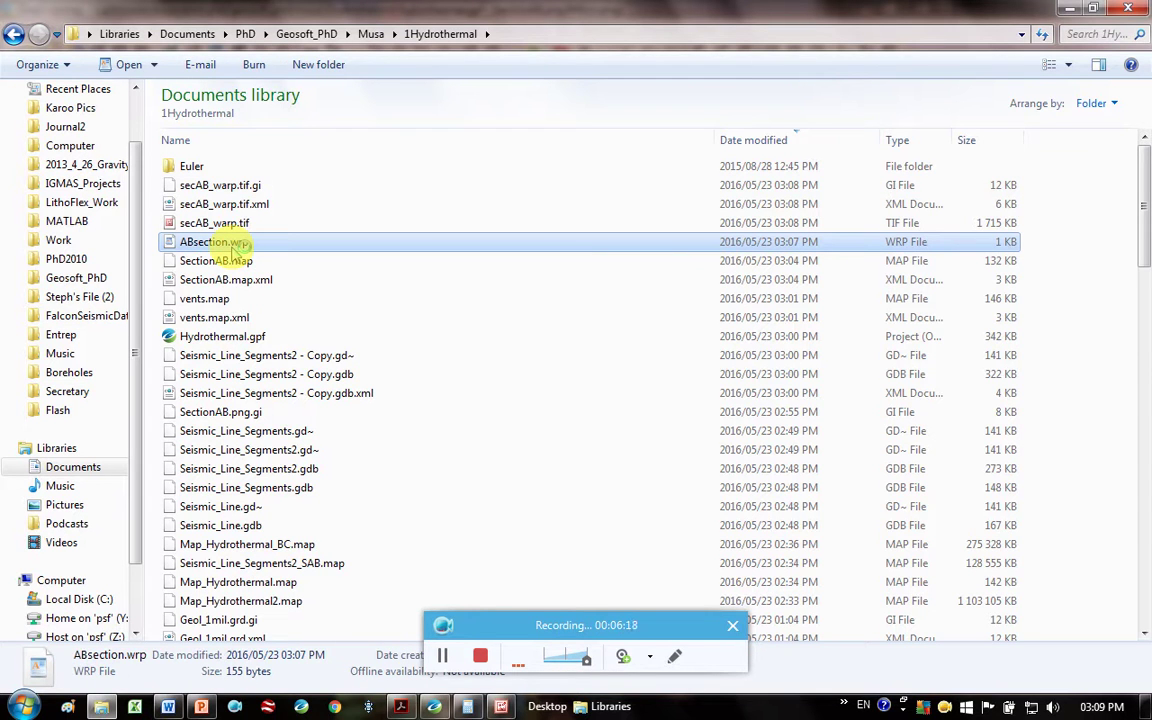
- Open ABsection.wrp in WordPad and change its Y values to -6000 and -20000
double_click(236, 243)
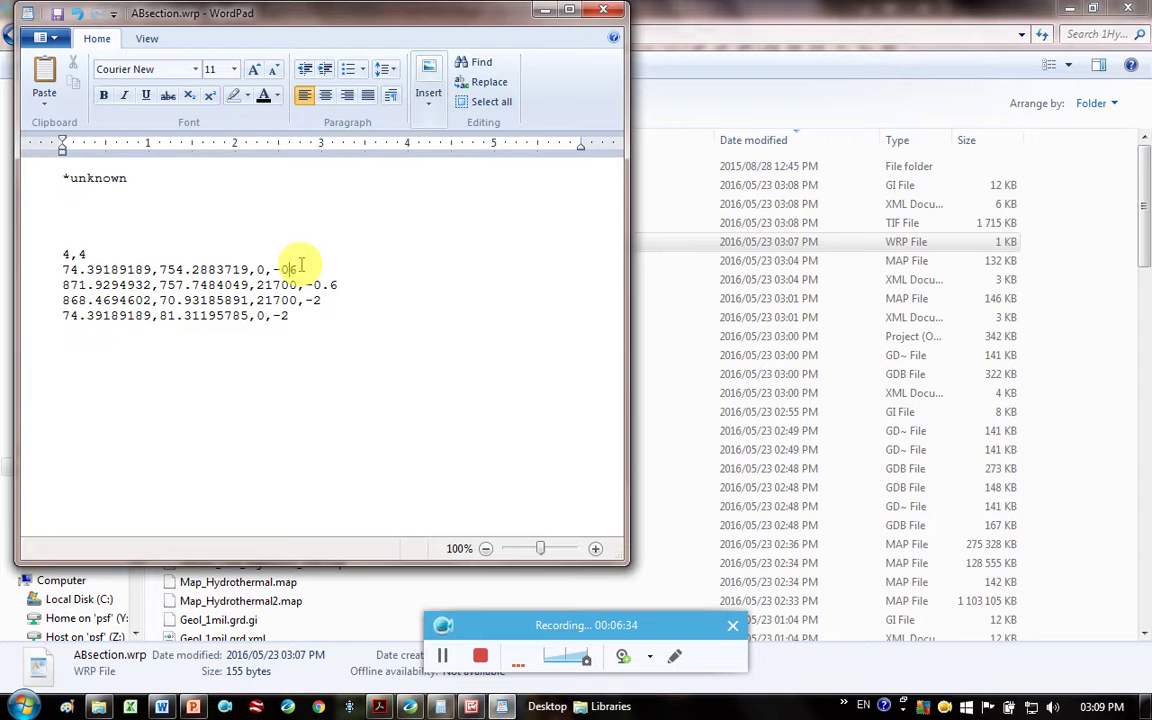
type("000")
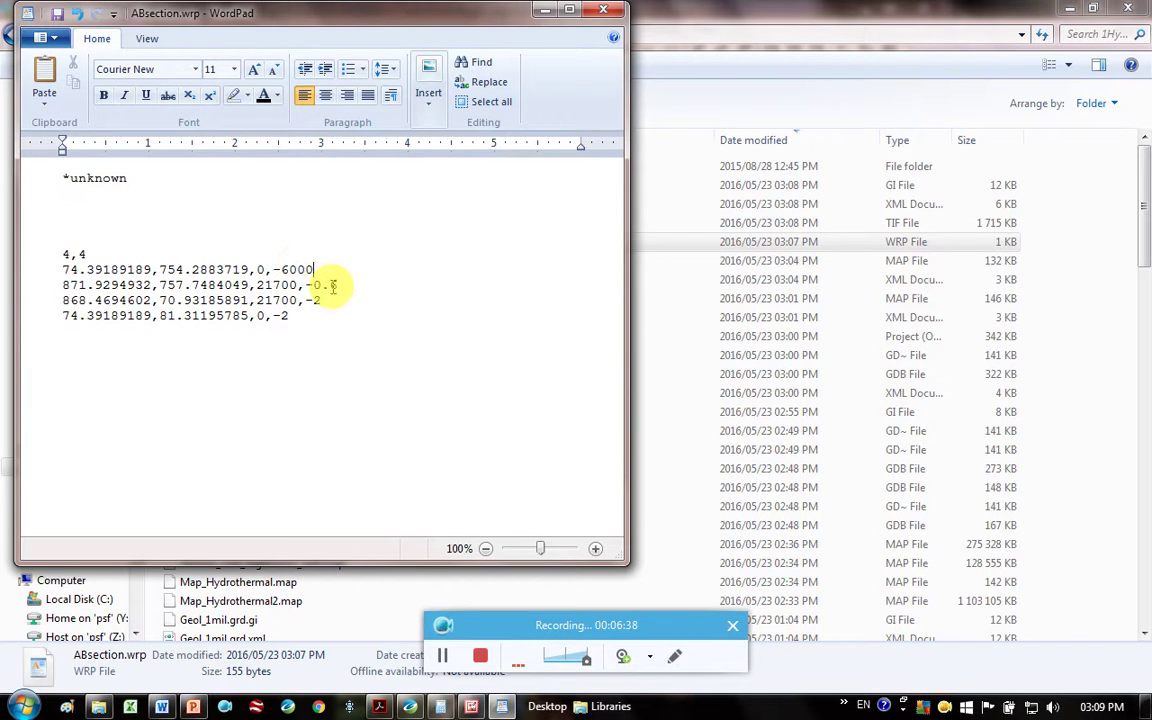
double_click(331, 286)
type("6000")
left_click(321, 302)
type("0")
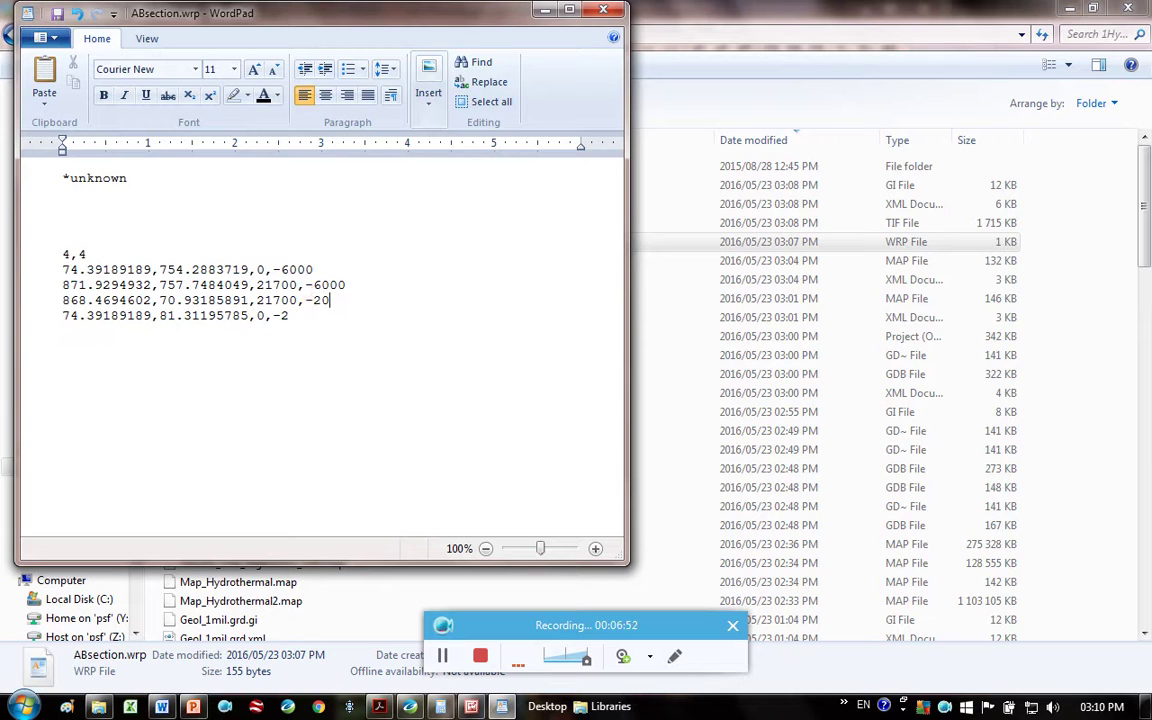
type("000")
key("Down")
type("-")
key("BackSpace")
type("0000")
- Close WordPad, saving the changes to ABsection.wrp
left_click(603, 9)
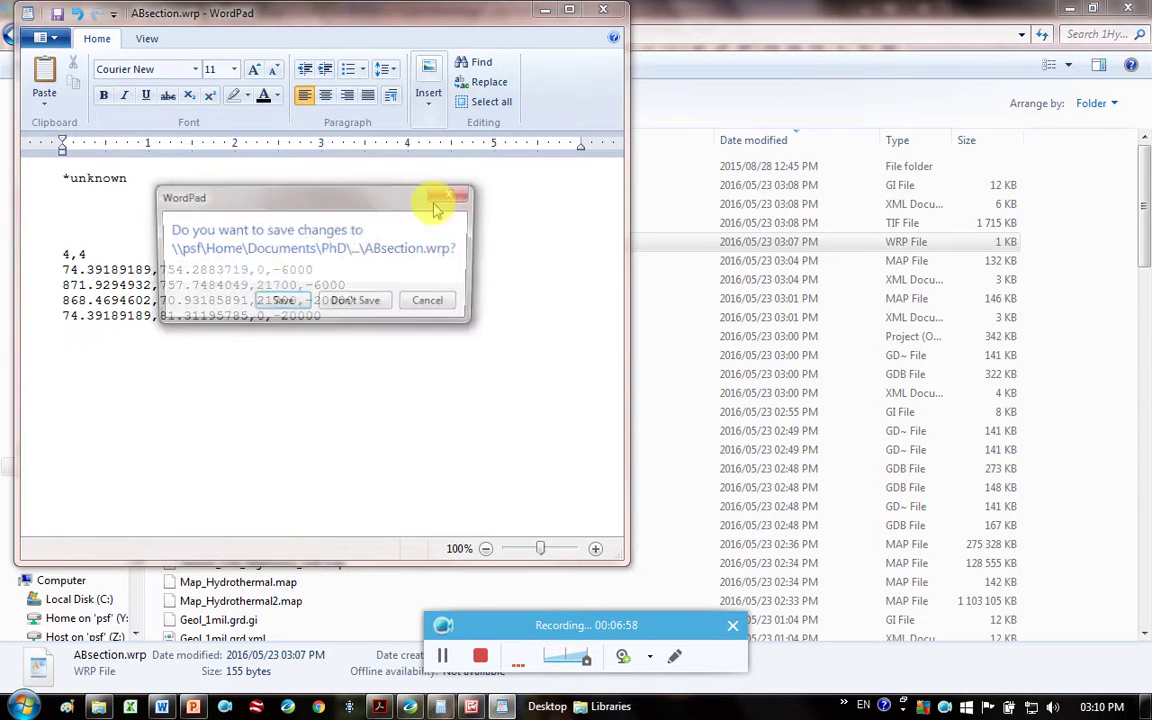
left_click(281, 304)
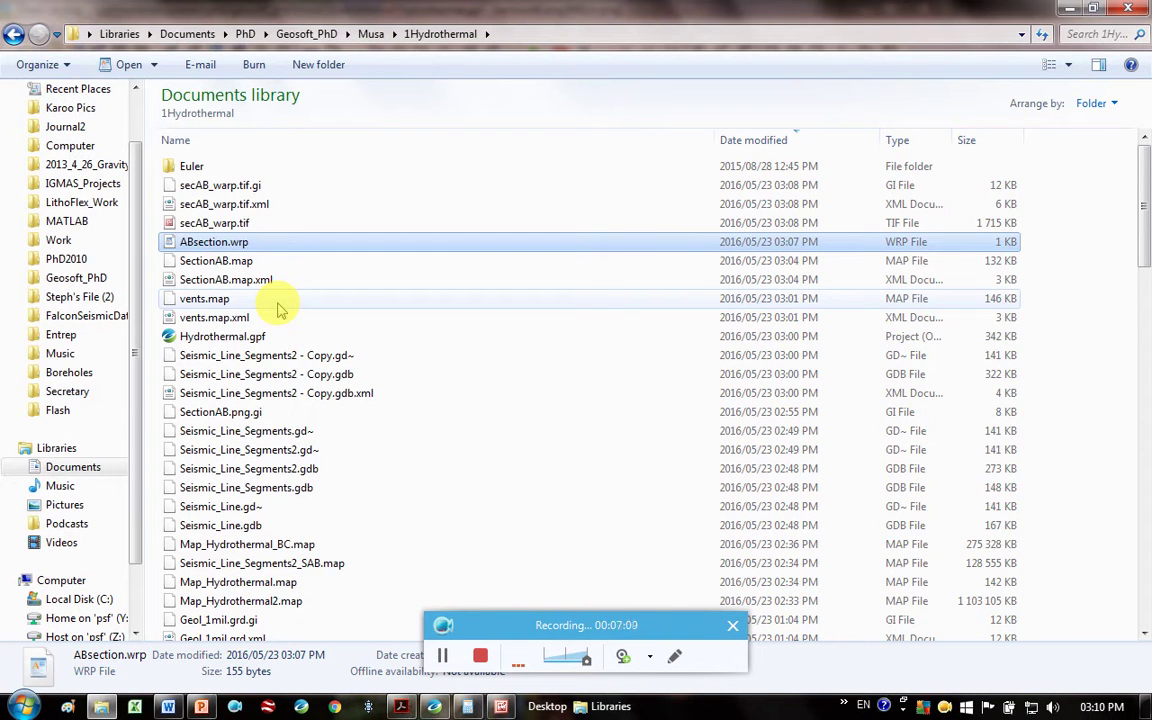
mouse_move(400, 707)
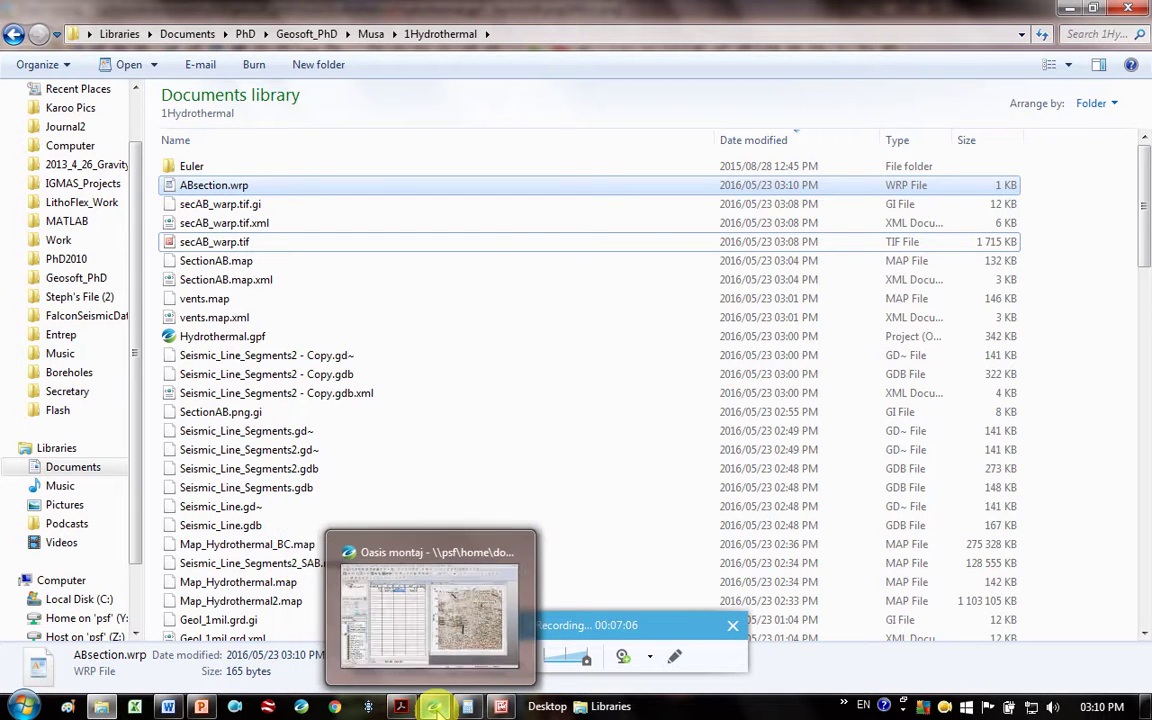
- Regenerate secAB_warp.tif with Warp a Grid, overwriting the existing file
left_click(433, 707)
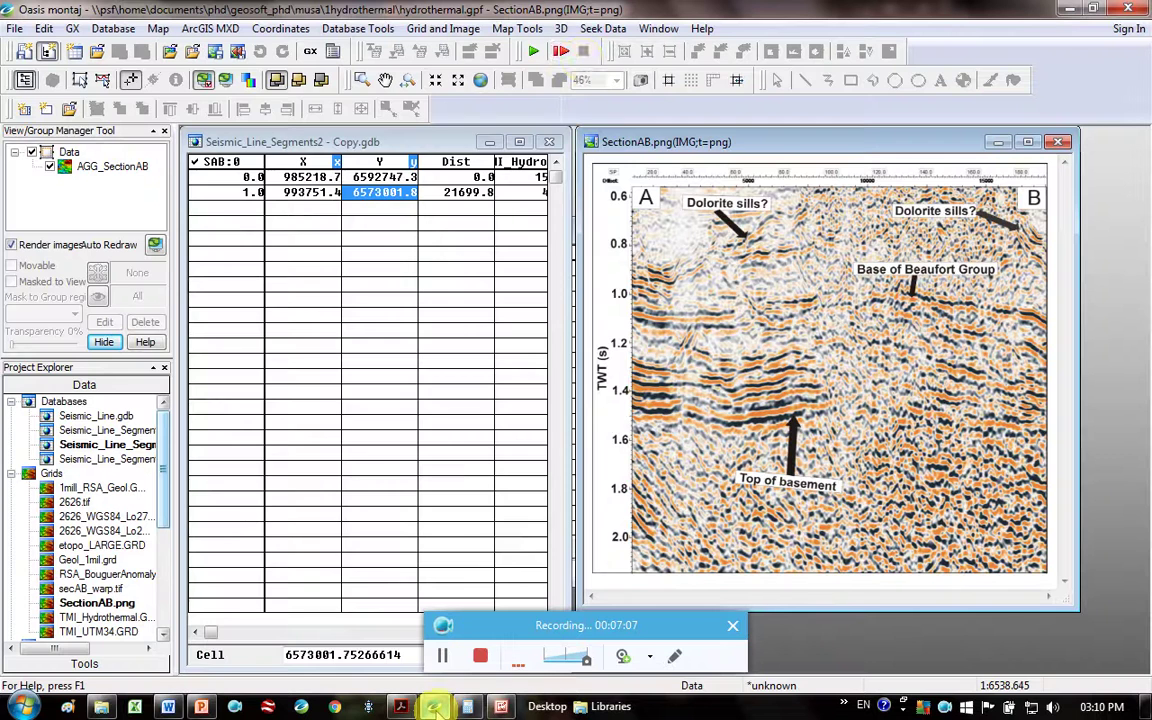
left_click(340, 28)
mouse_move(444, 200)
mouse_move(280, 26)
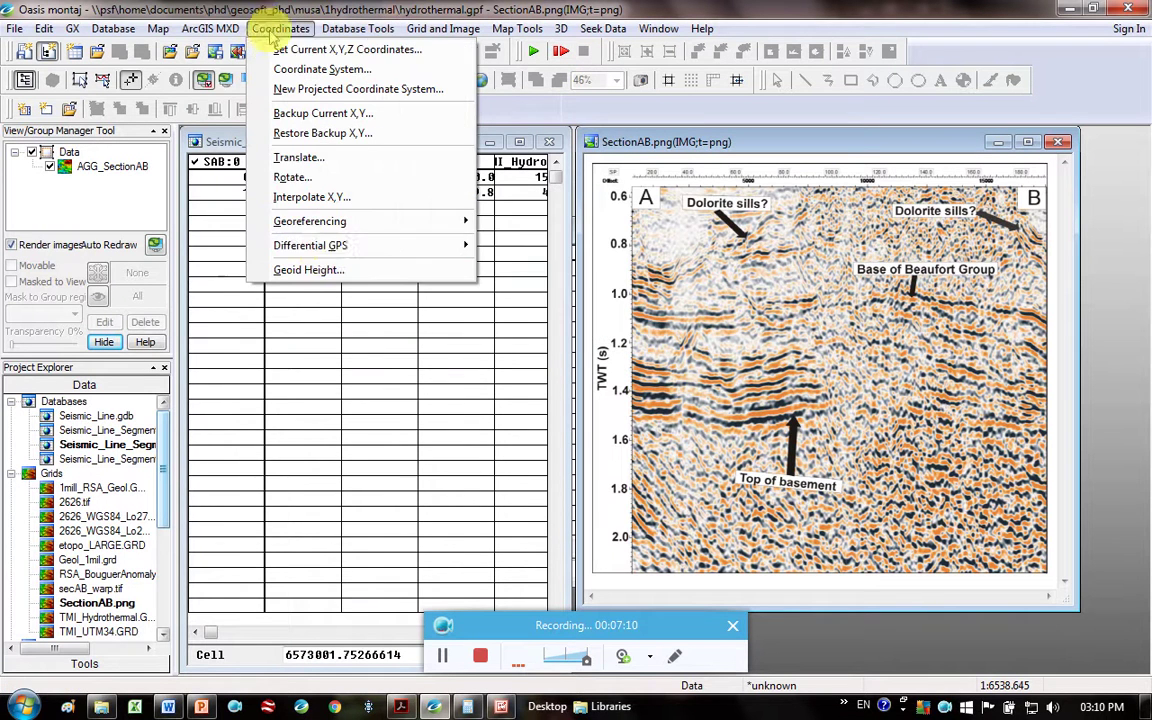
mouse_move(470, 222)
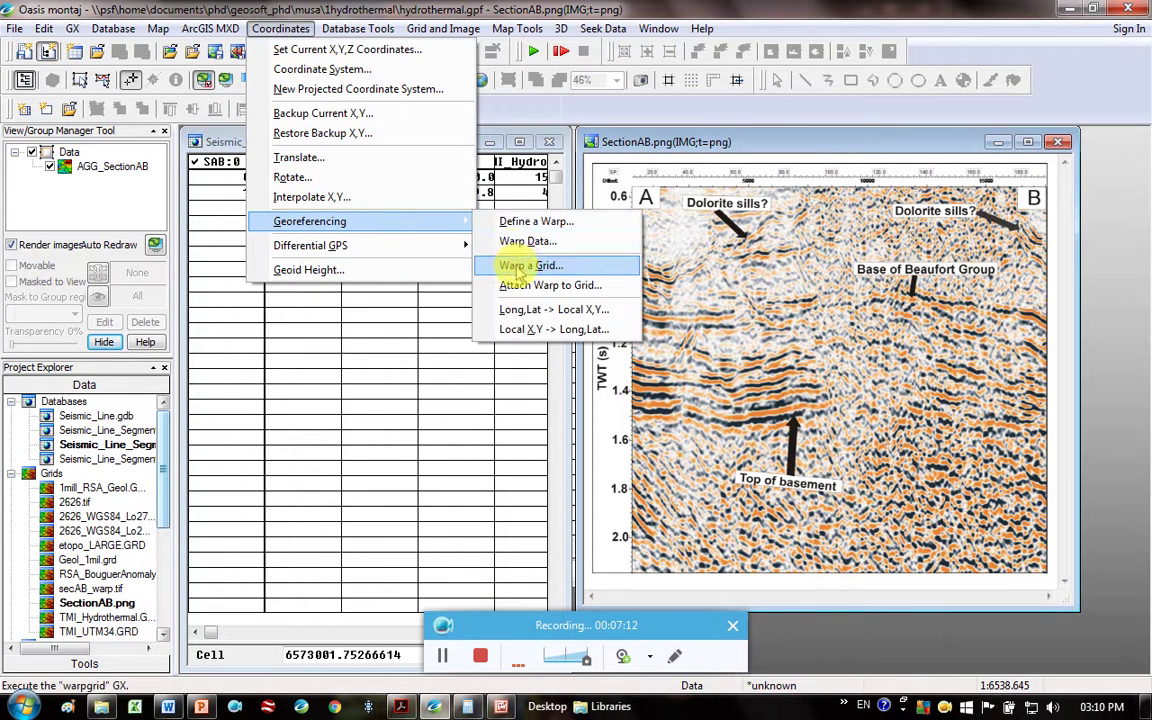
left_click(509, 265)
left_click(580, 412)
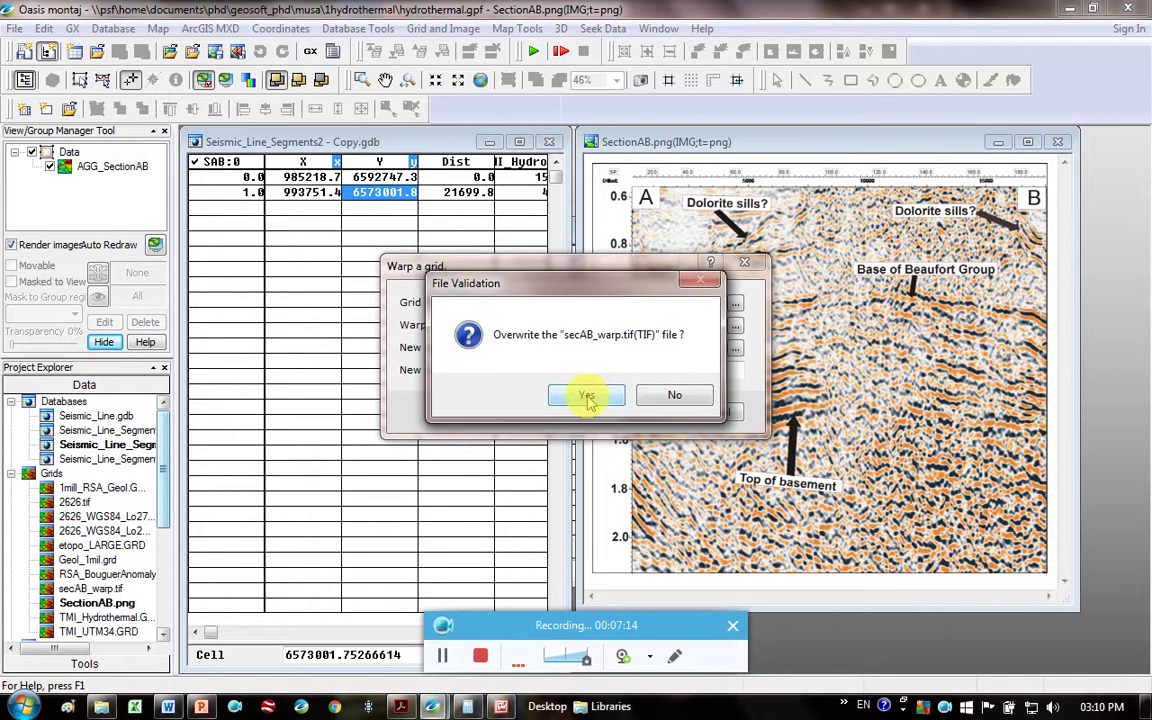
left_click(588, 394)
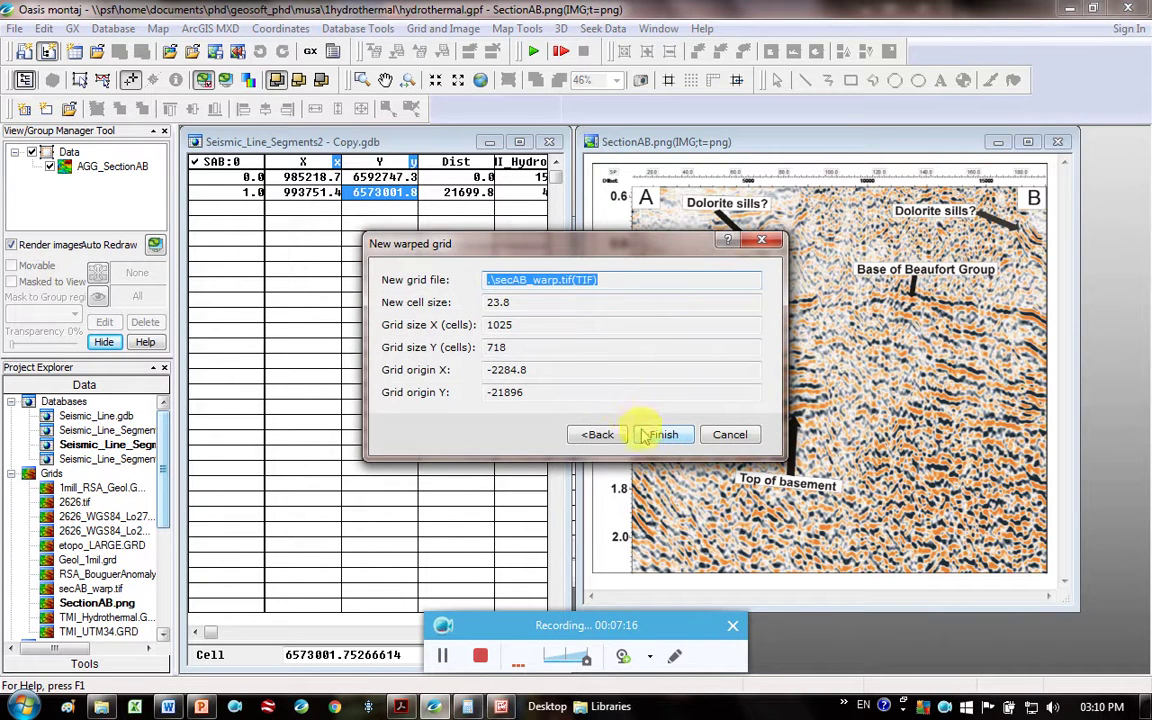
left_click(662, 437)
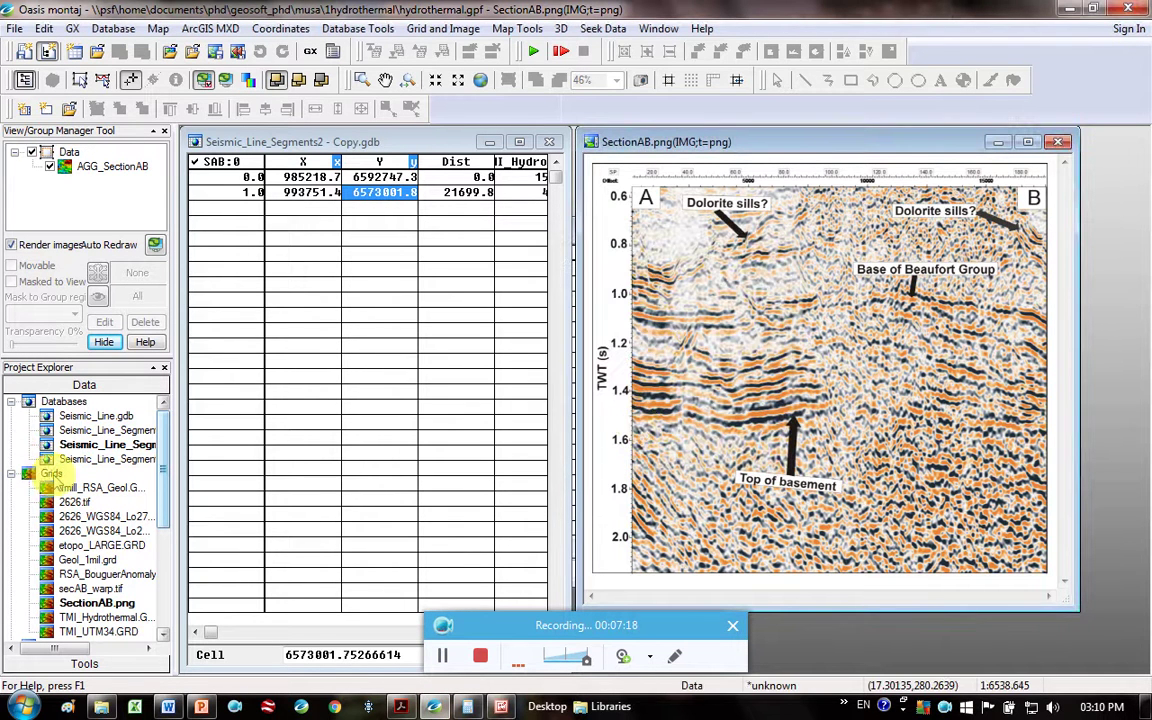
- Add secAB_warp.tif to the project's grids as a GeoTIFF
right_click(57, 473)
left_click(80, 484)
left_click(452, 507)
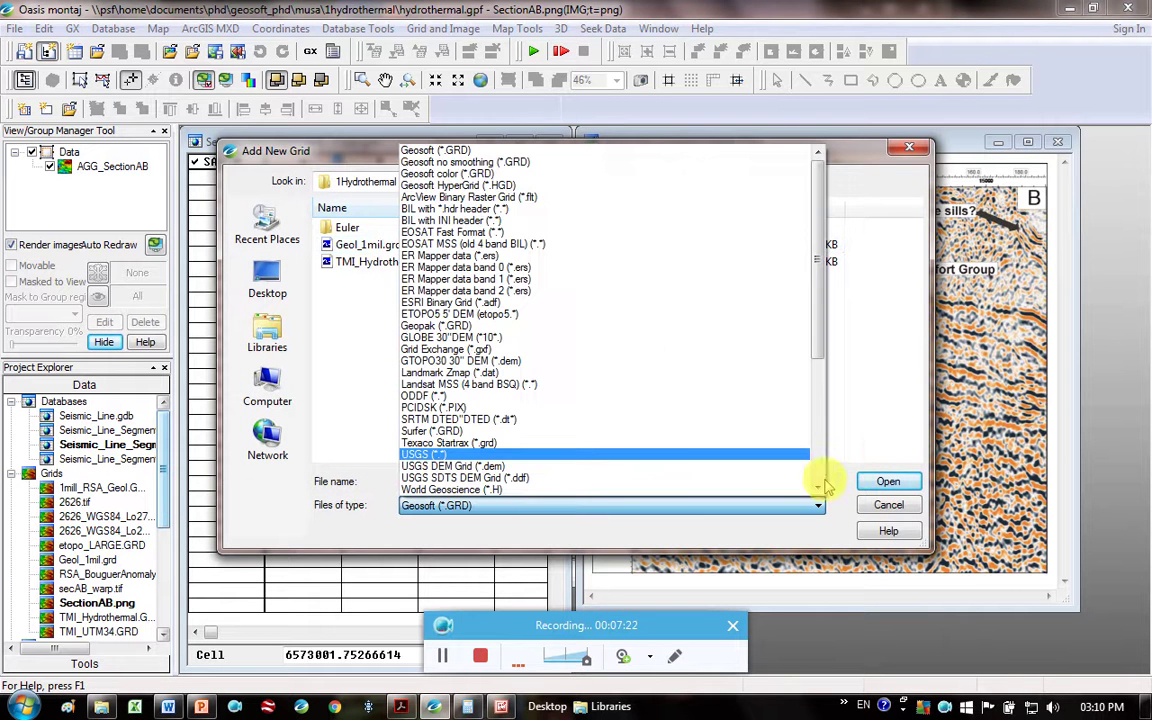
scroll(820, 468, "down", 5)
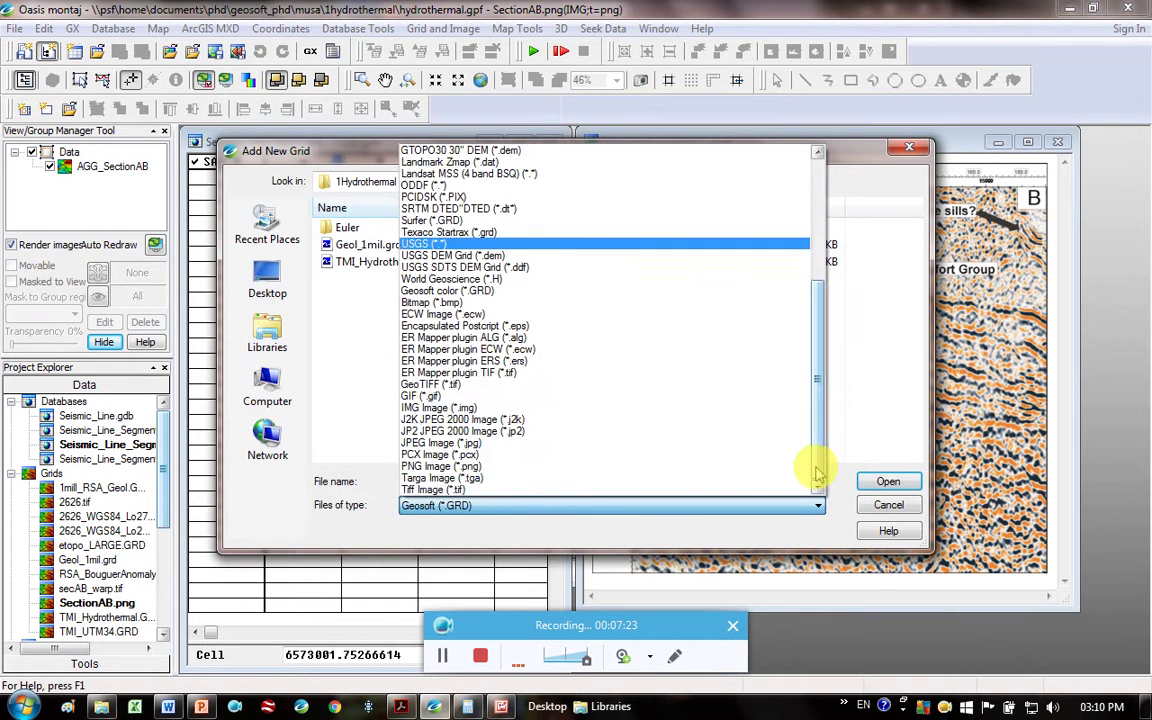
left_click(575, 386)
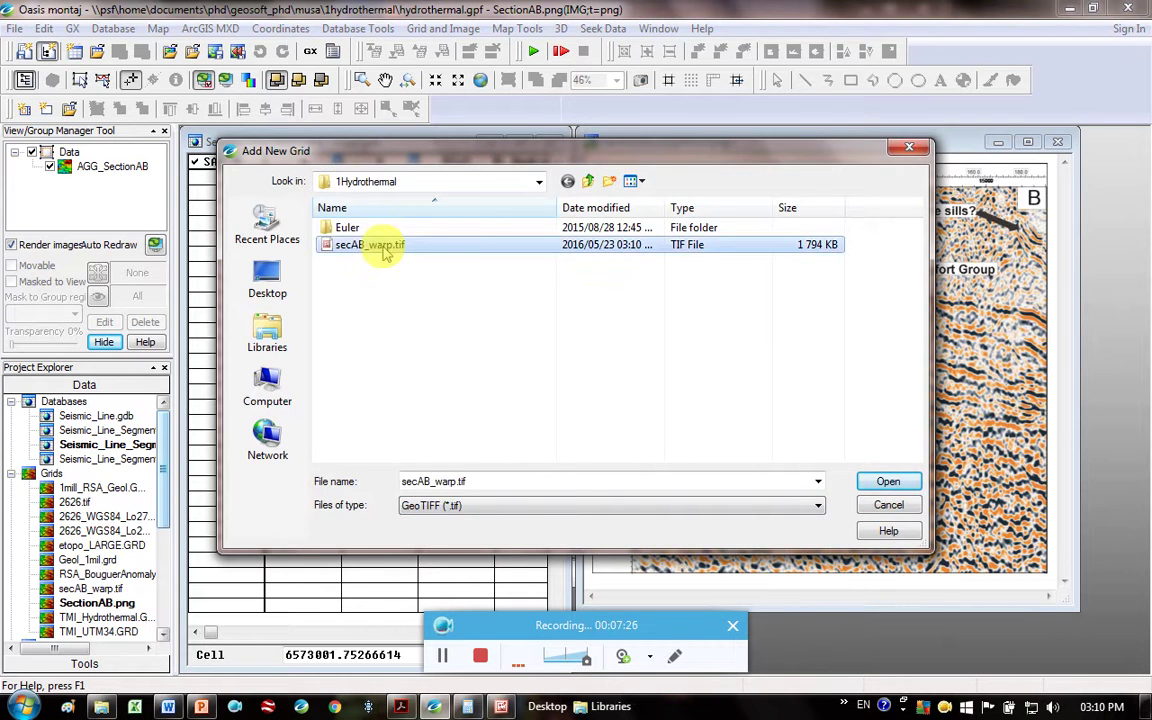
double_click(381, 246)
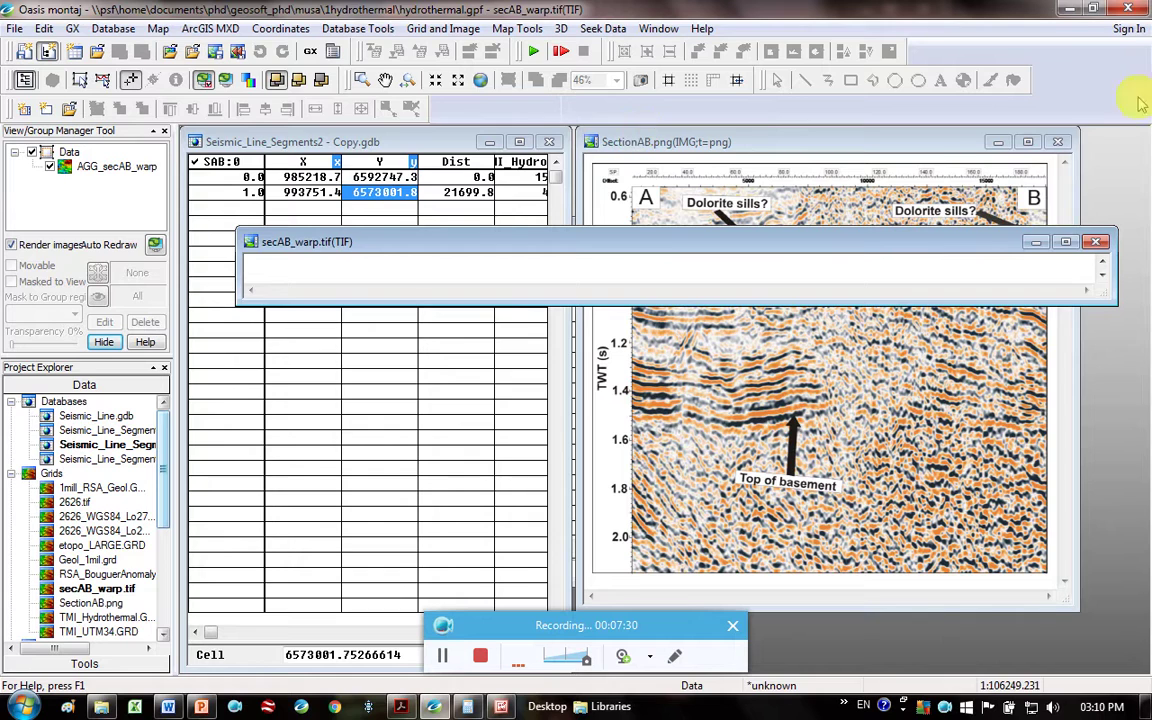
- Maximize the secAB_warp.tif view, zoom to the full section, then close it
left_click(1058, 241)
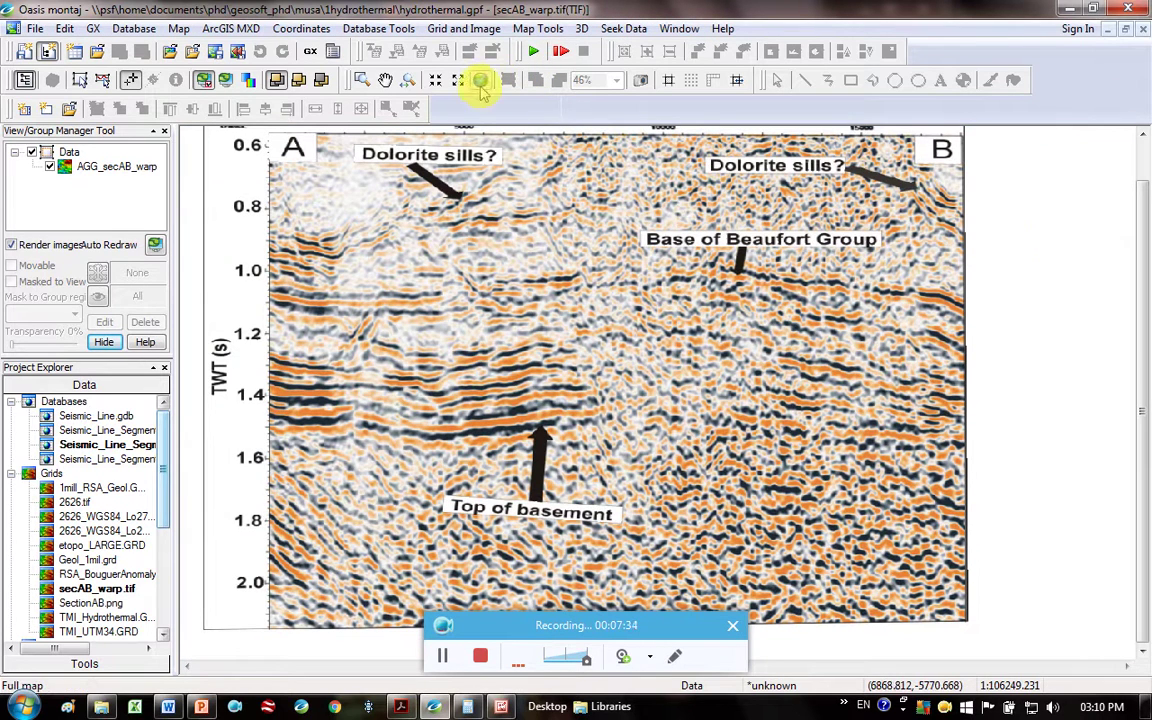
left_click(481, 81)
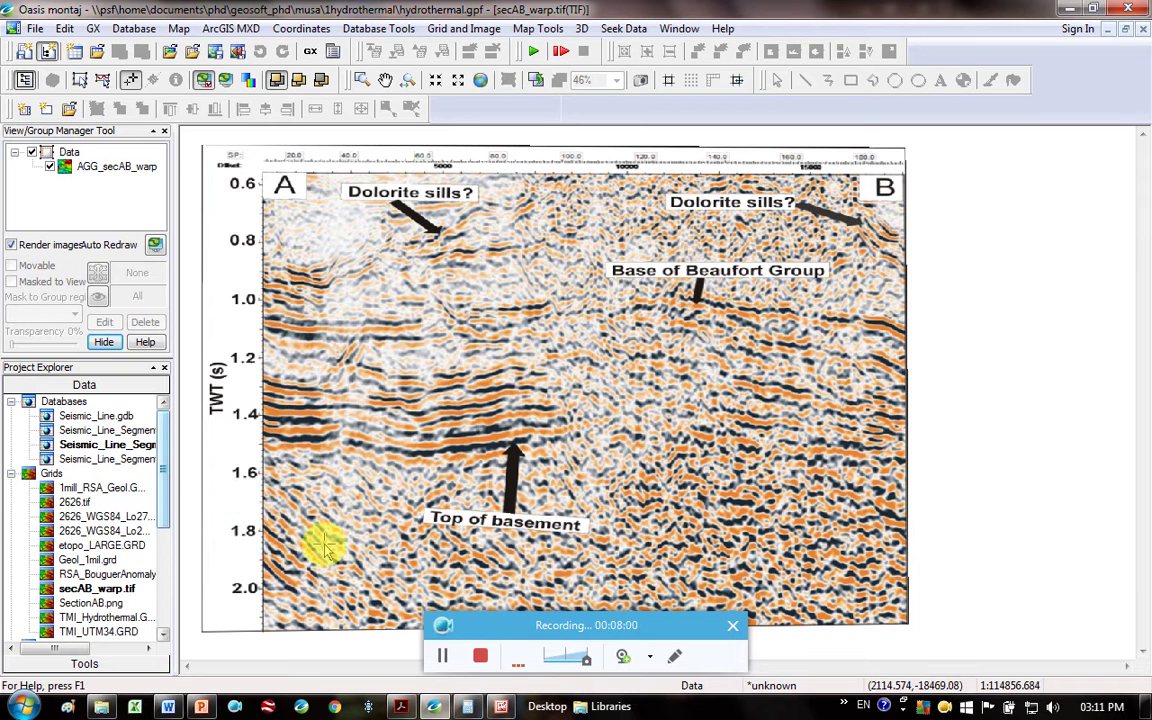
left_click(1143, 29)
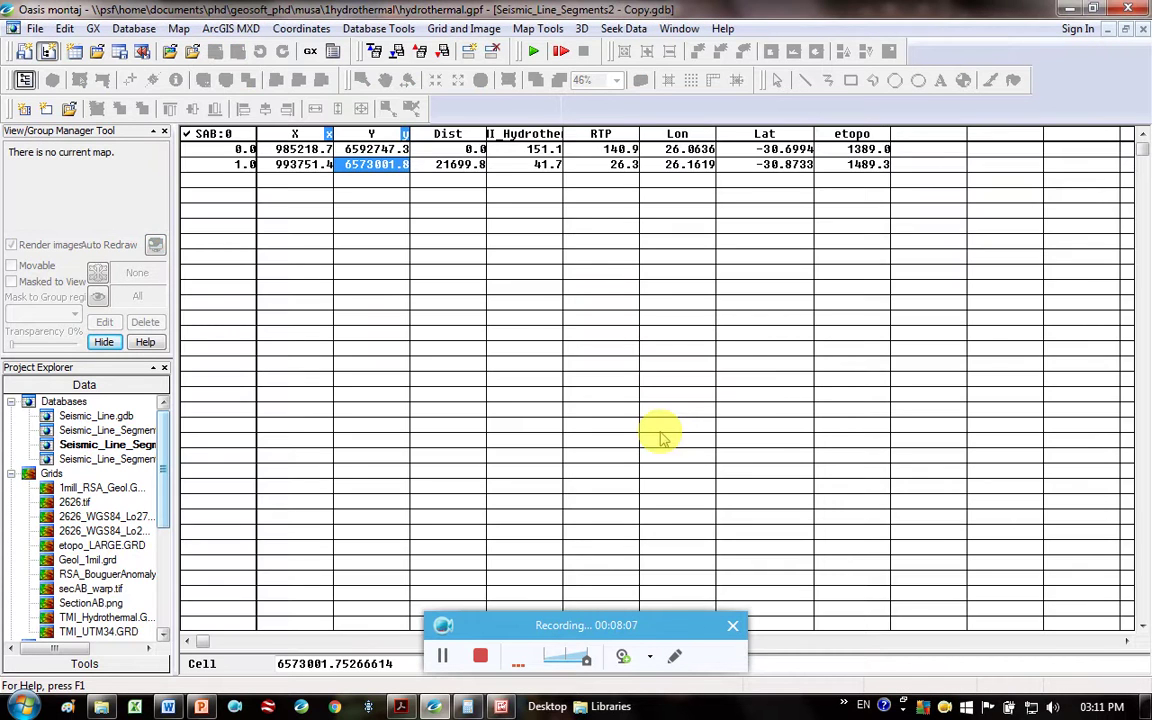
- Restore the database window and start 3D Orient a Grid on secAB_warp.tif(TIF)
left_click(1127, 29)
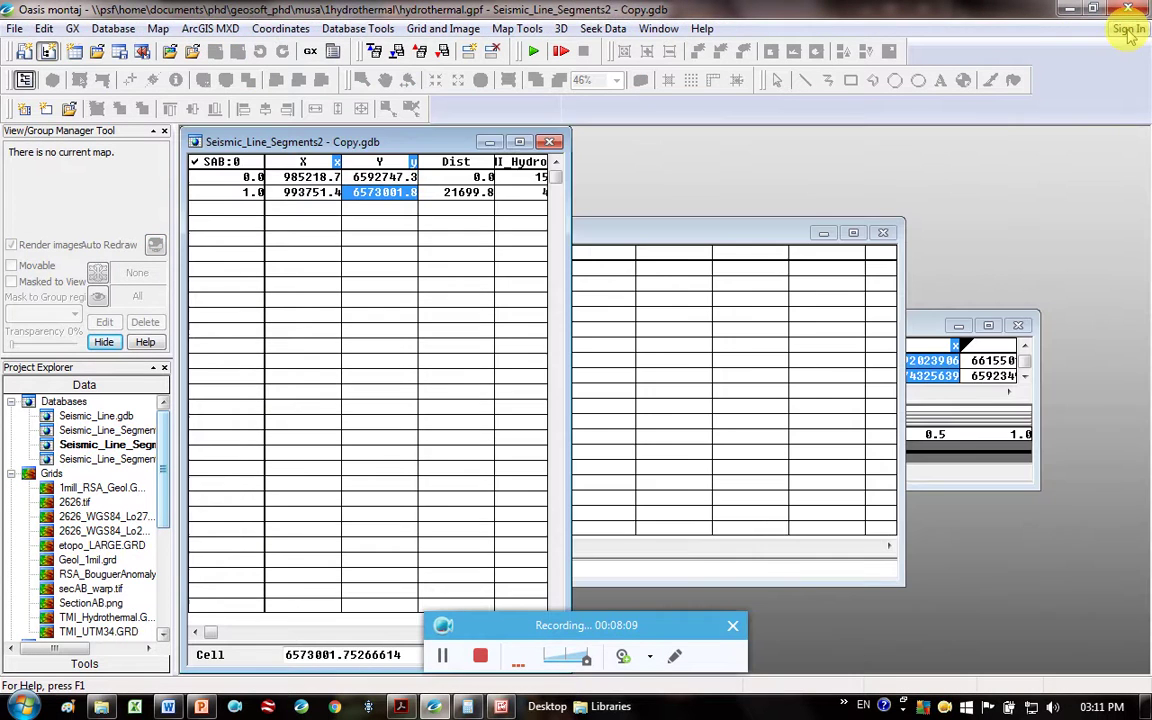
left_click(563, 30)
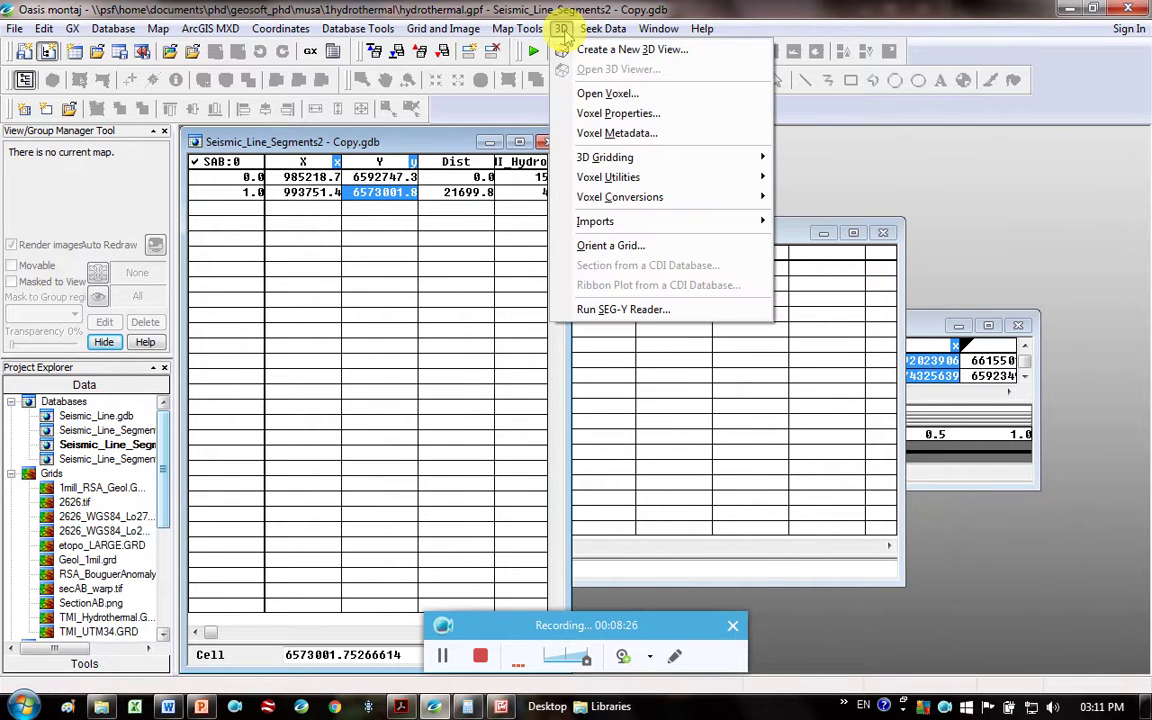
left_click(620, 245)
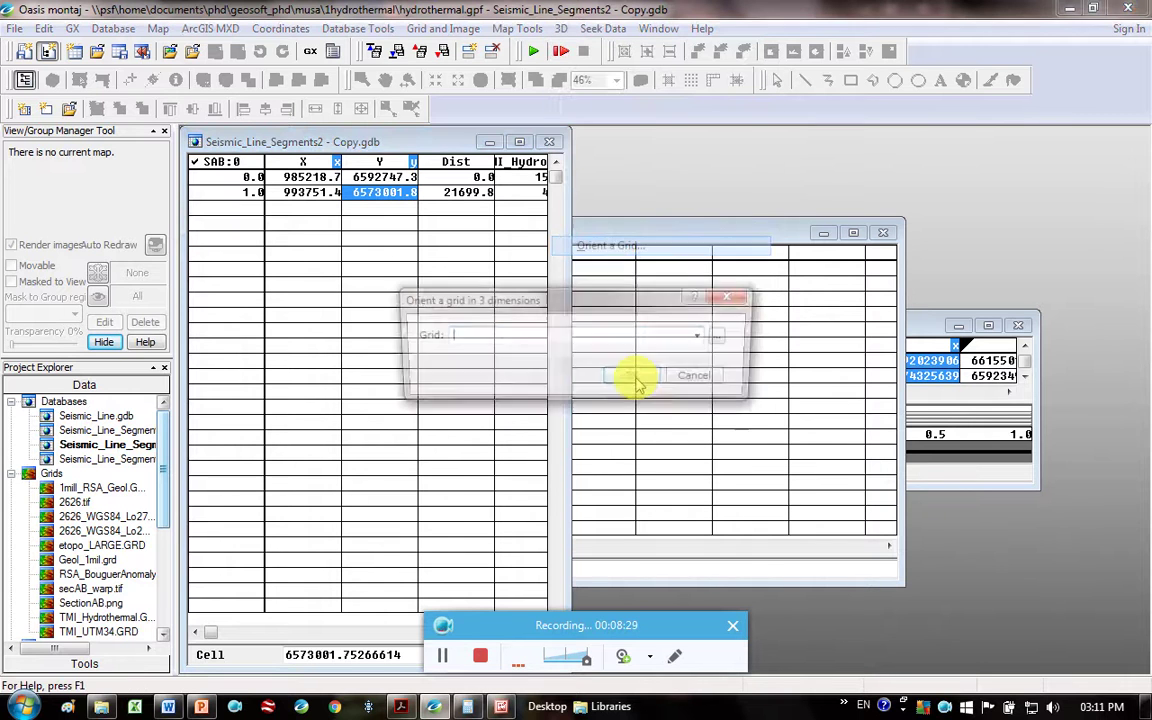
left_click(702, 337)
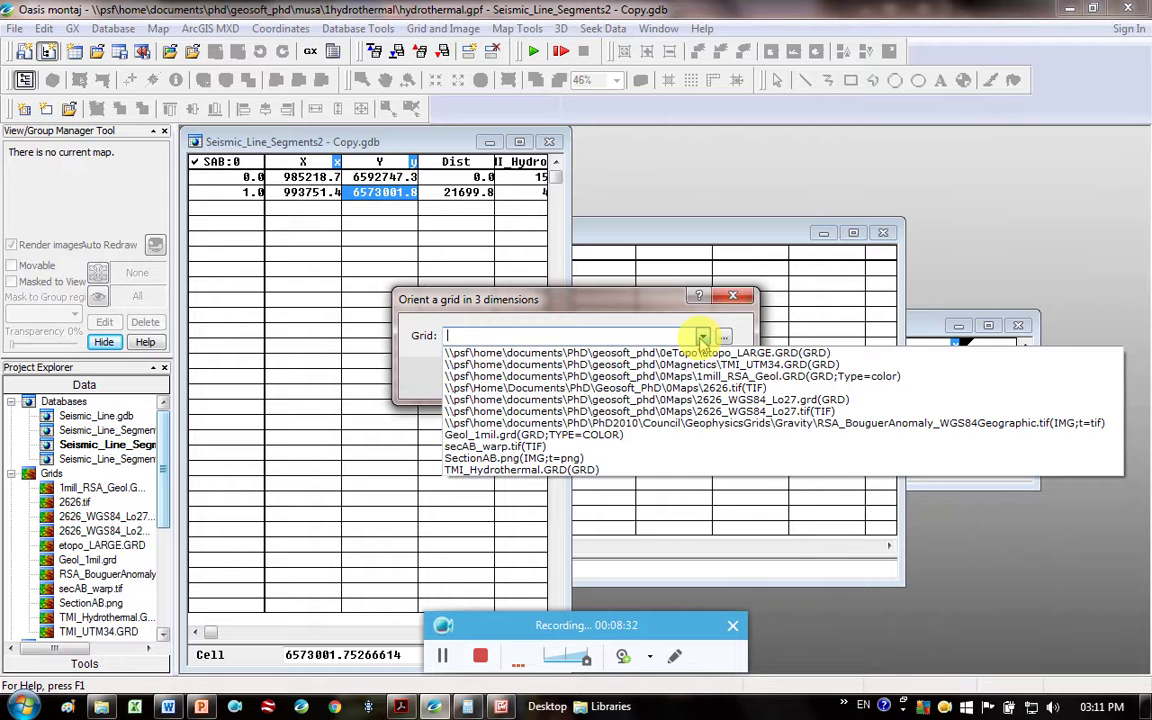
left_click(510, 447)
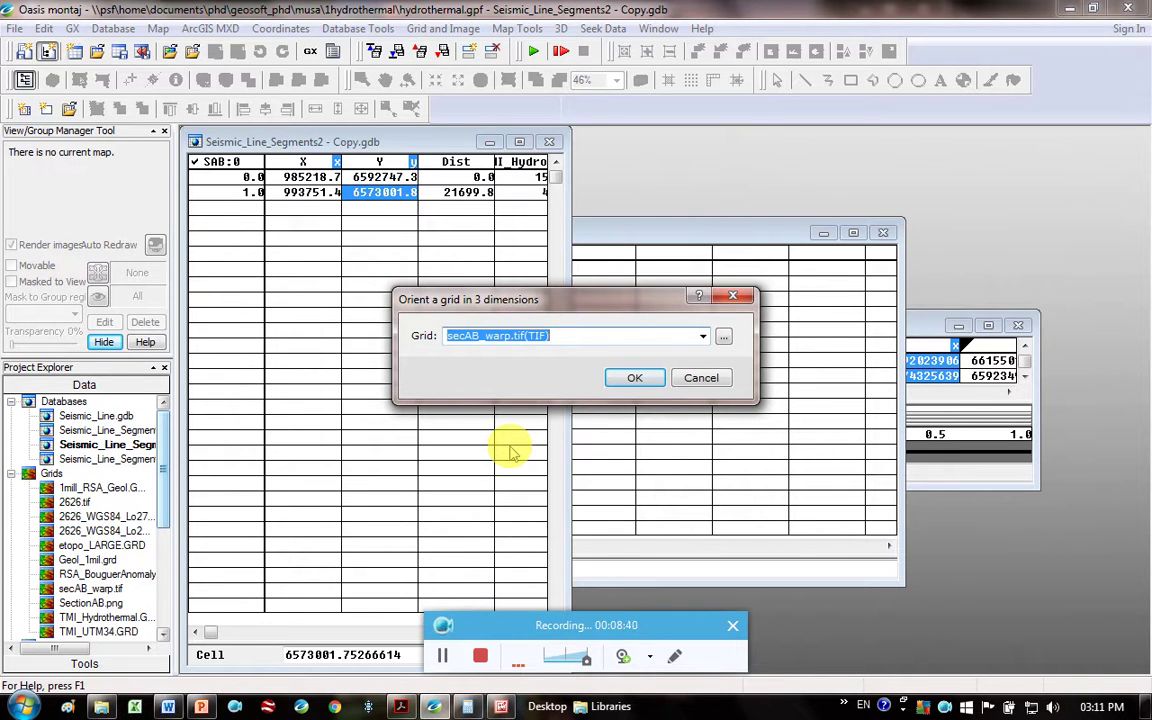
left_click(636, 379)
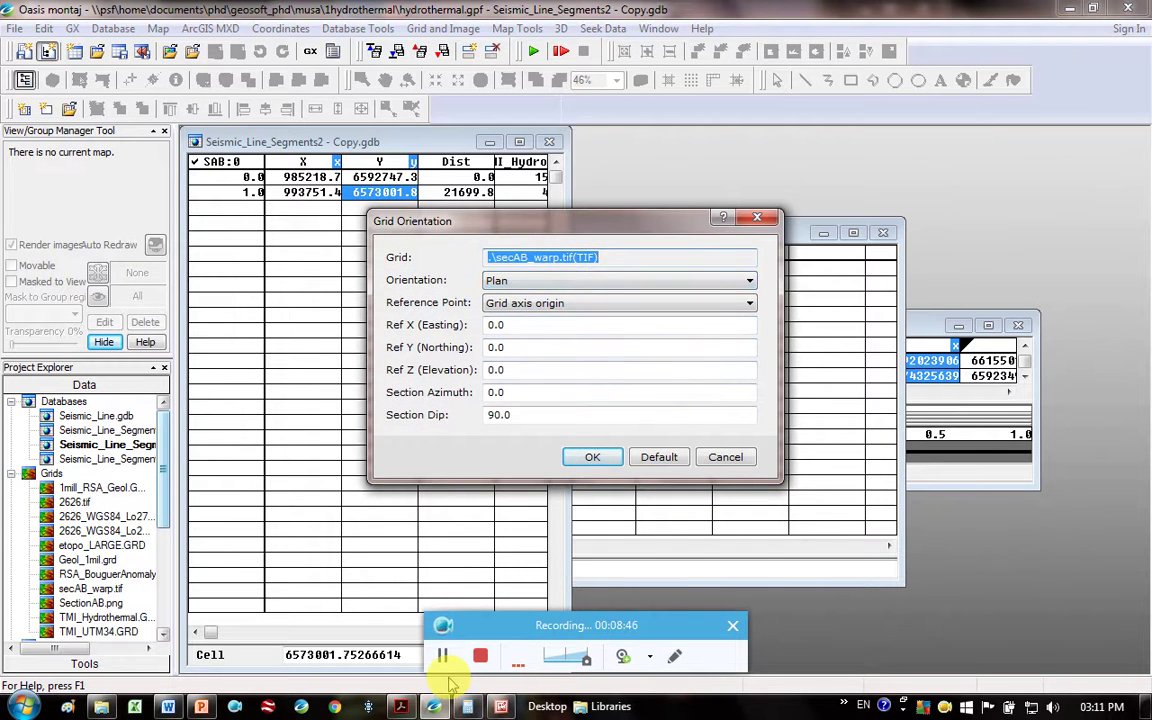
- Set secAB_warp.tif orientation to Section with reference point Top left corner
left_click(401, 707)
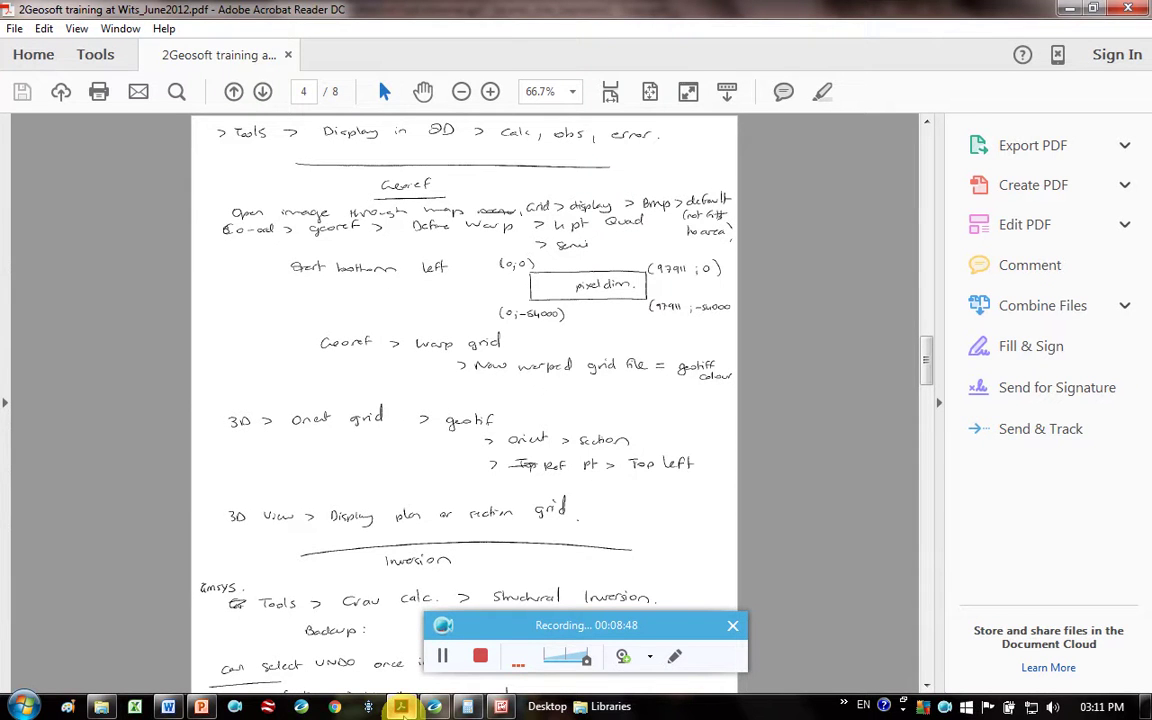
left_click(434, 707)
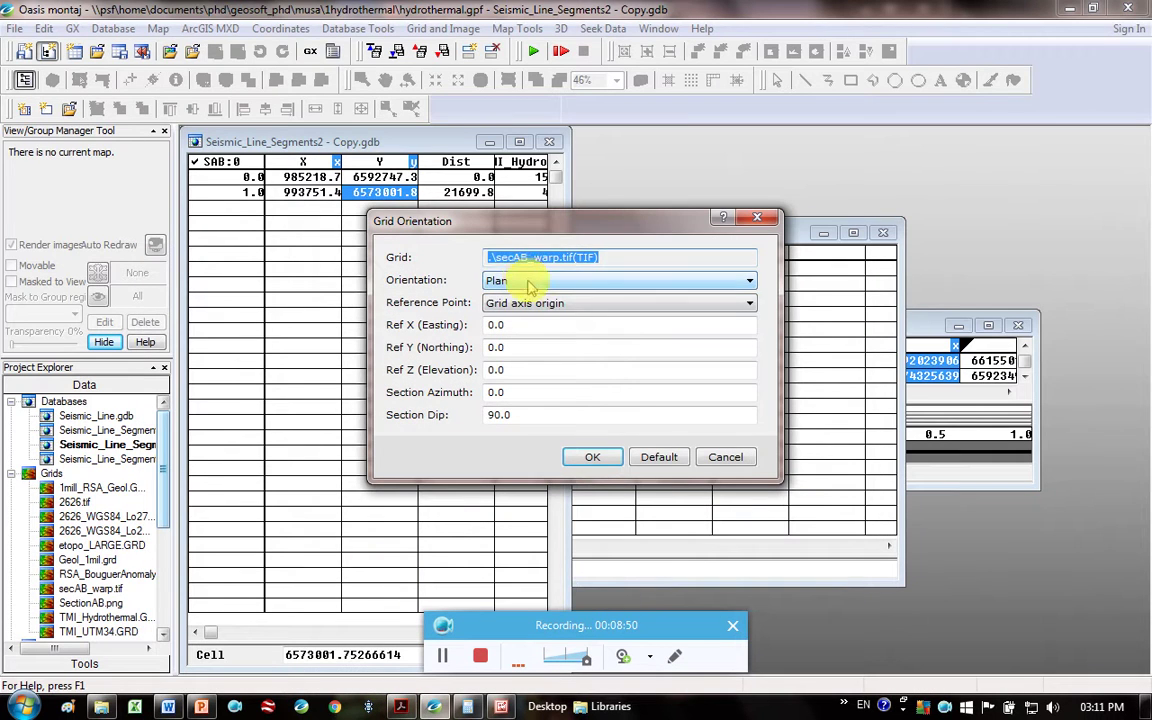
left_click(530, 284)
left_click(505, 309)
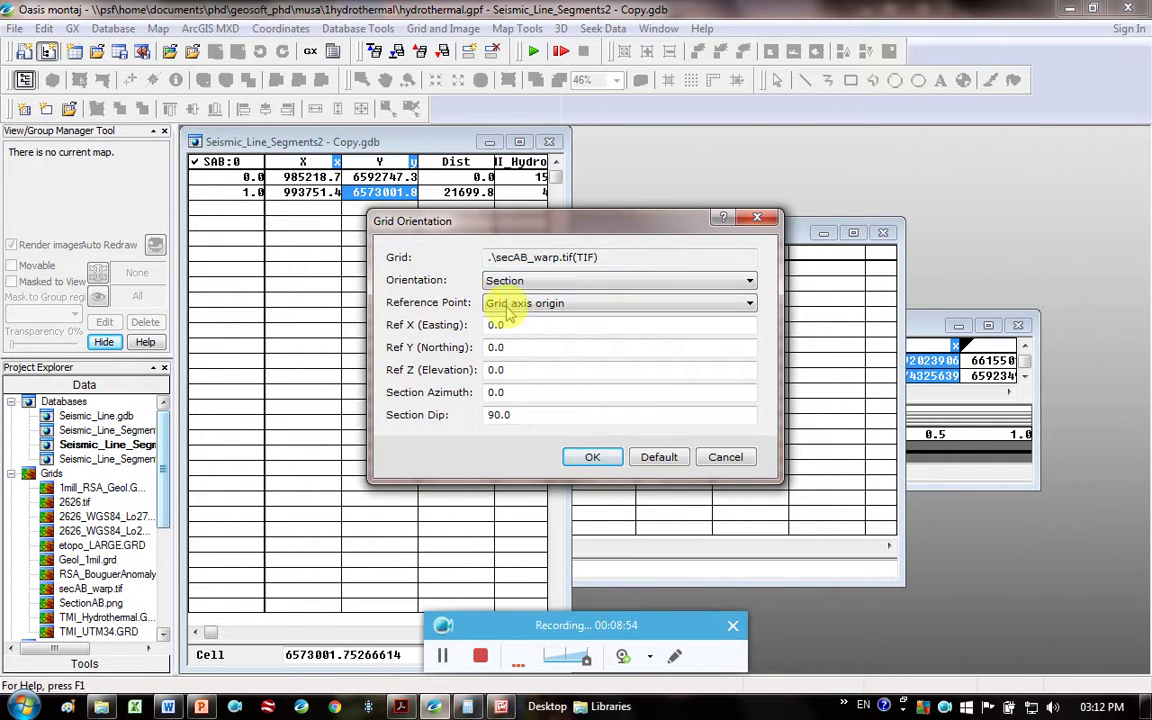
left_click(517, 305)
left_click(518, 330)
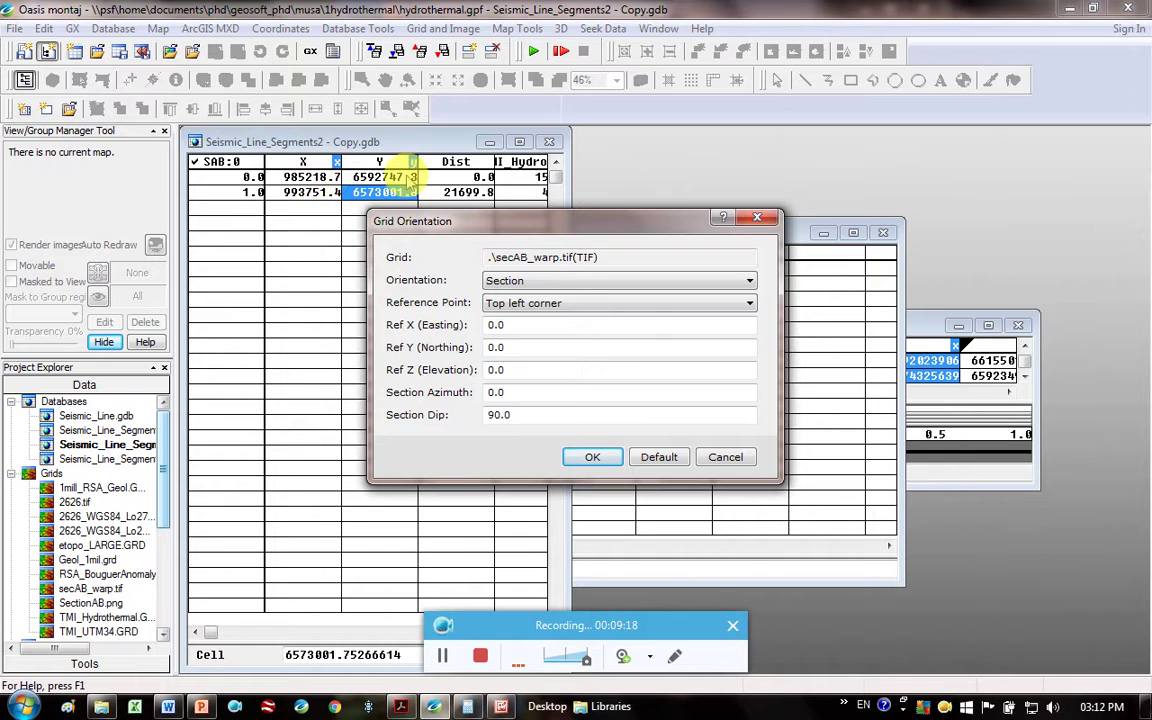
- Enter Ref X 985218.7 and Ref Y 6592747.3, then move through the elevation, azimuth and dip fields
left_click(529, 325)
double_click(529, 325)
type("98")
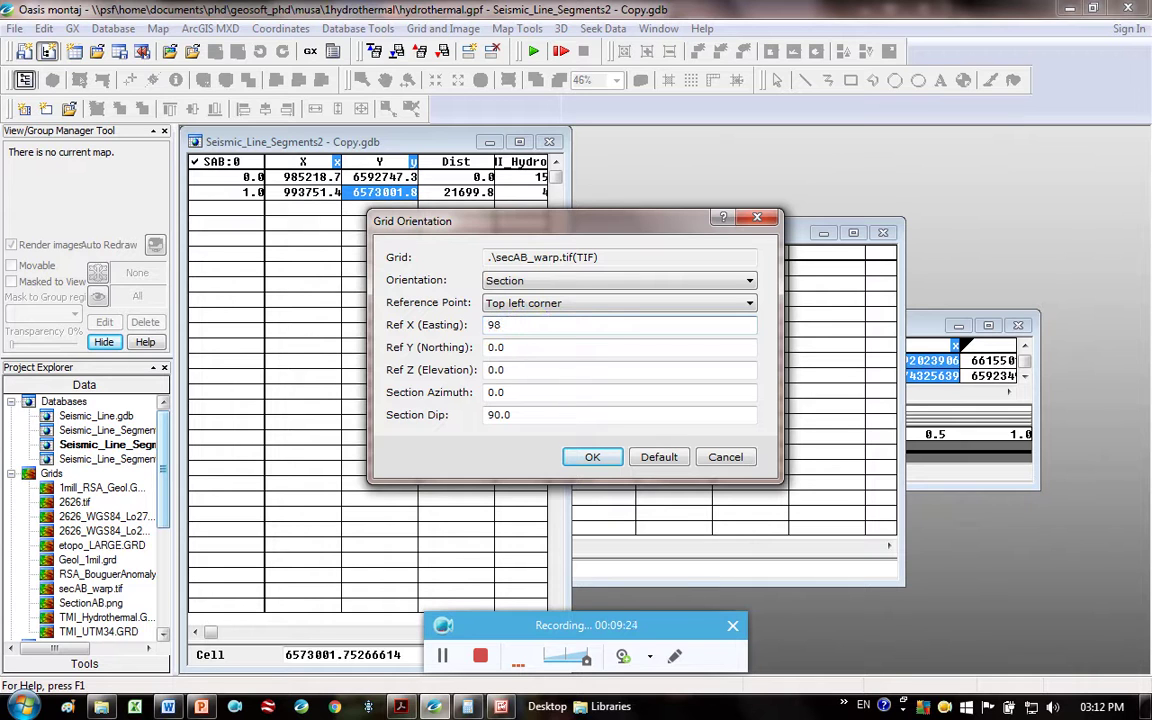
type("5218.7")
key("Tab")
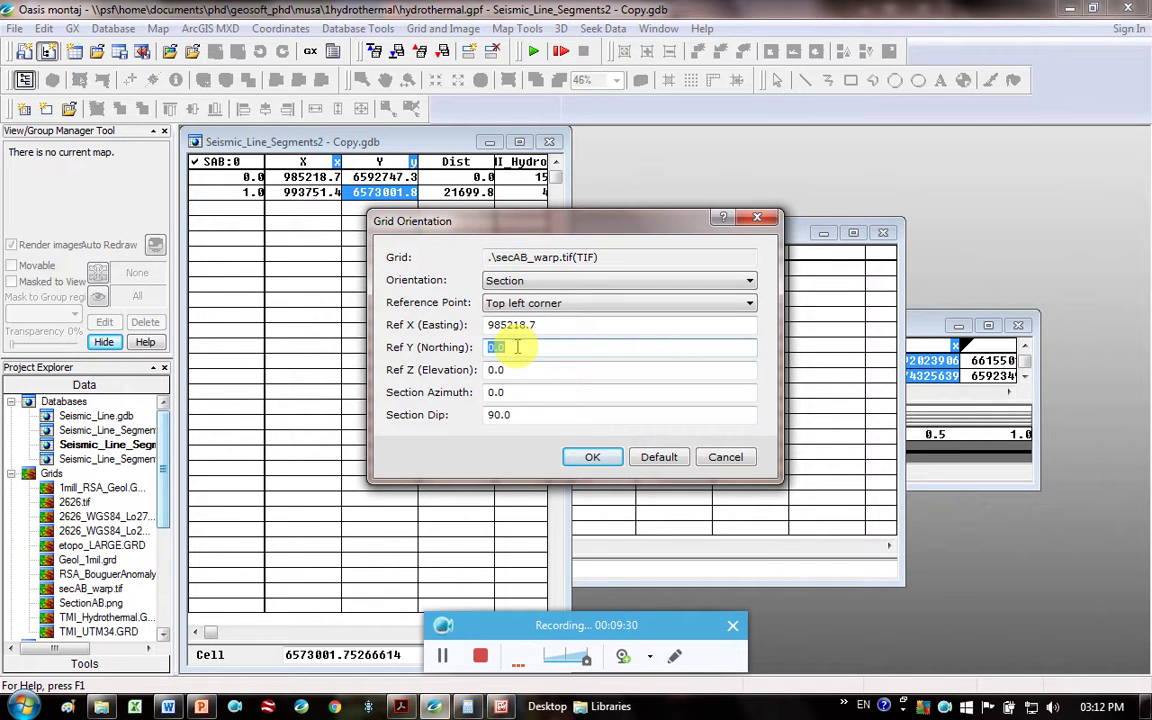
type("6592747.3")
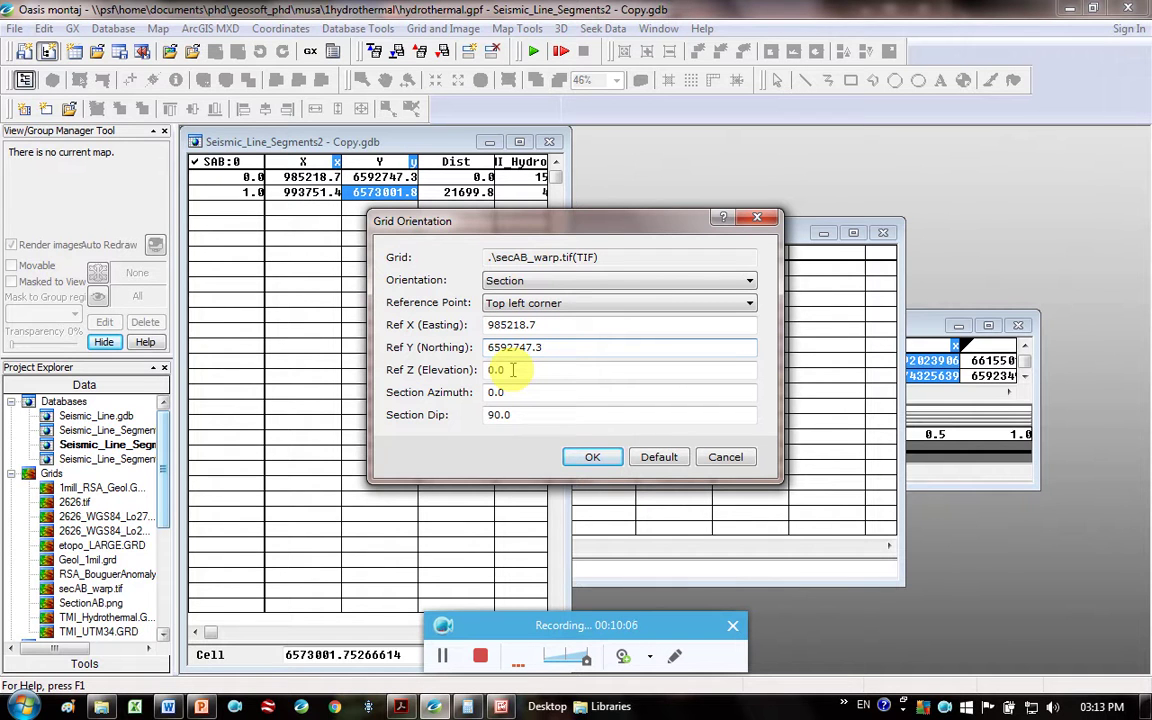
key("Tab")
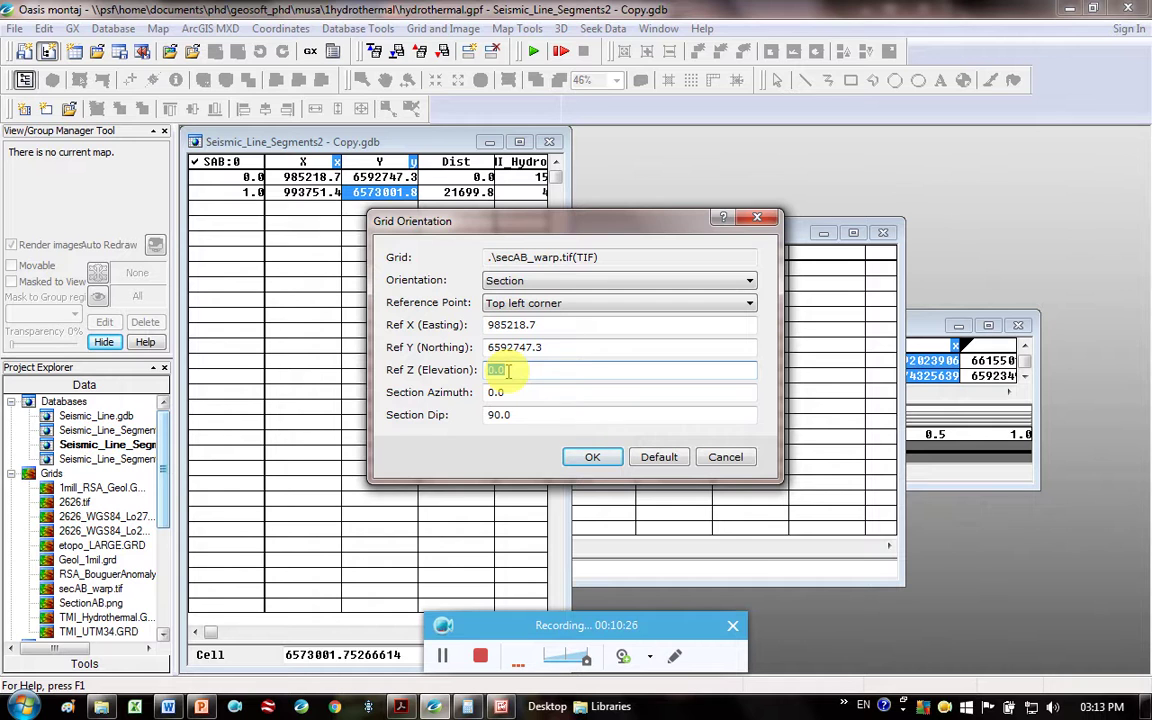
left_click(515, 393)
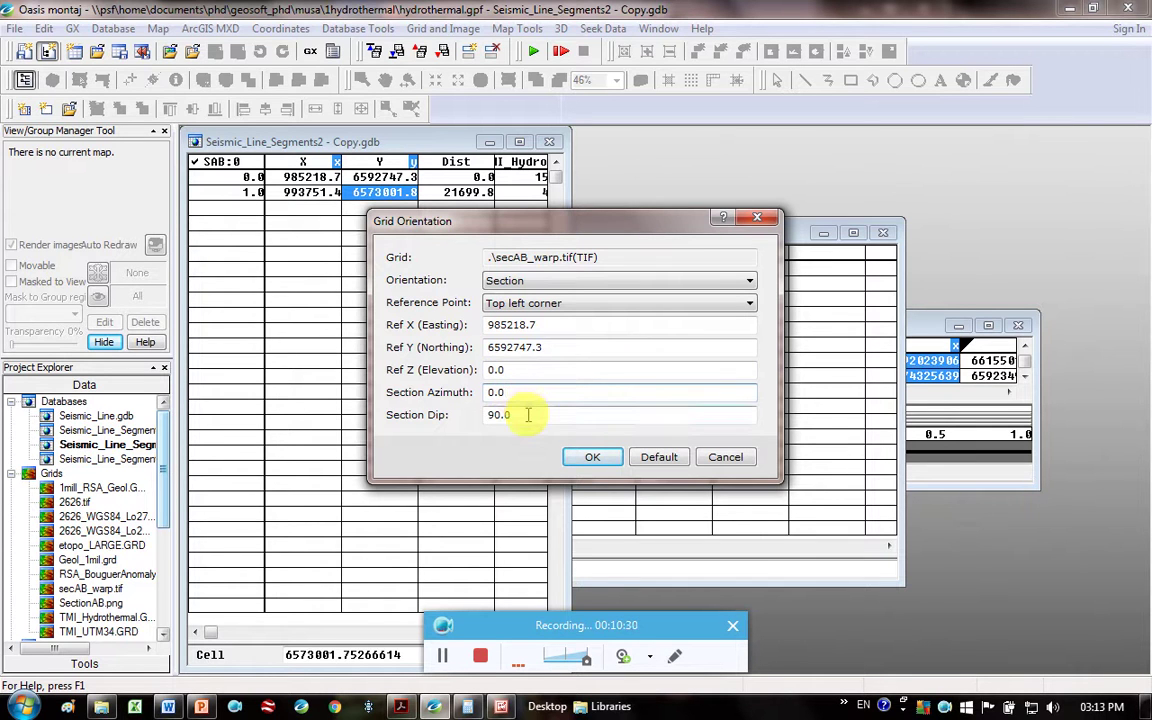
left_click(527, 415)
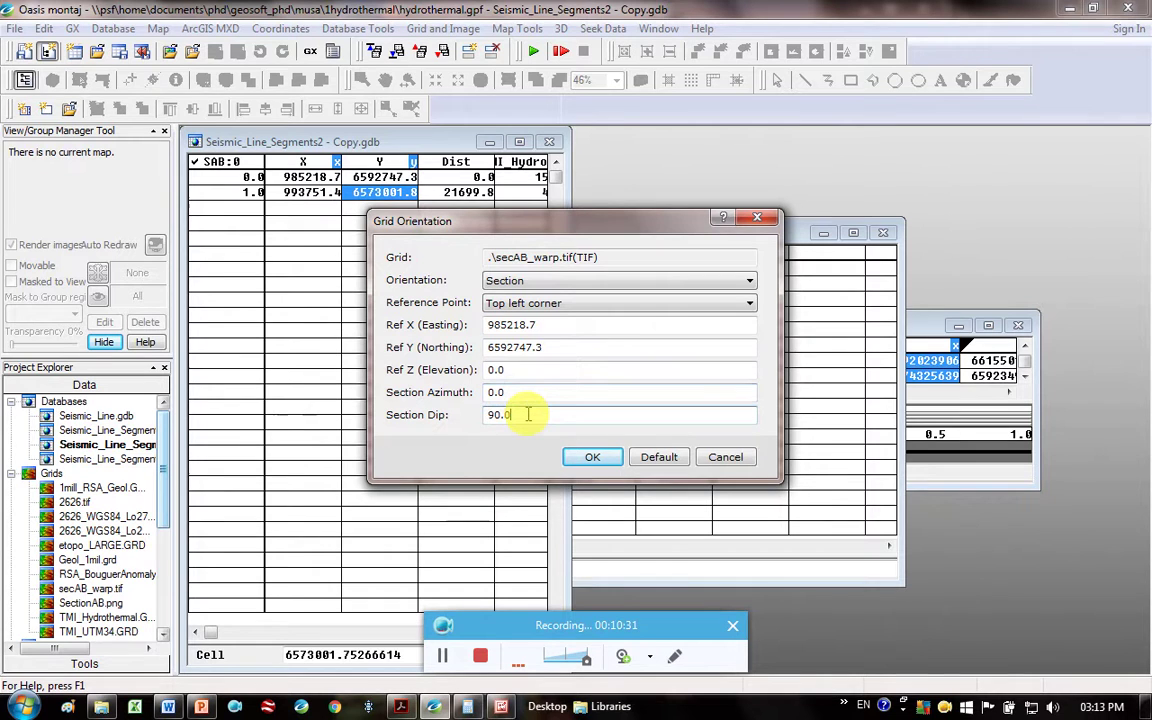
- Cancel the grid orientation and bring the Map_Hydrothermal2 map to the front
left_click(722, 458)
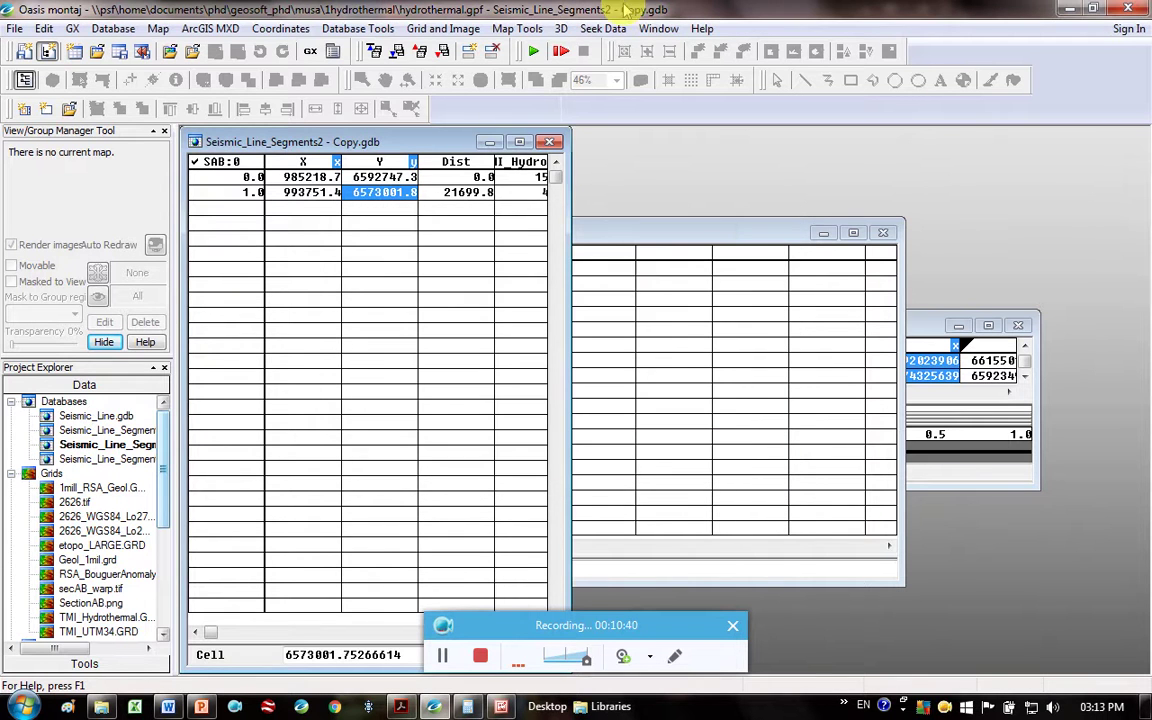
left_click(658, 29)
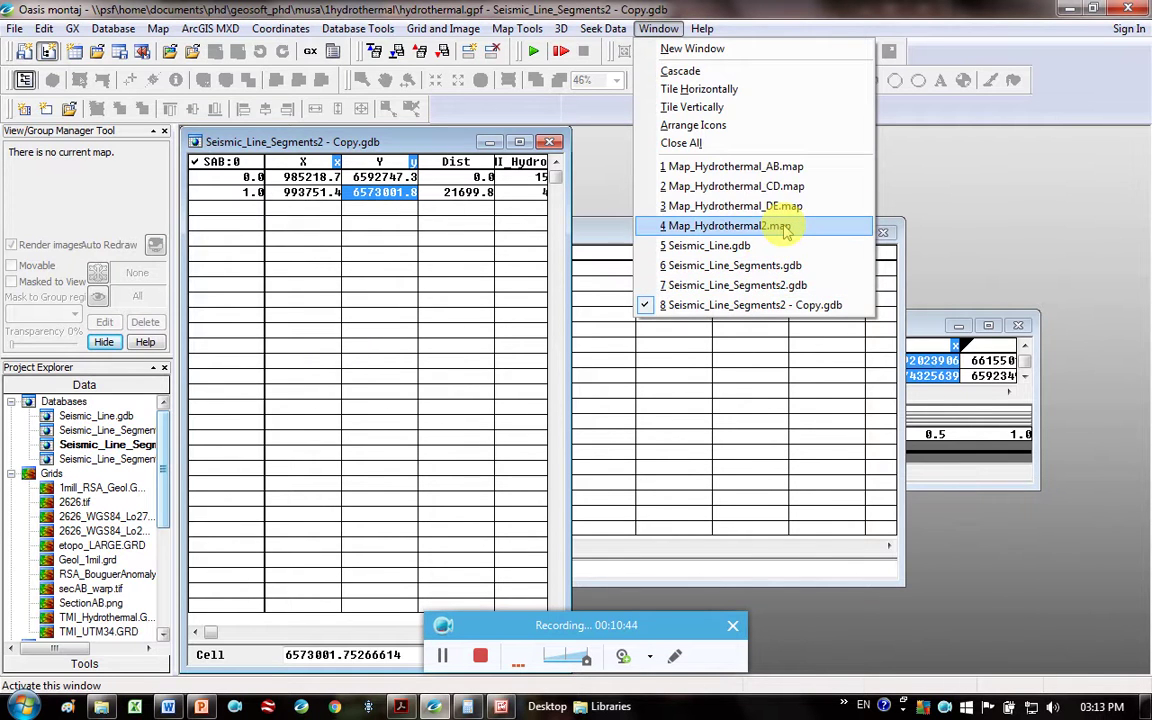
left_click(730, 226)
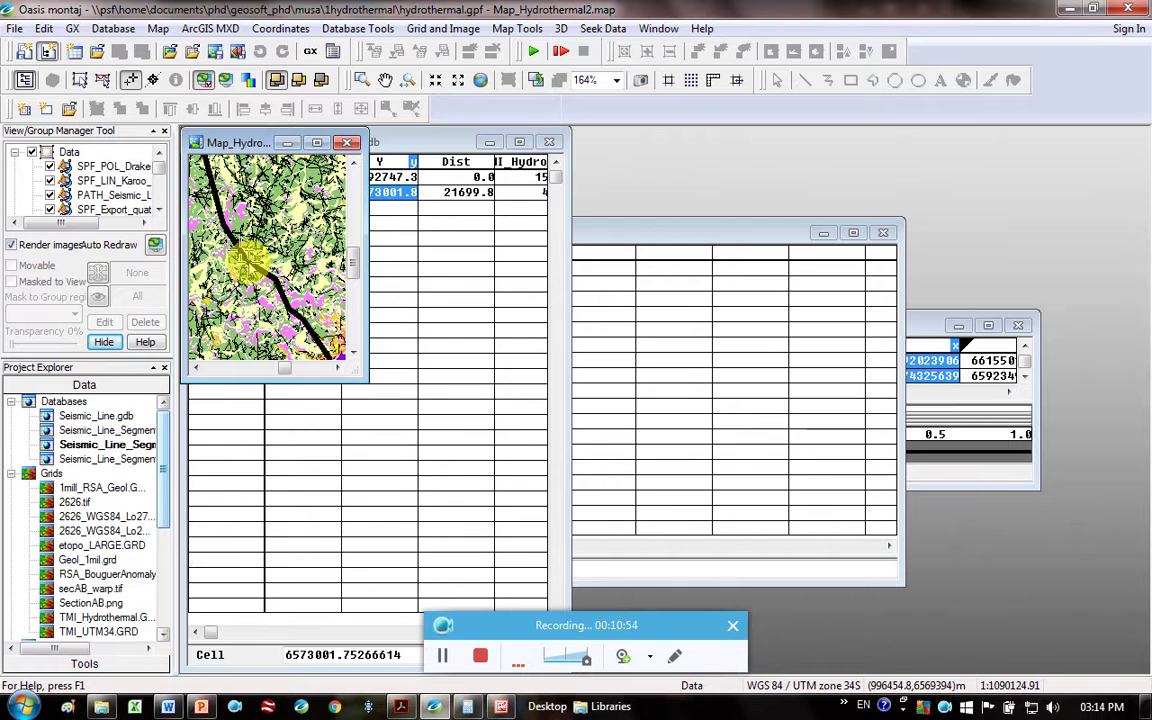
- Measure the seismic line's angle with the Protractor, about 176.7 degrees, then cancel it
right_click(242, 252)
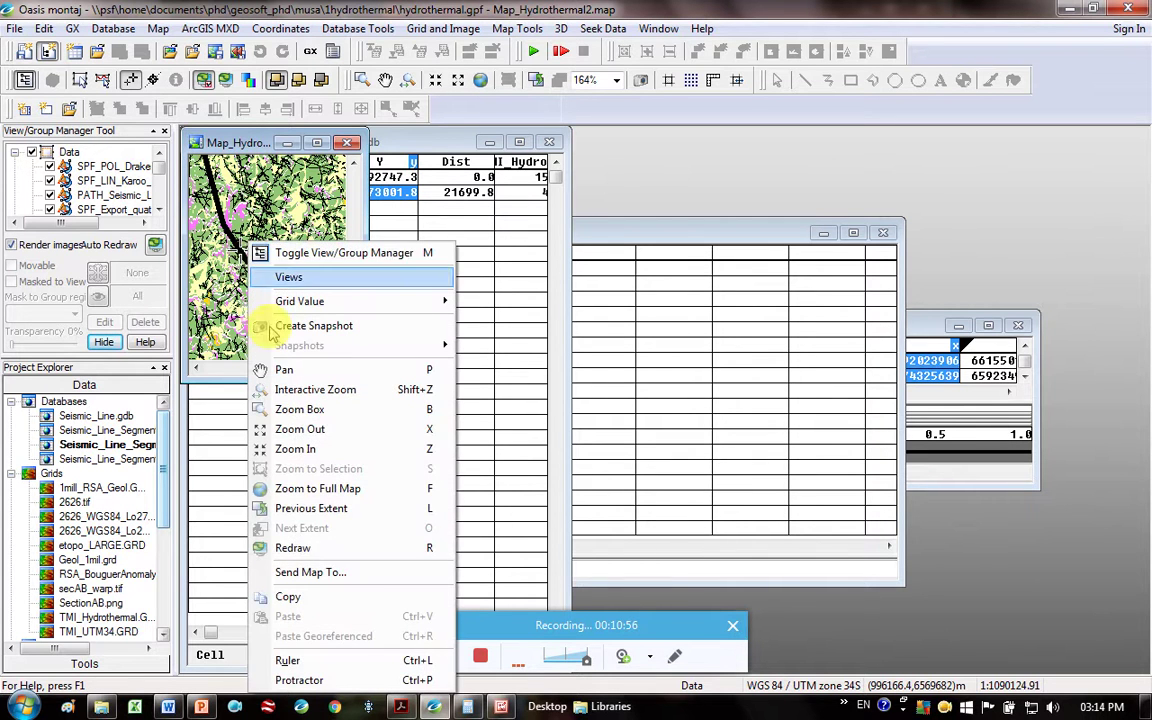
left_click(331, 684)
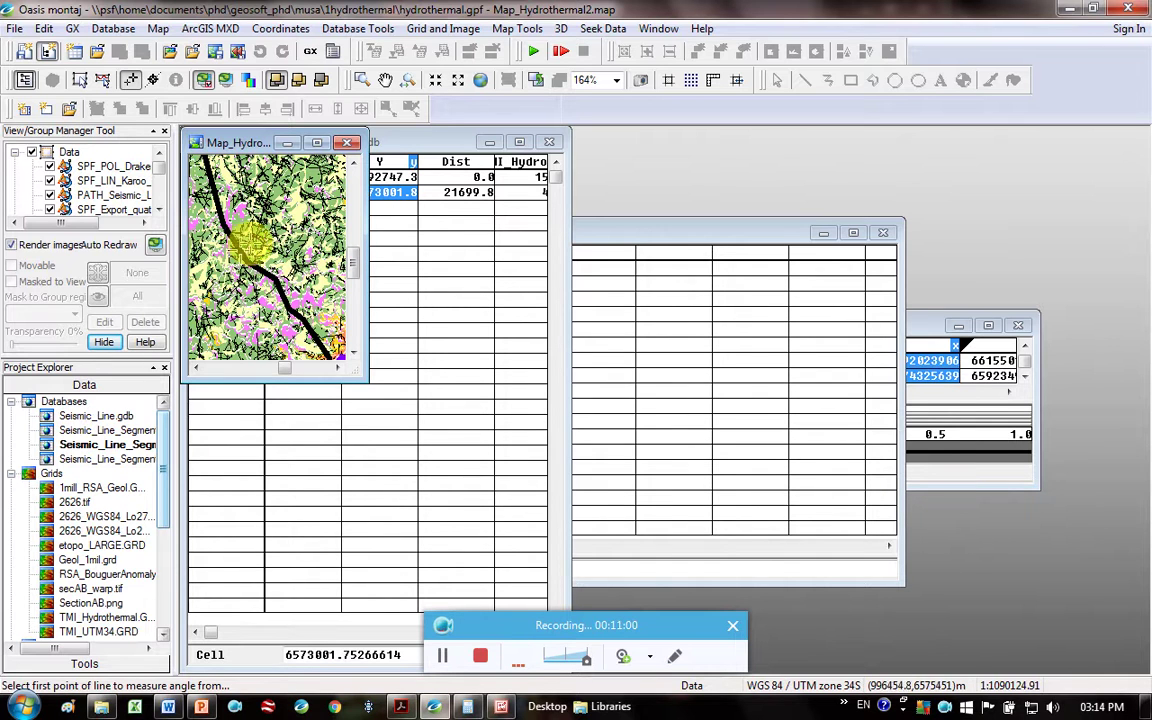
left_click(212, 200)
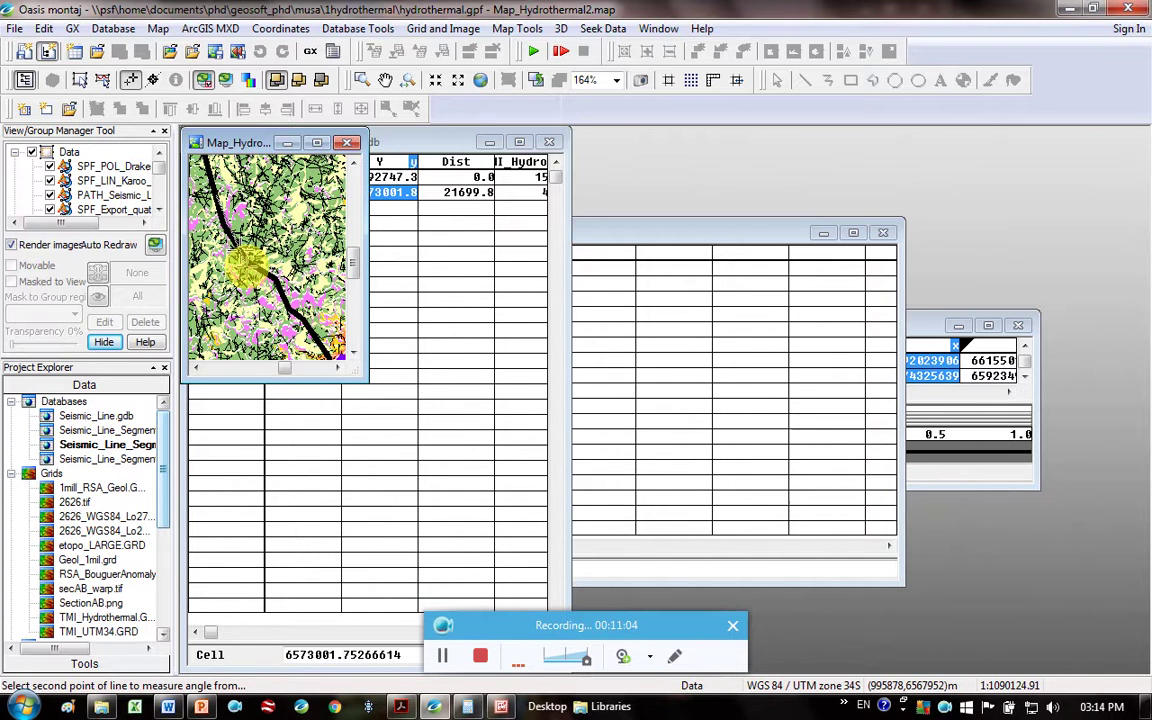
left_click(243, 264)
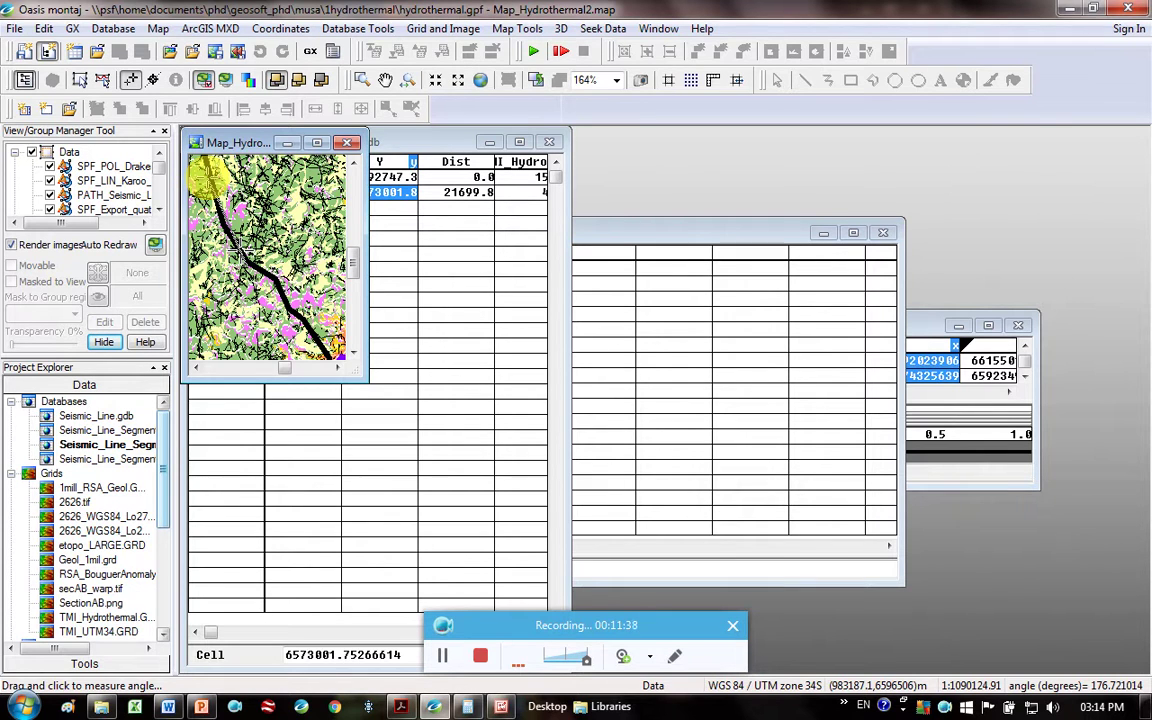
right_click(213, 188)
left_click(255, 447)
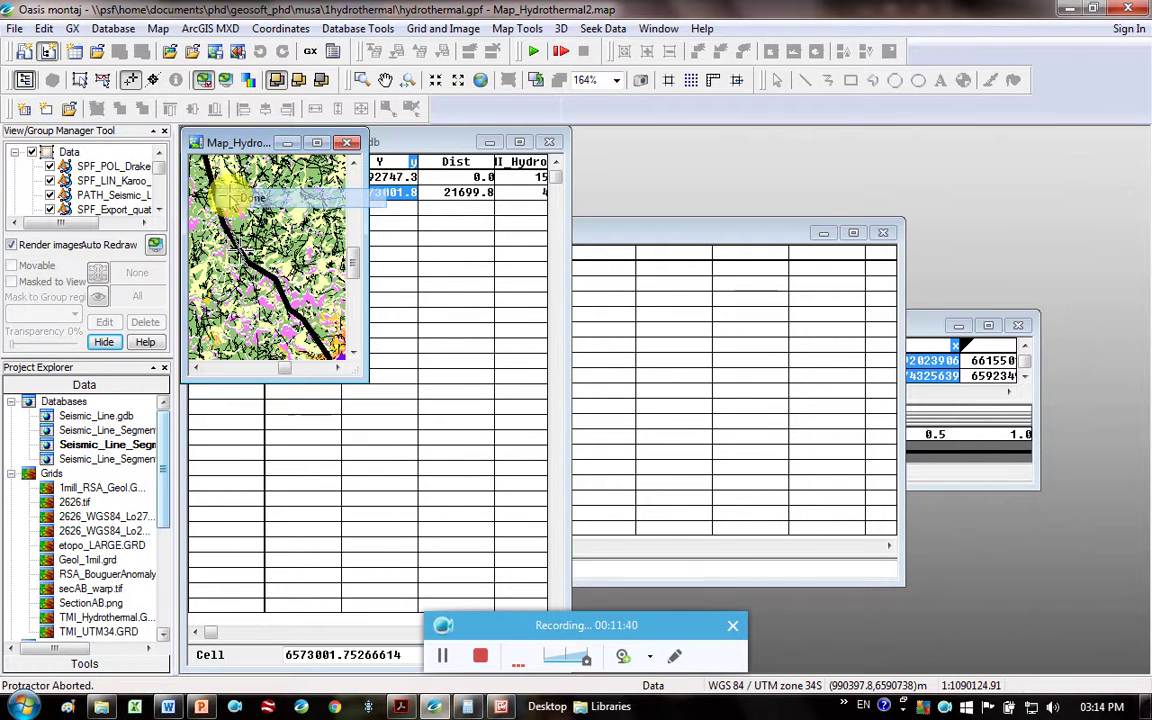
- Reopen Orient a Grid for secAB_warp.tif, close it unchanged, and move the map window aside
left_click(561, 30)
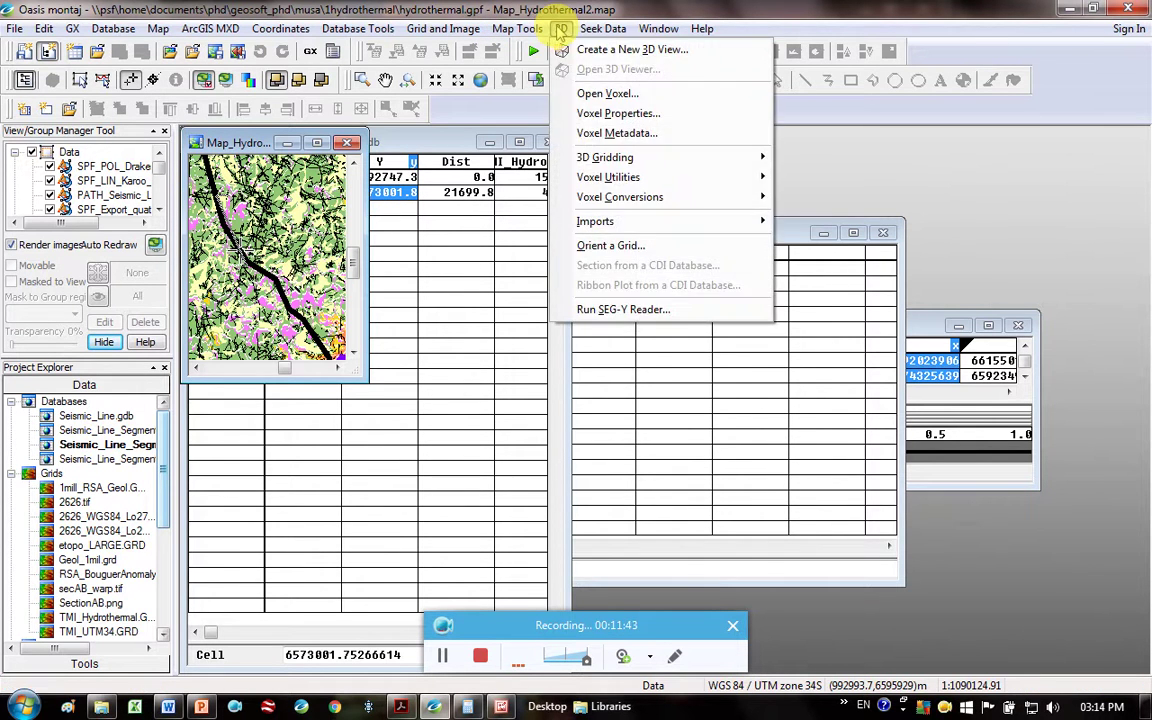
left_click(610, 246)
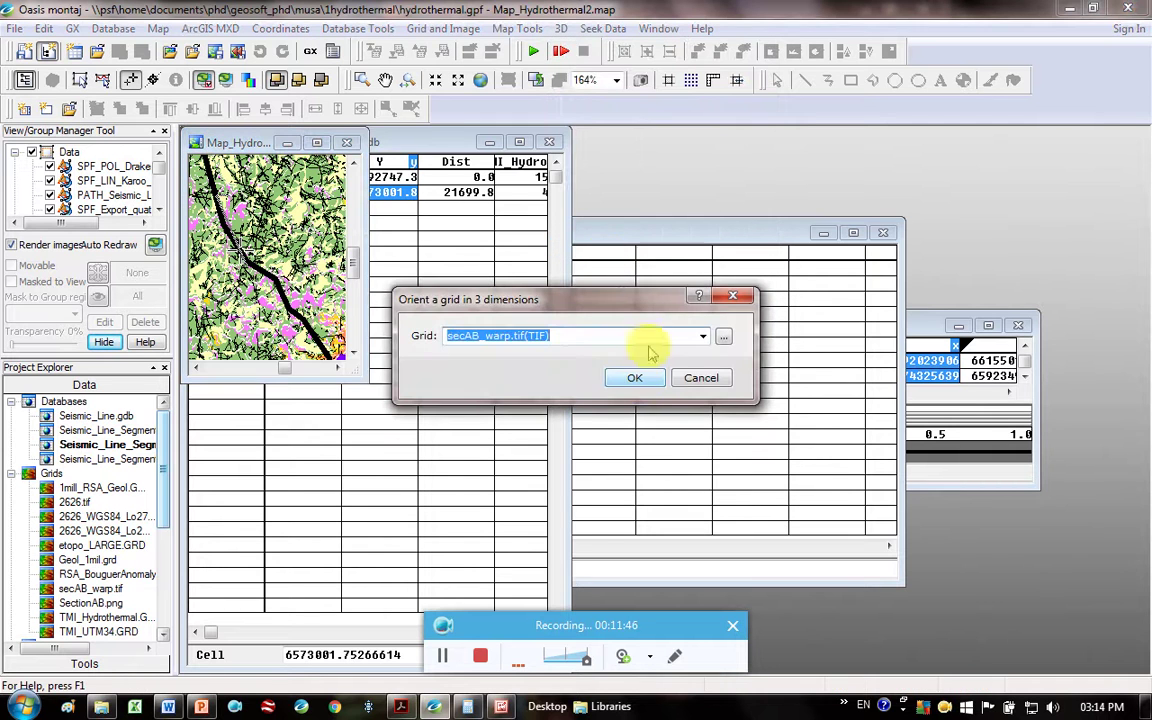
left_click(635, 378)
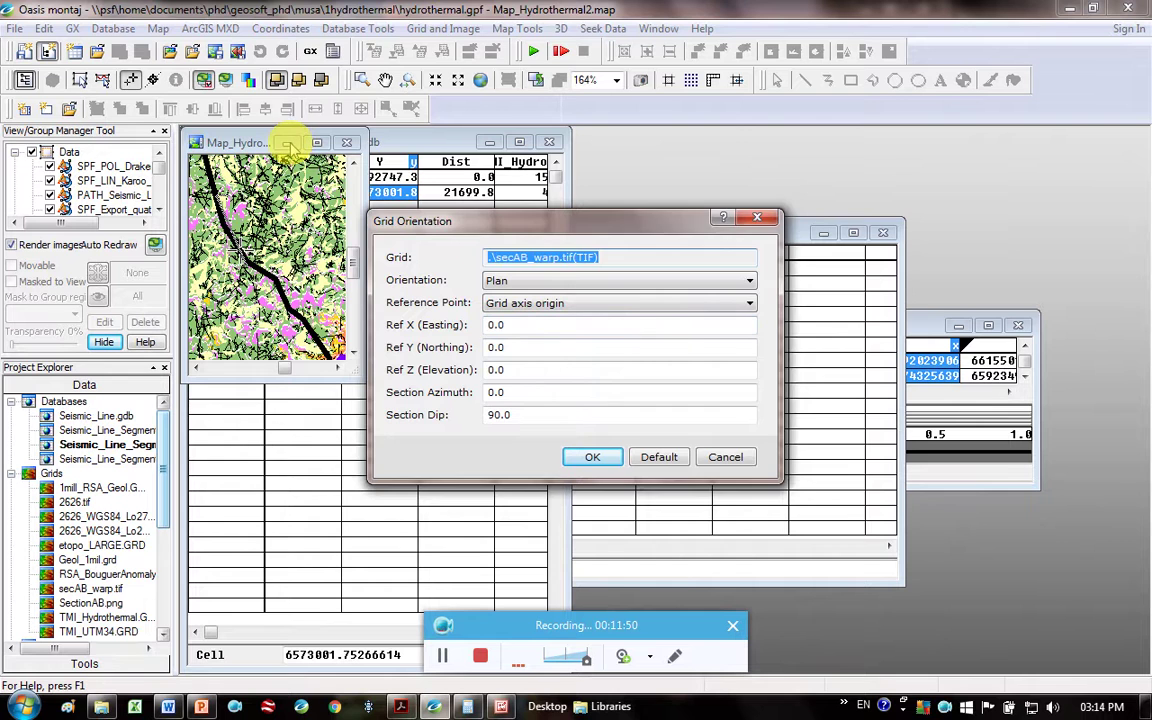
left_click(757, 217)
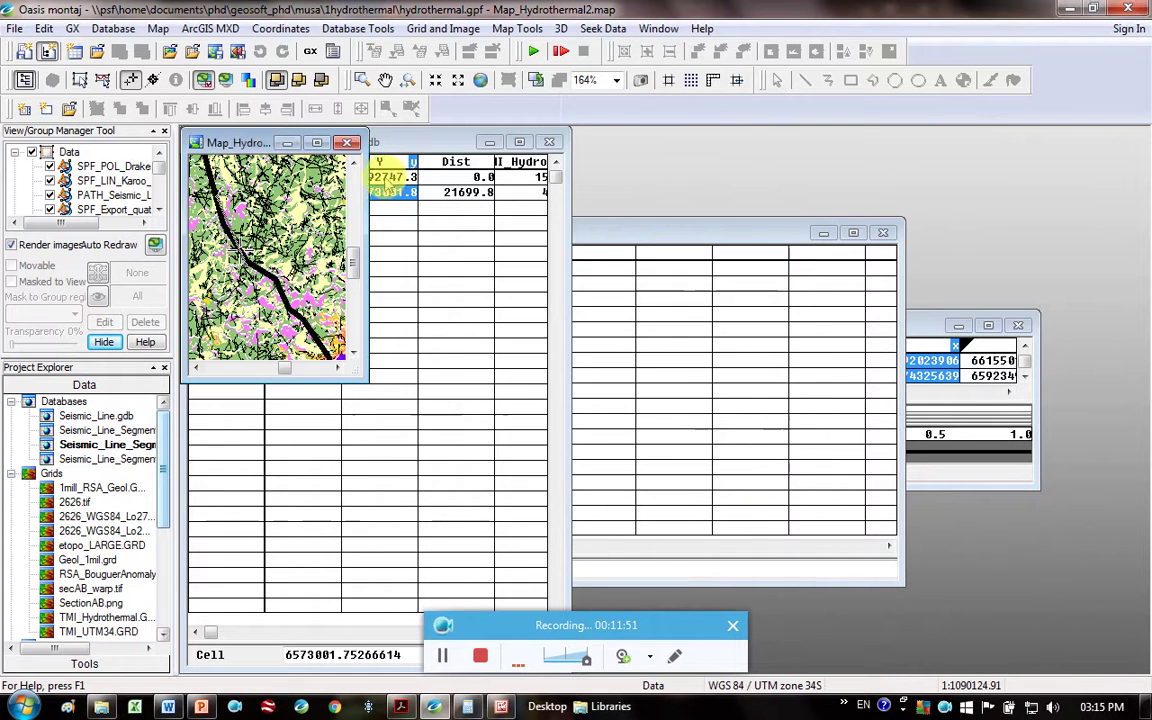
left_click(287, 142)
- Reopen Orient a Grid and enter Ref X 985218.7, Ref Y 6592747.3, Section Azimuth 173
left_click(561, 28)
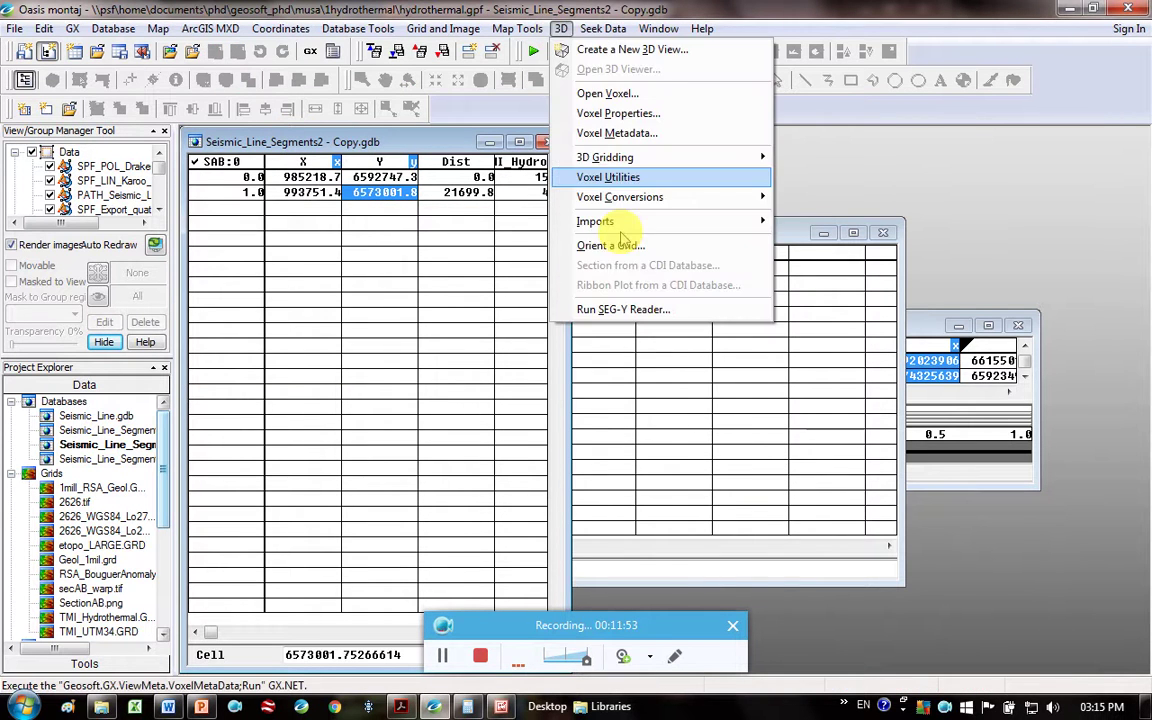
left_click(591, 247)
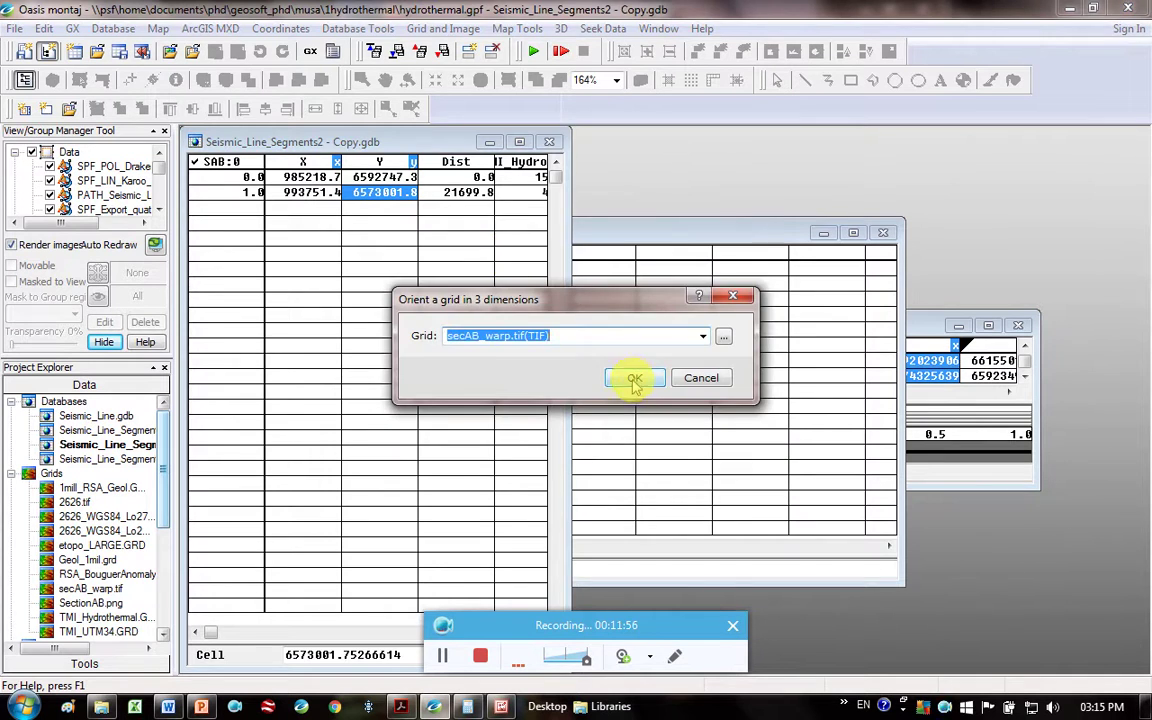
left_click(634, 378)
double_click(521, 325)
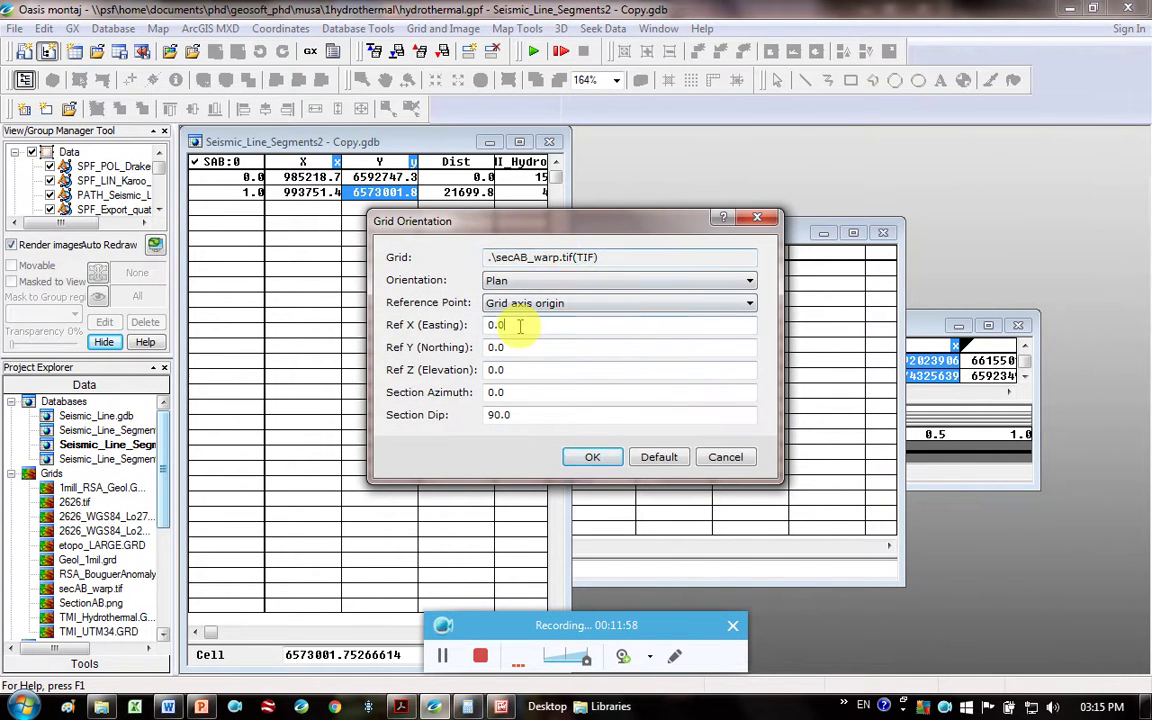
type("9")
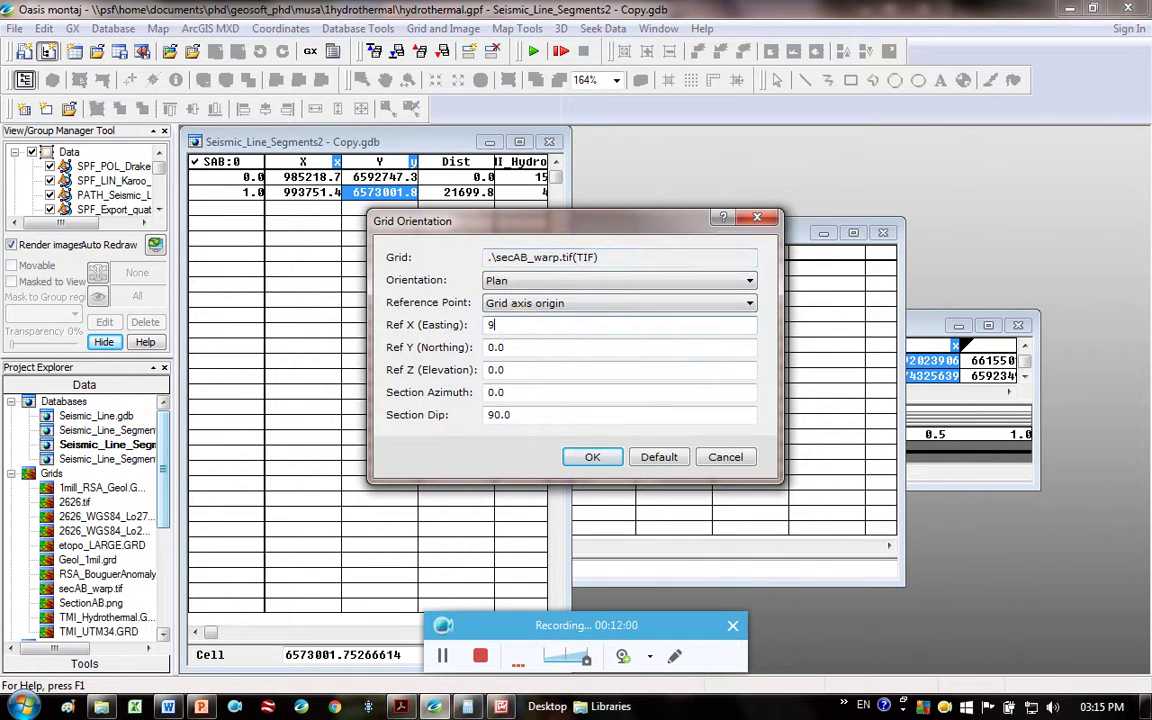
type("85218.7")
double_click(513, 350)
type("65")
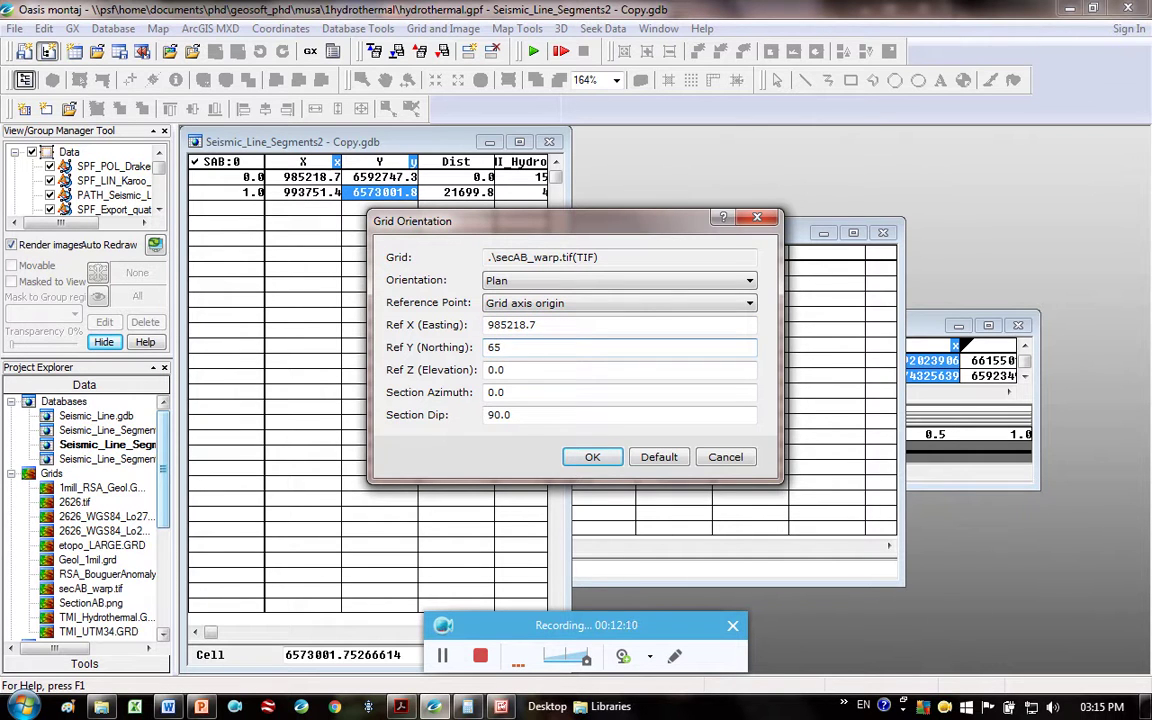
type("92747.3")
double_click(511, 393)
type("173")
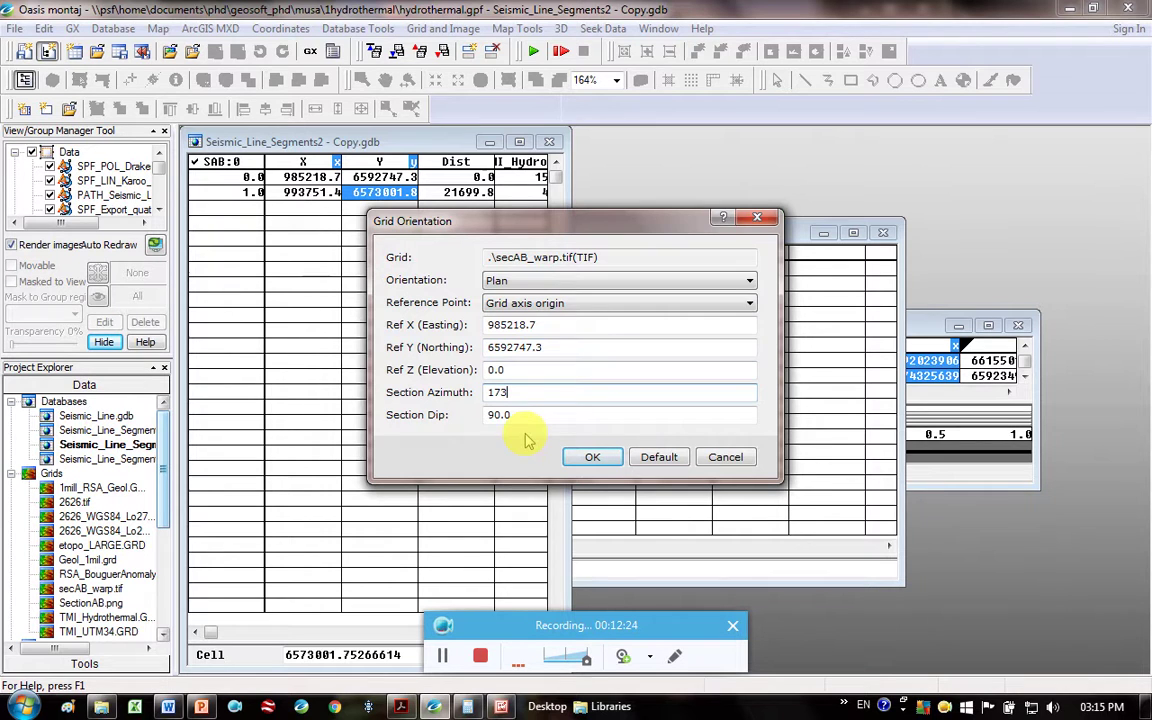
left_click(724, 220)
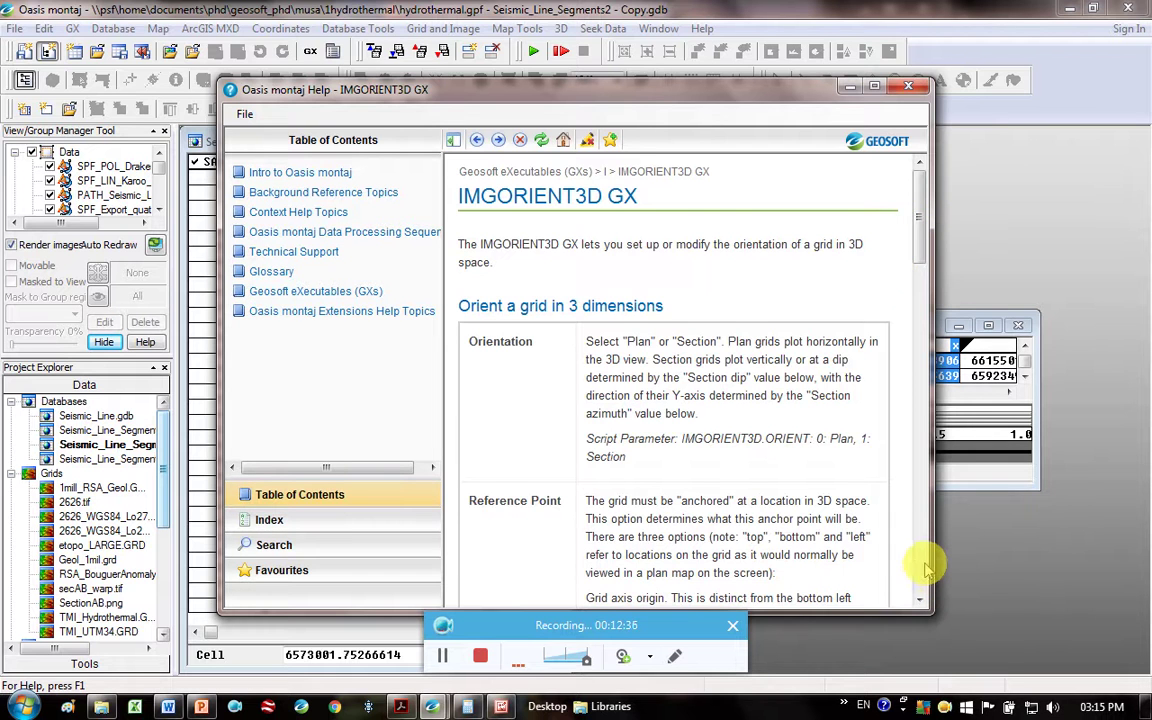
scroll(926, 567, "down", 10)
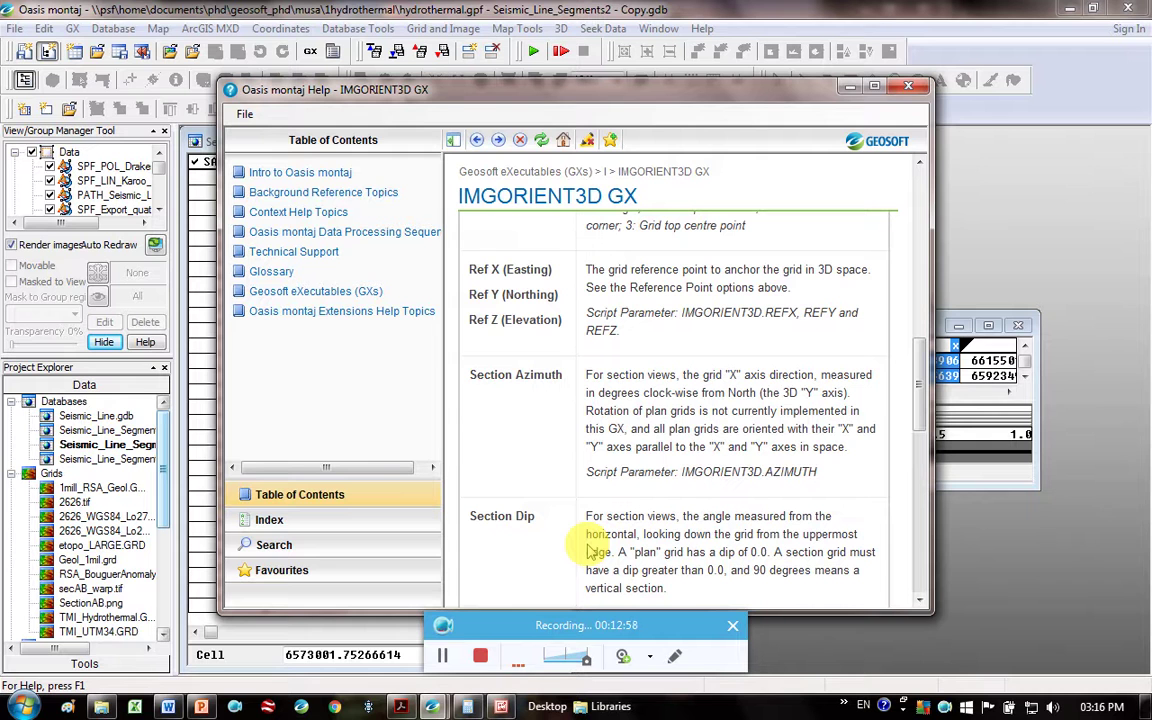
left_click(905, 88)
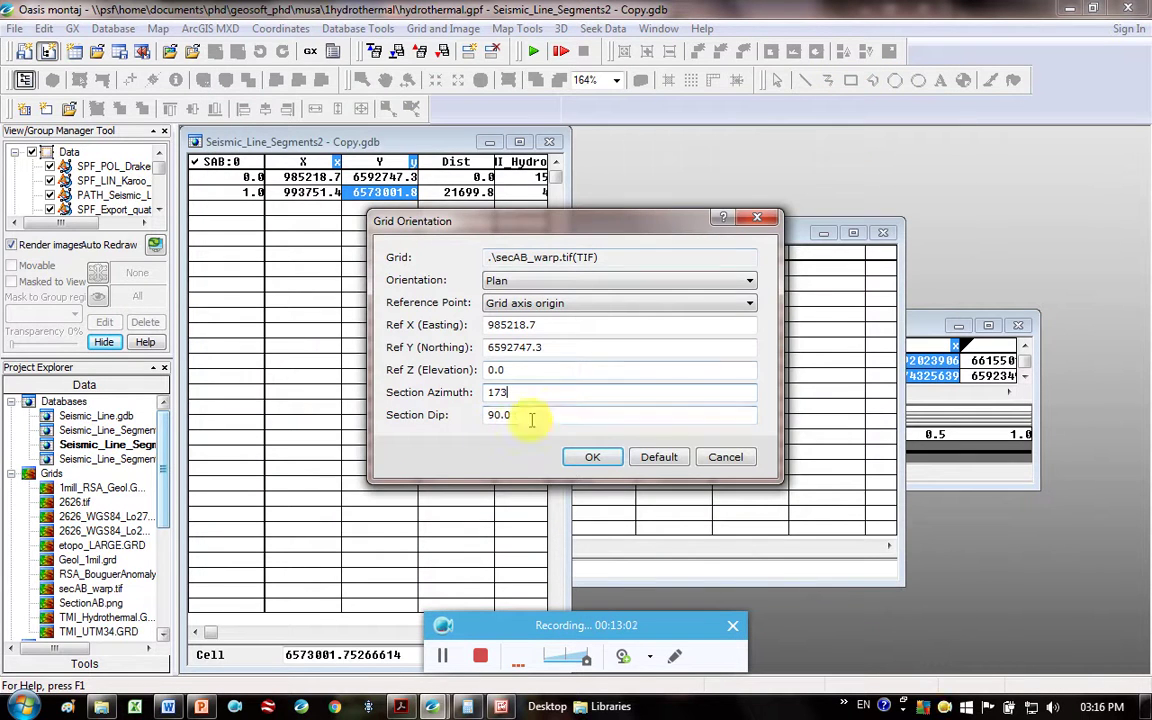
- Apply the secAB_warp.tif orientation, then briefly check the training PDF in Acrobat
left_click(592, 457)
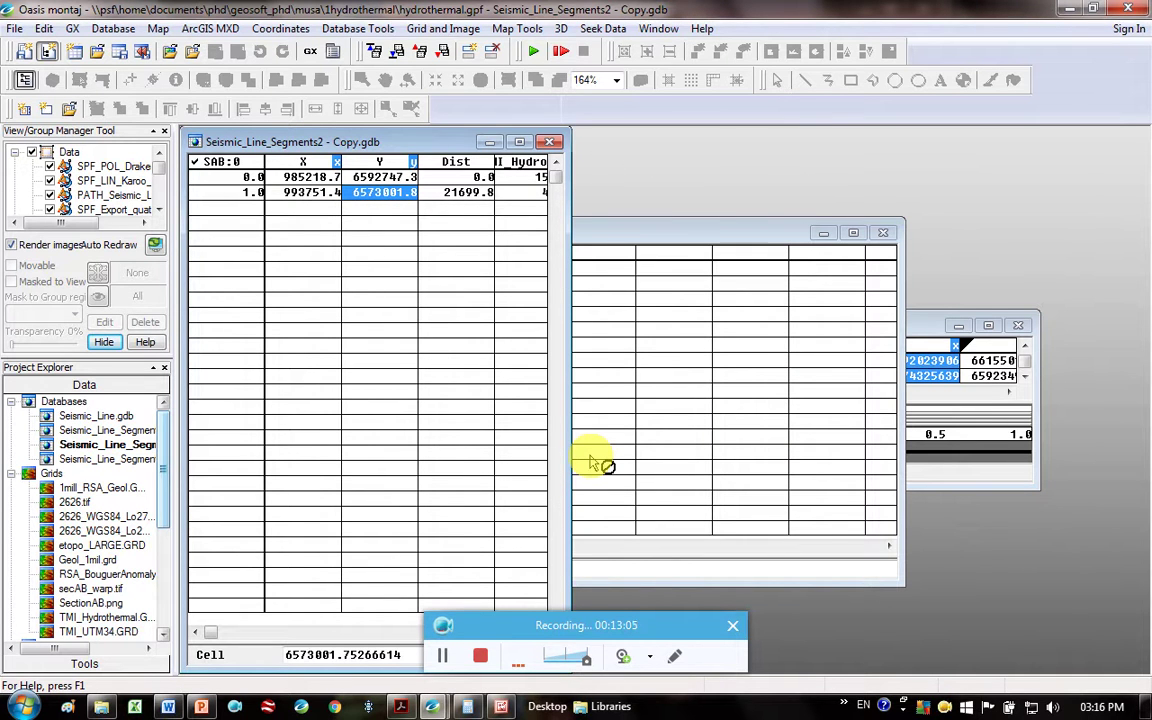
left_click(400, 707)
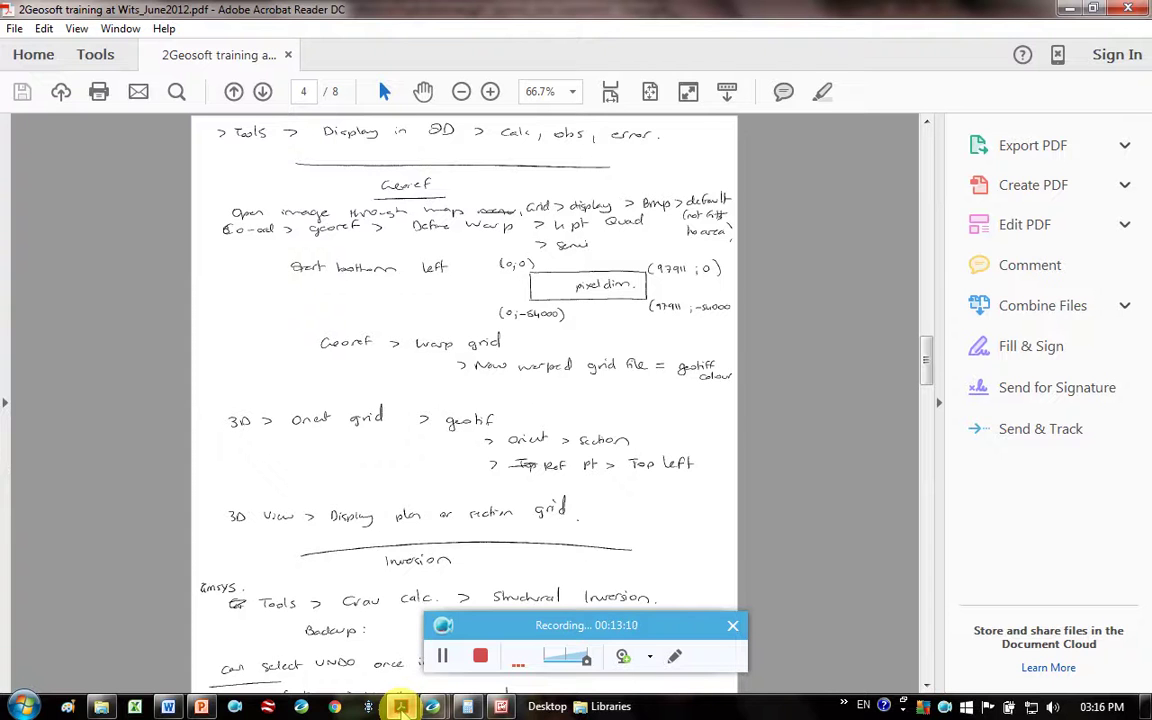
left_click(400, 707)
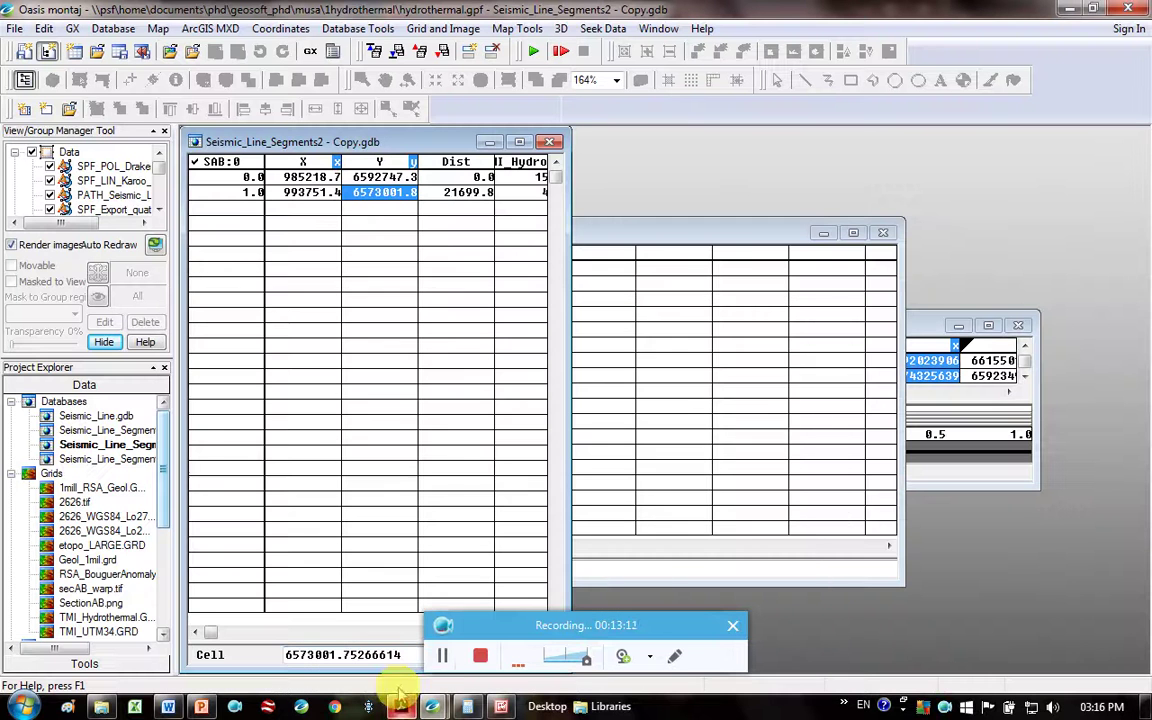